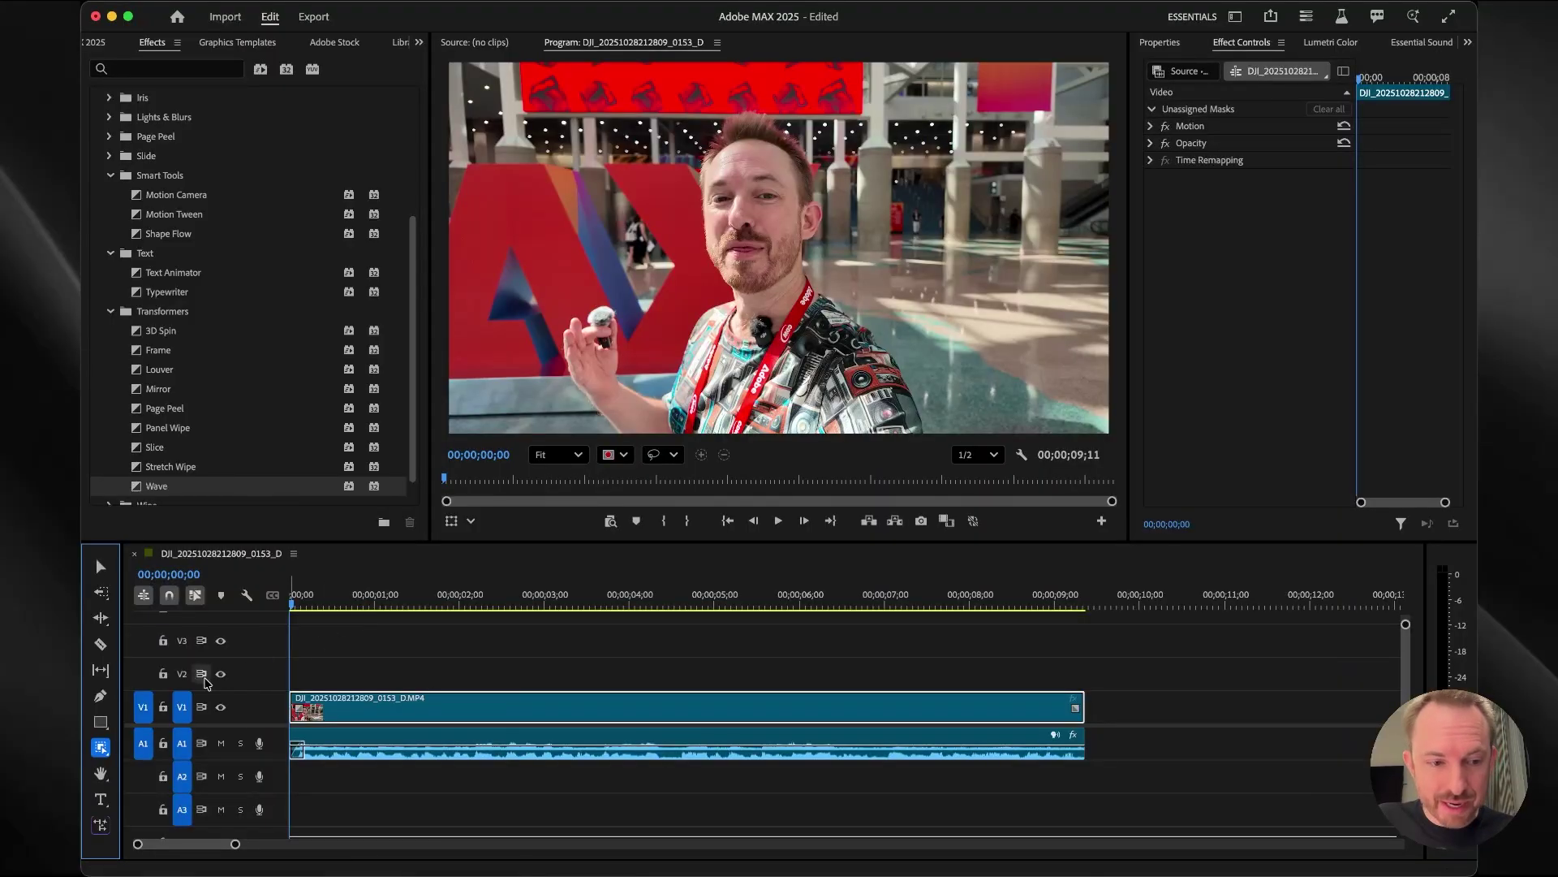
# - Create an object mask around the man, track it forward through the clip, and return to the start
pyautogui.click(783, 398)
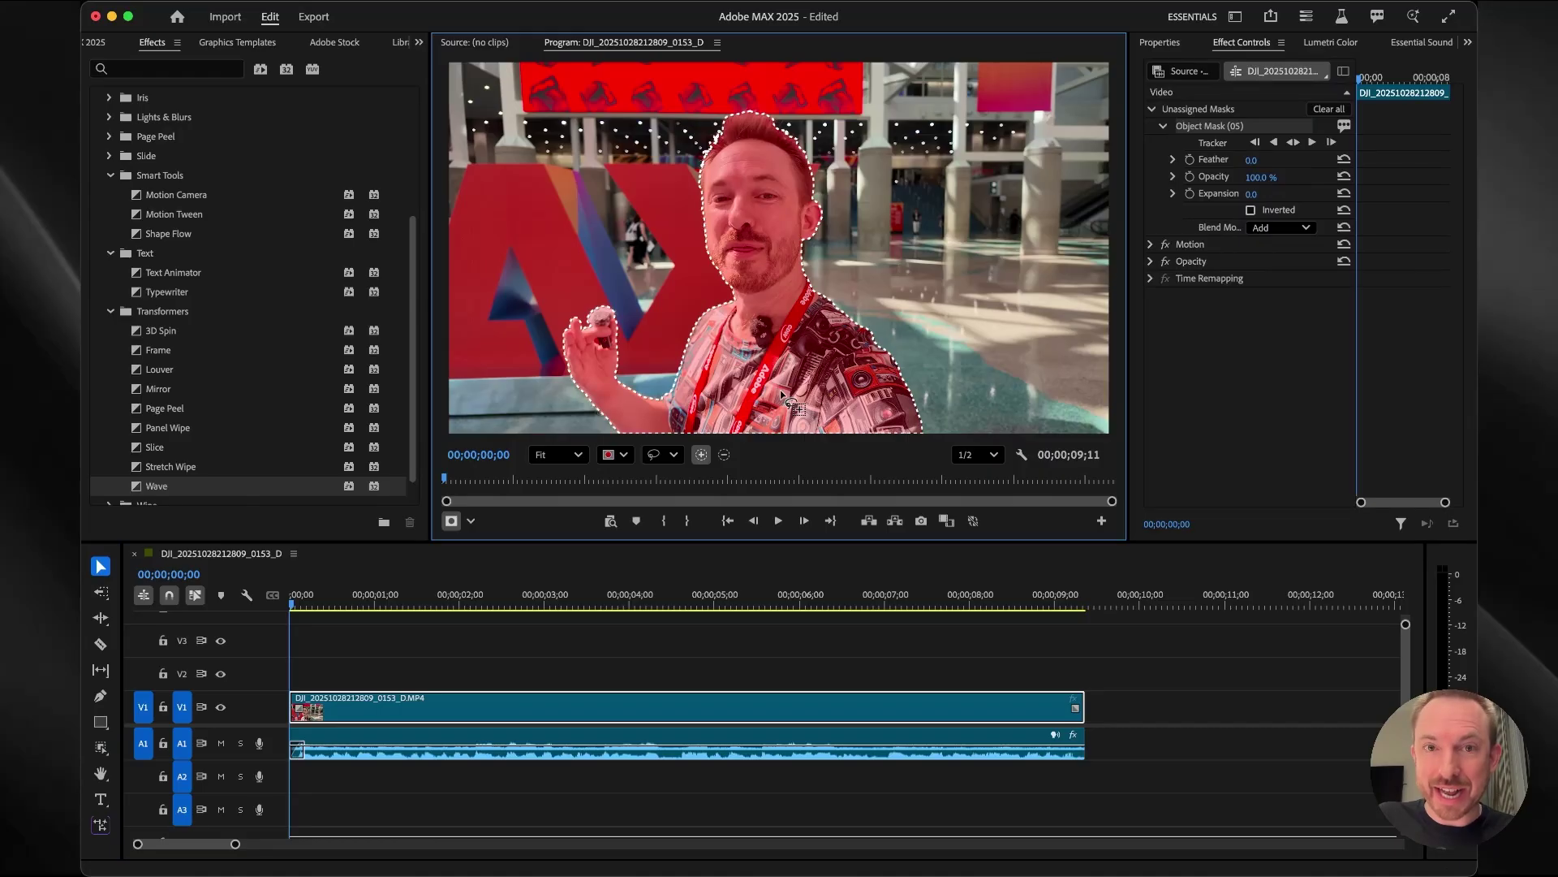
pyautogui.click(1296, 146)
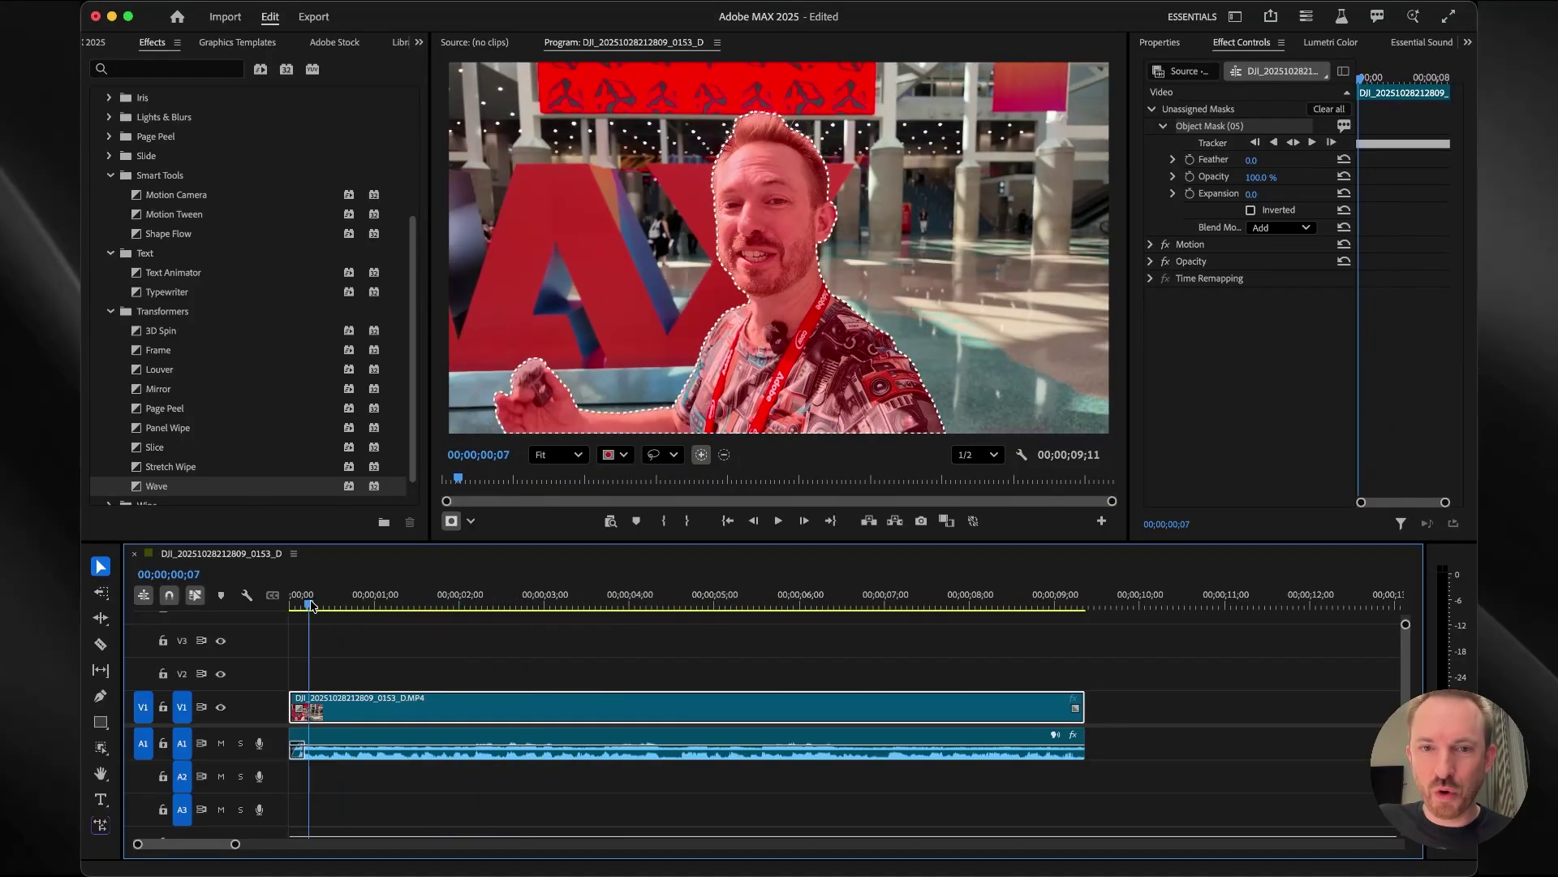
pyautogui.moveTo(304, 599)
pyautogui.mouseDown()
pyautogui.moveTo(349, 599)
pyautogui.moveTo(276, 599)
pyautogui.moveTo(362, 599)
pyautogui.moveTo(294, 601)
pyautogui.mouseUp()
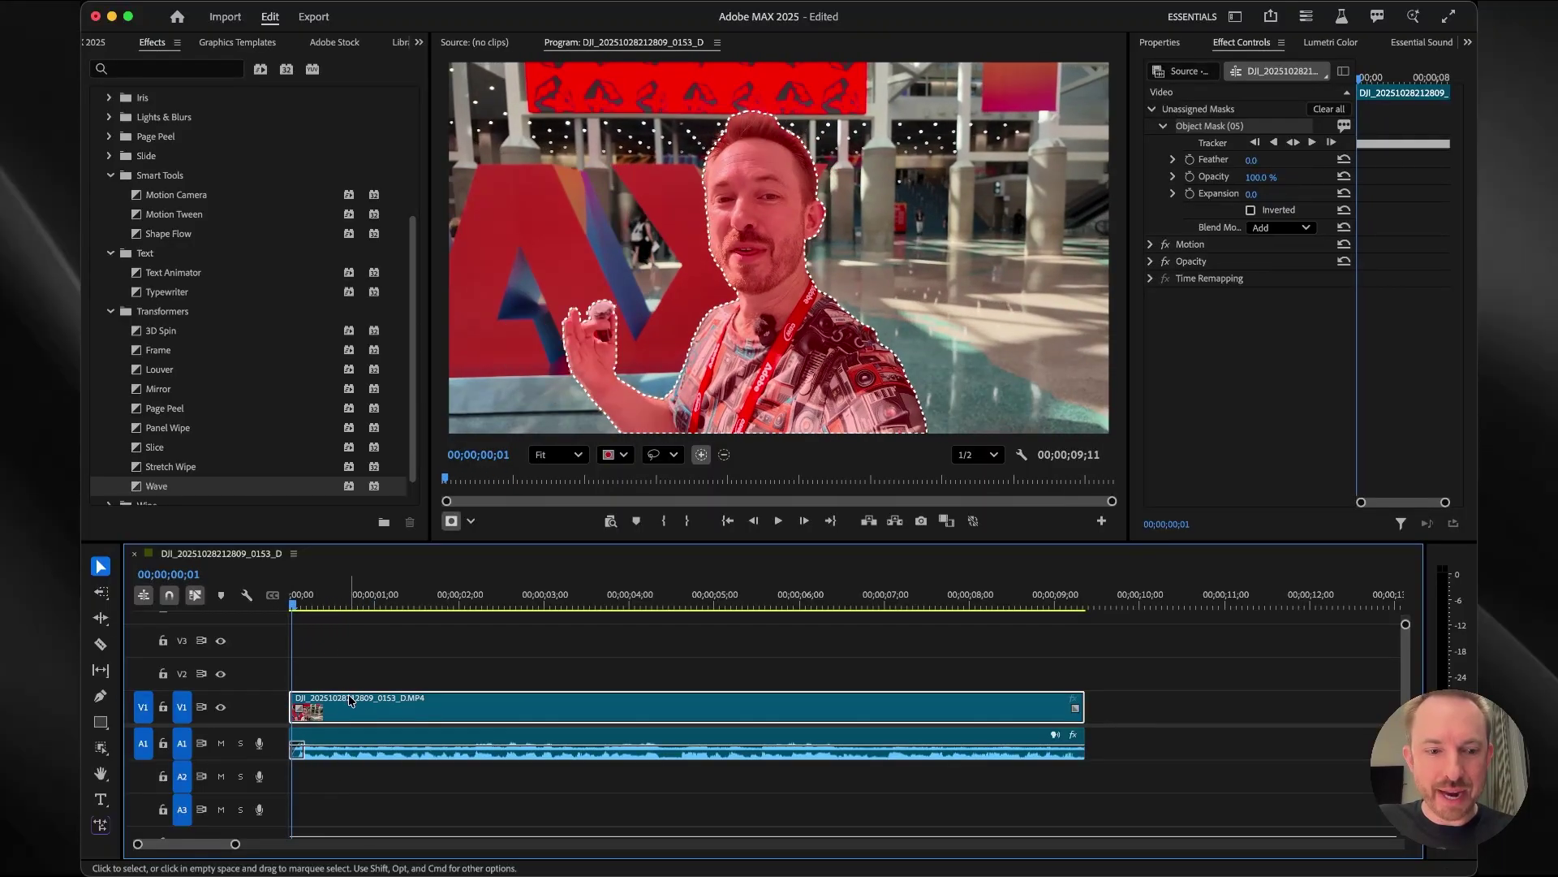
# - Duplicate the clip onto V3 and convert its object mask into an opacity mask
pyautogui.moveTo(351, 701); pyautogui.dragTo(341, 650)
pyautogui.click(563, 645)
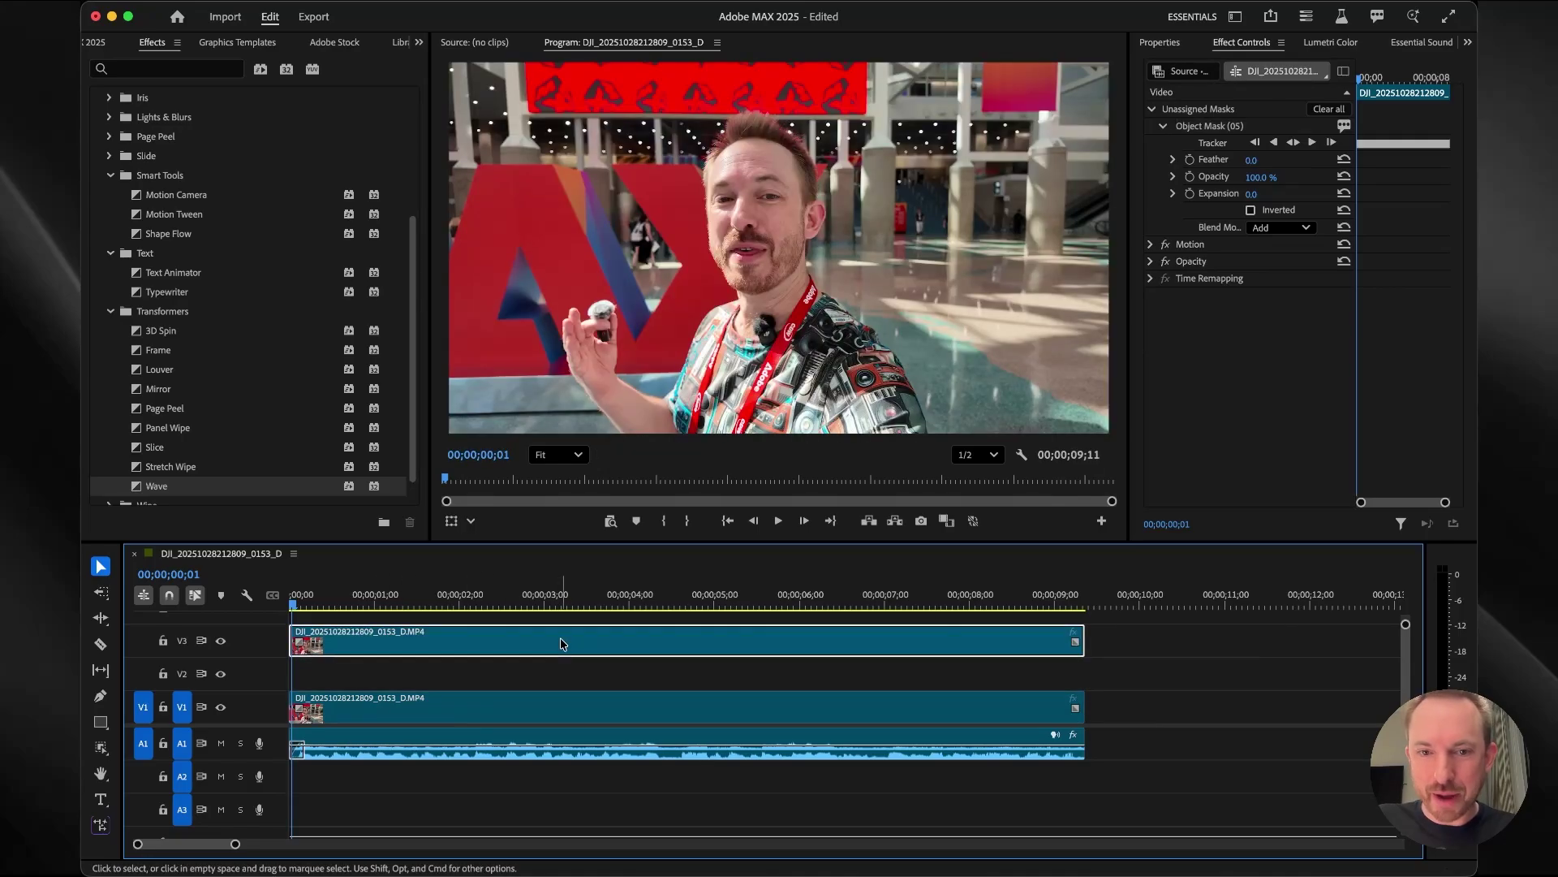
pyautogui.click(1205, 126)
pyautogui.rightClick(729, 214)
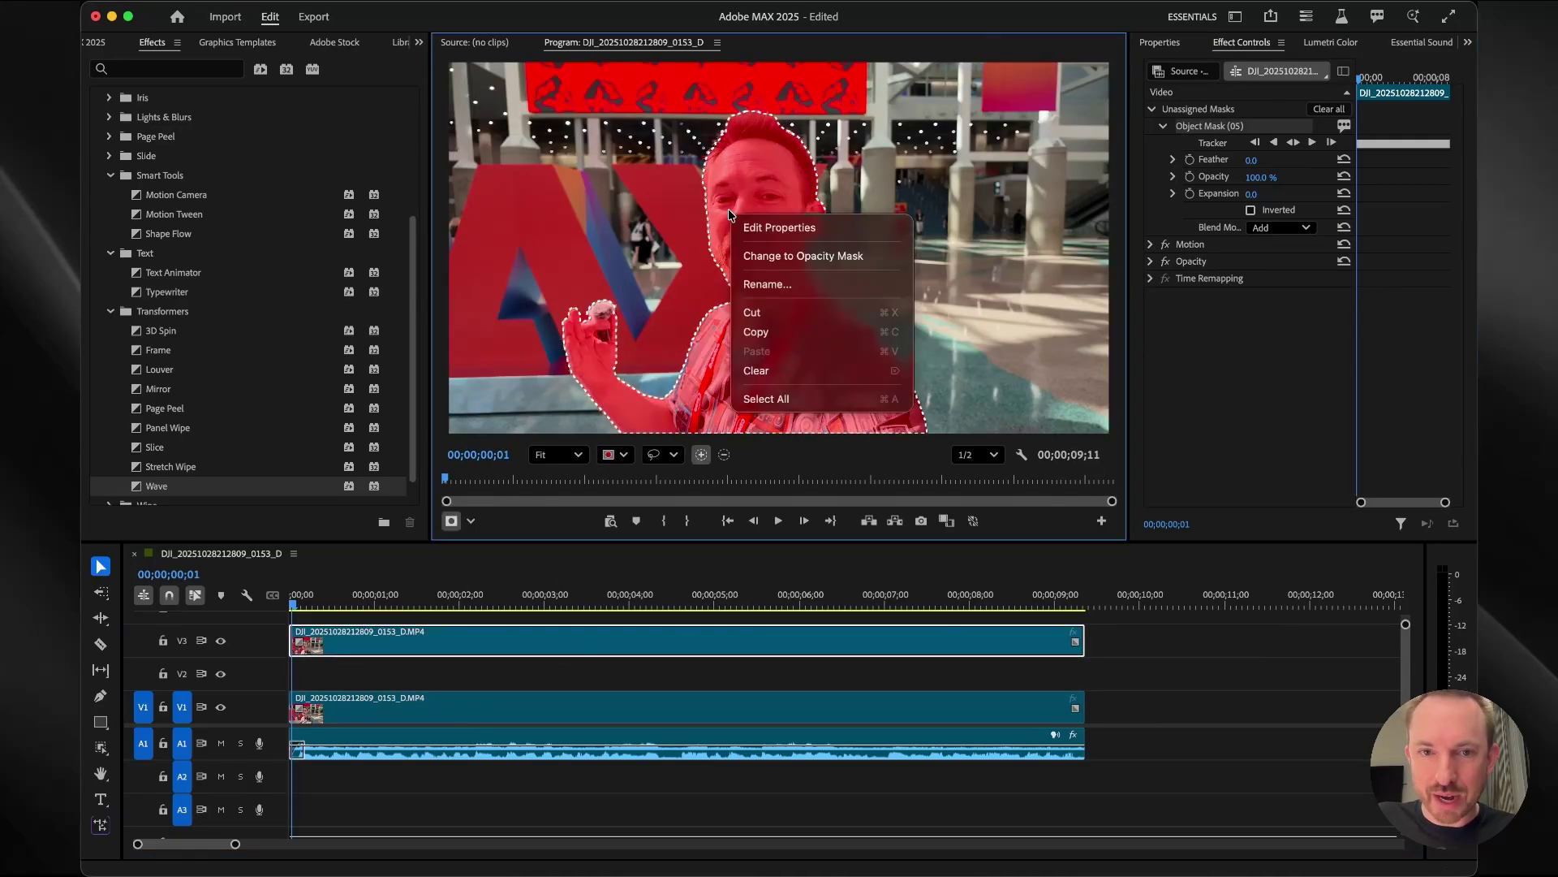
pyautogui.click(795, 257)
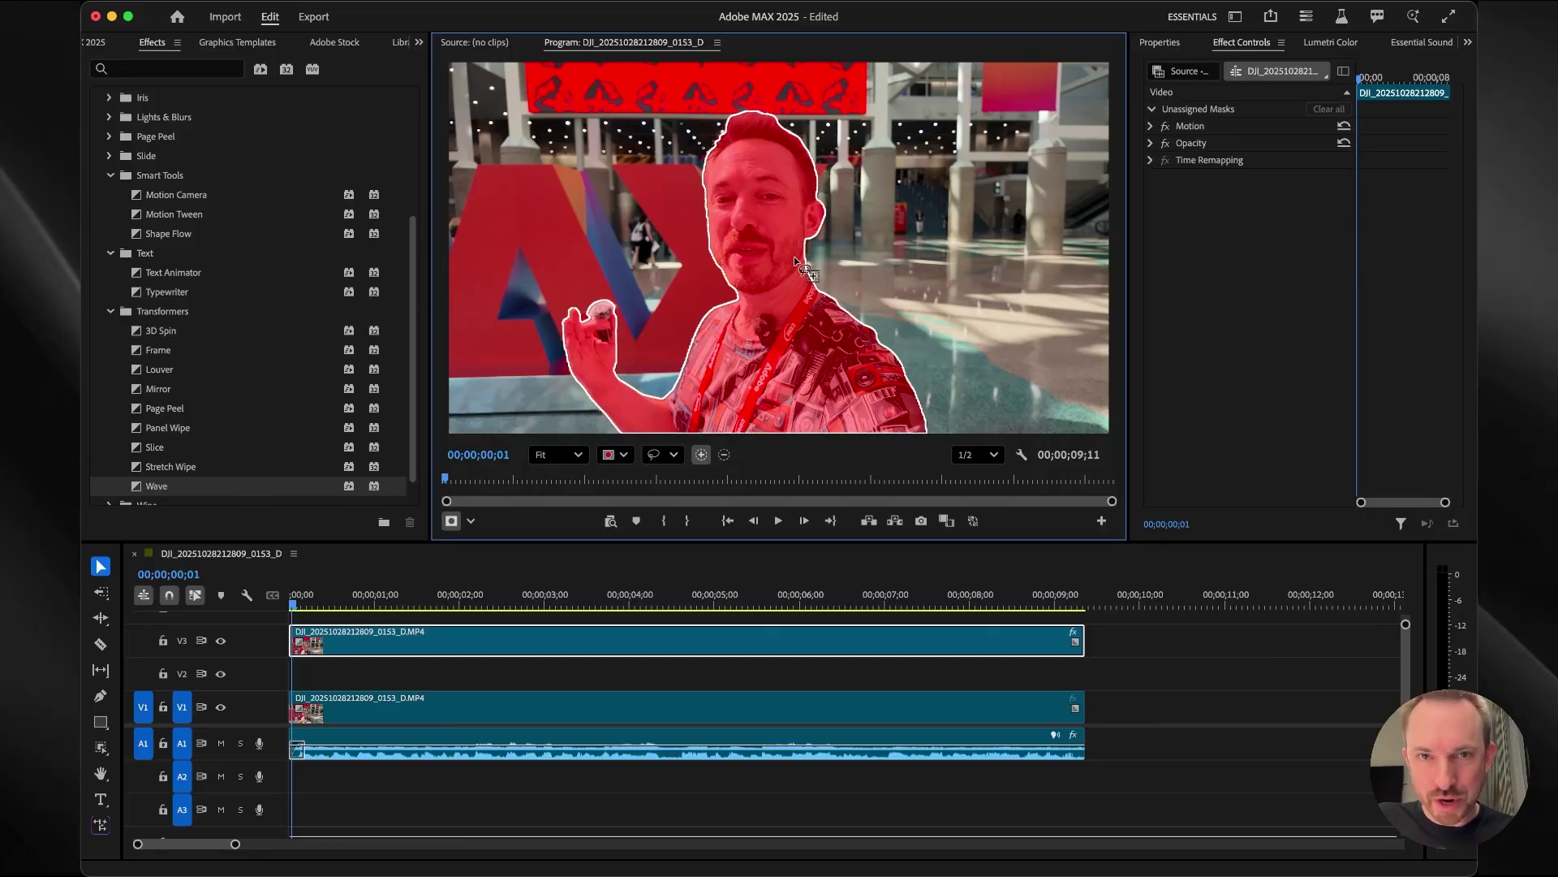
pyautogui.click(341, 711)
# - Add a '2025' title left of the man and extend it to the clip's full length
pyautogui.click(100, 800)
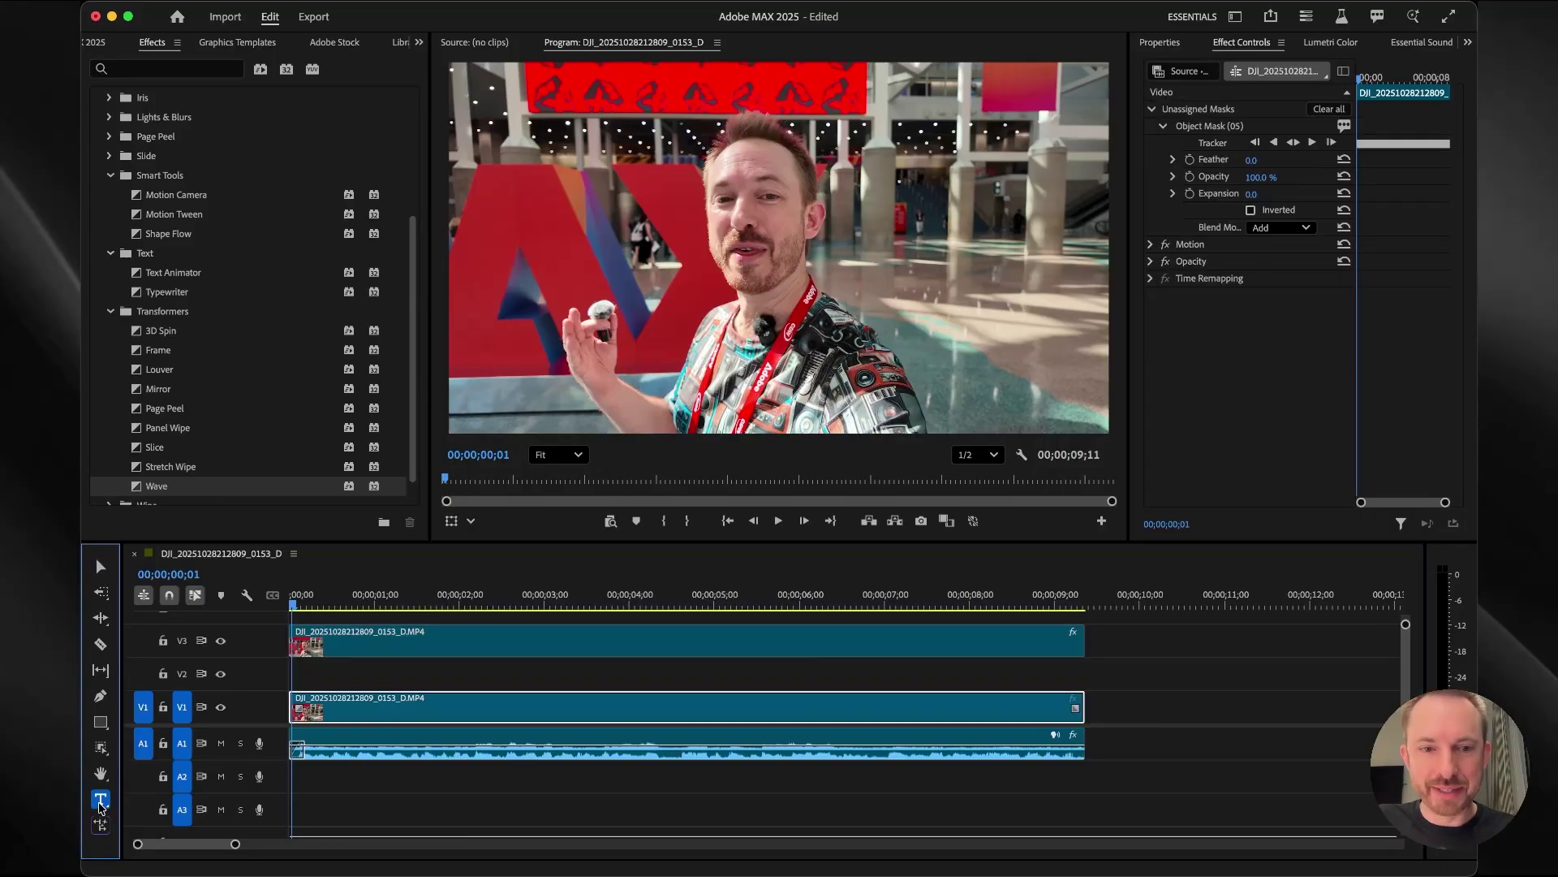
pyautogui.click(487, 410)
pyautogui.write('2025')
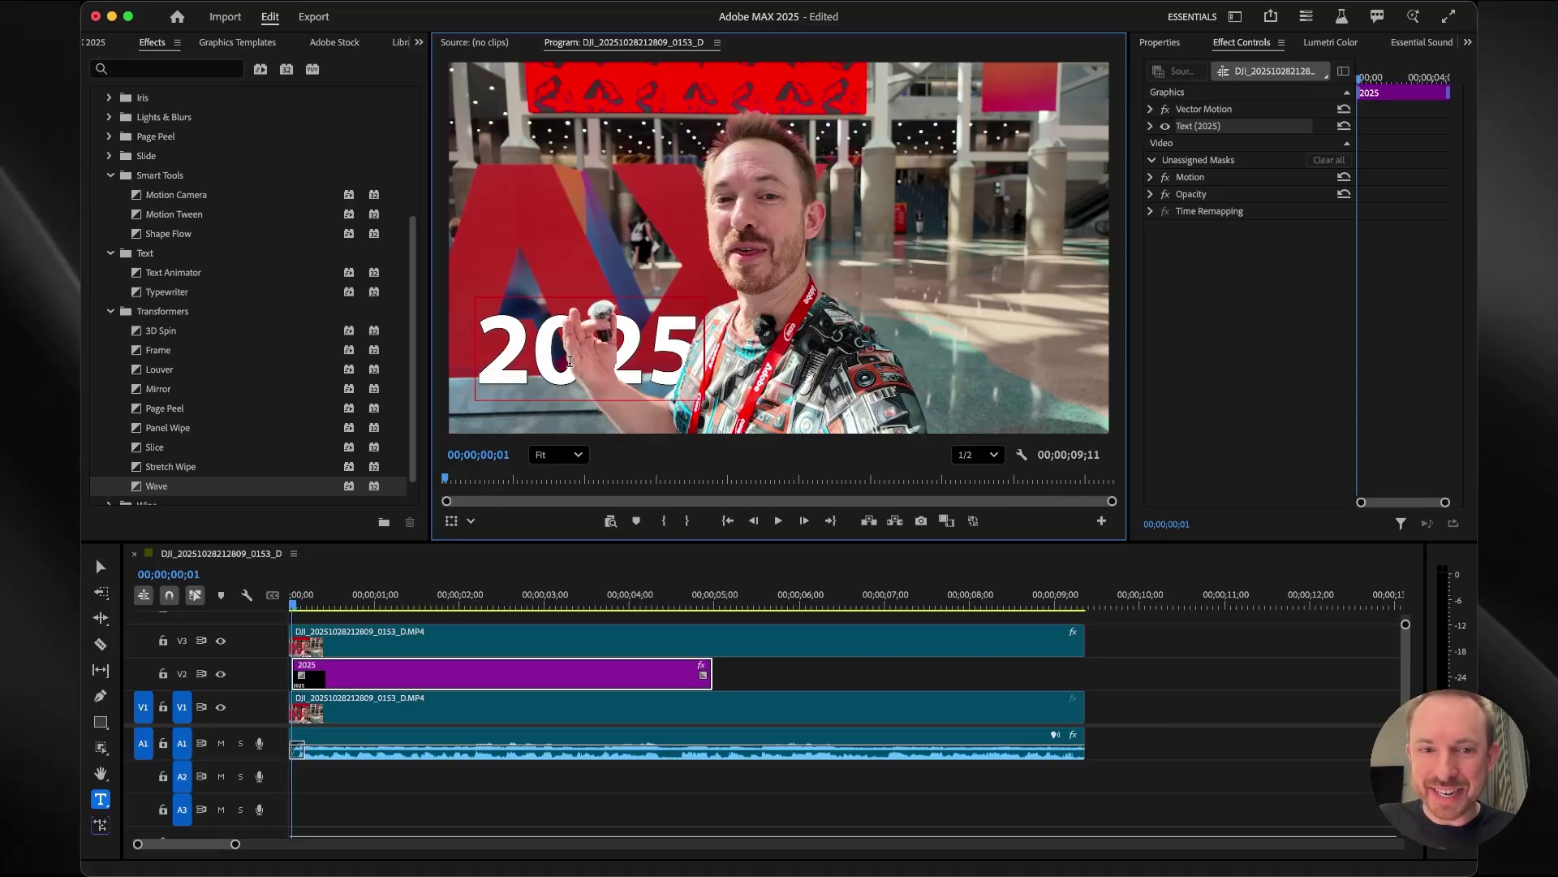
pyautogui.press('Escape')
pyautogui.moveTo(514, 355); pyautogui.dragTo(509, 357)
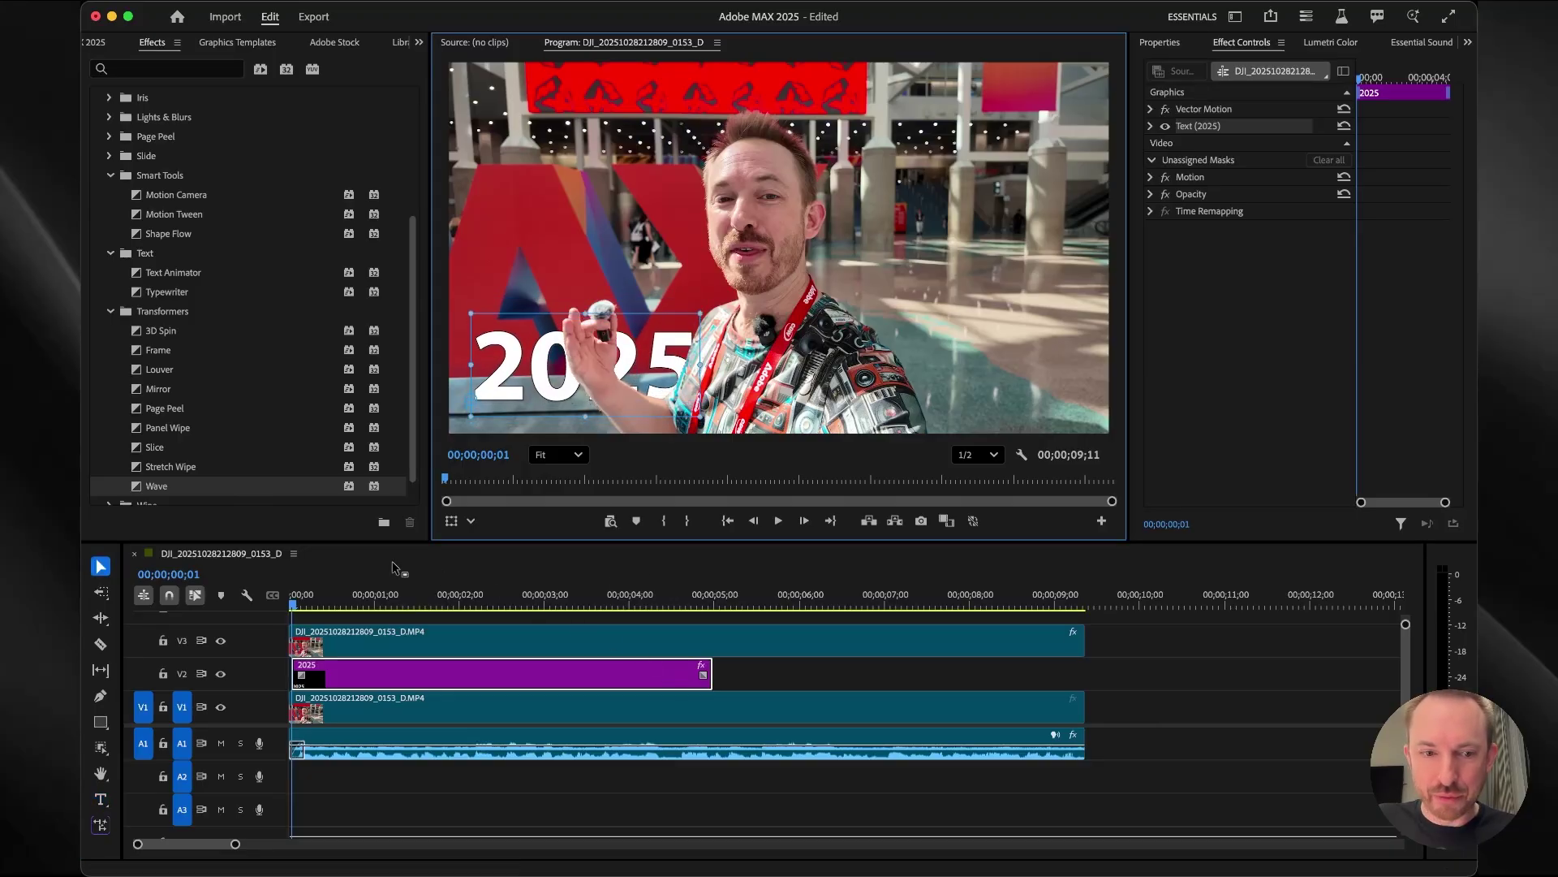
pyautogui.moveTo(294, 605); pyautogui.dragTo(529, 602)
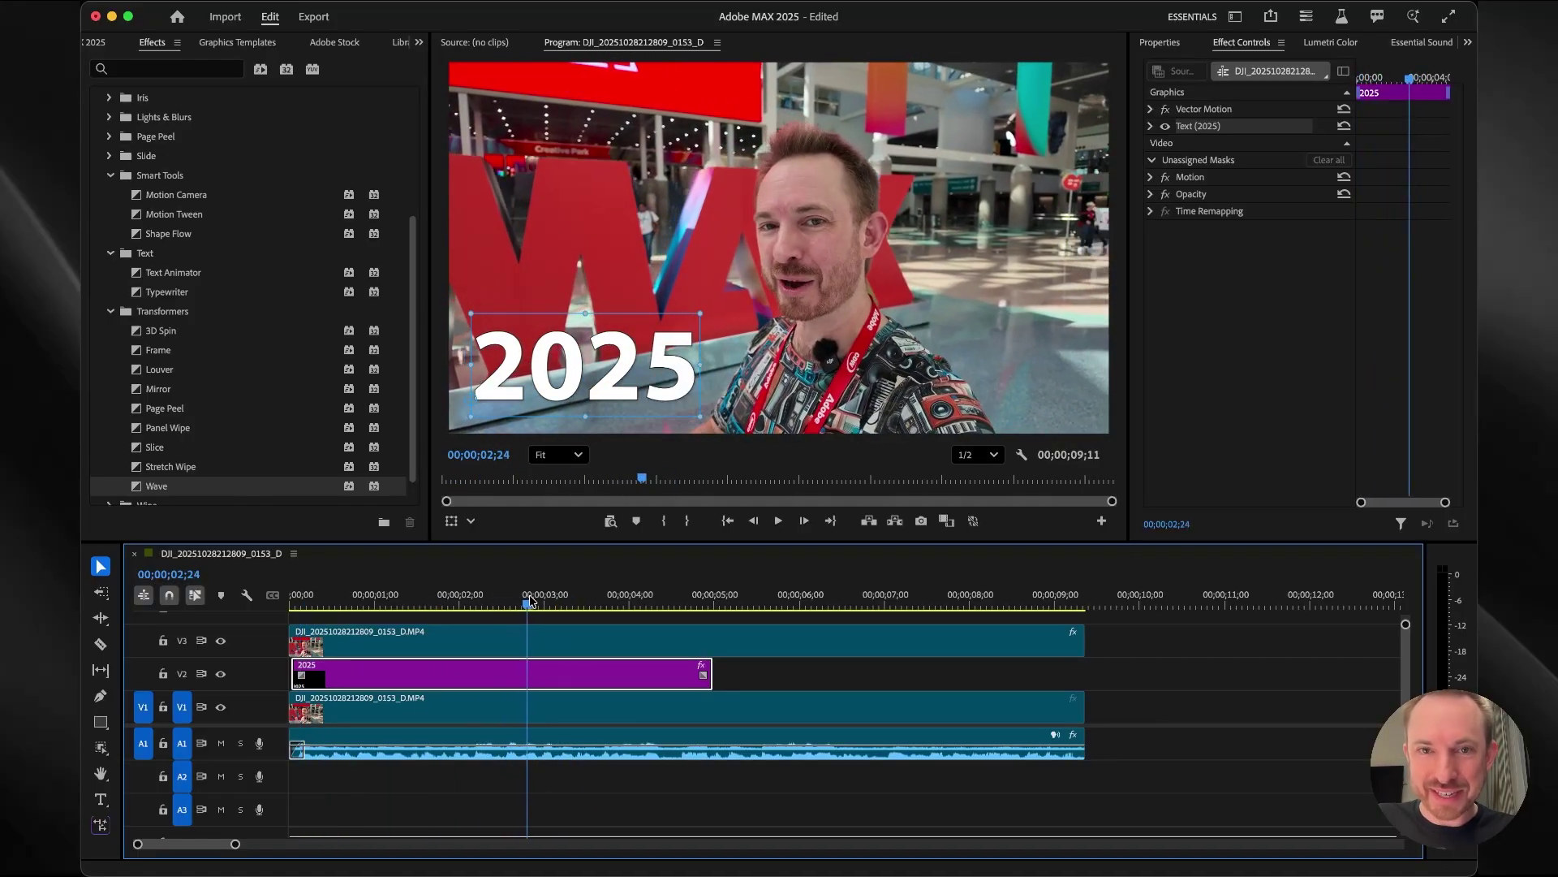
pyautogui.moveTo(711, 673); pyautogui.dragTo(1084, 674)
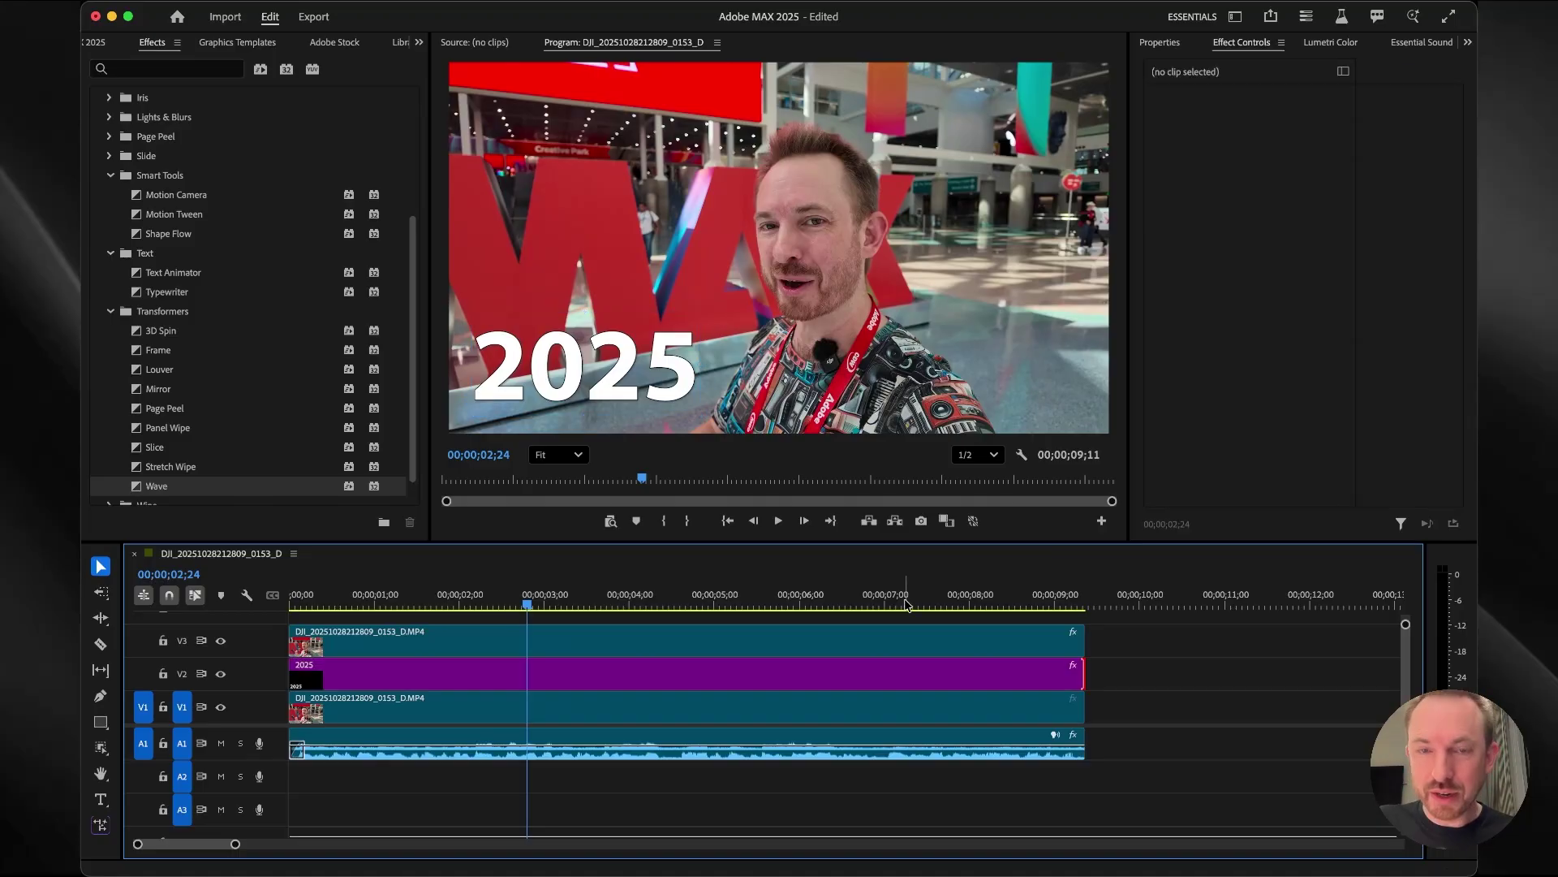
# - Export the current frame as a still, then add a Wave transition to the V3 clip's end and preview it
pyautogui.click(921, 520)
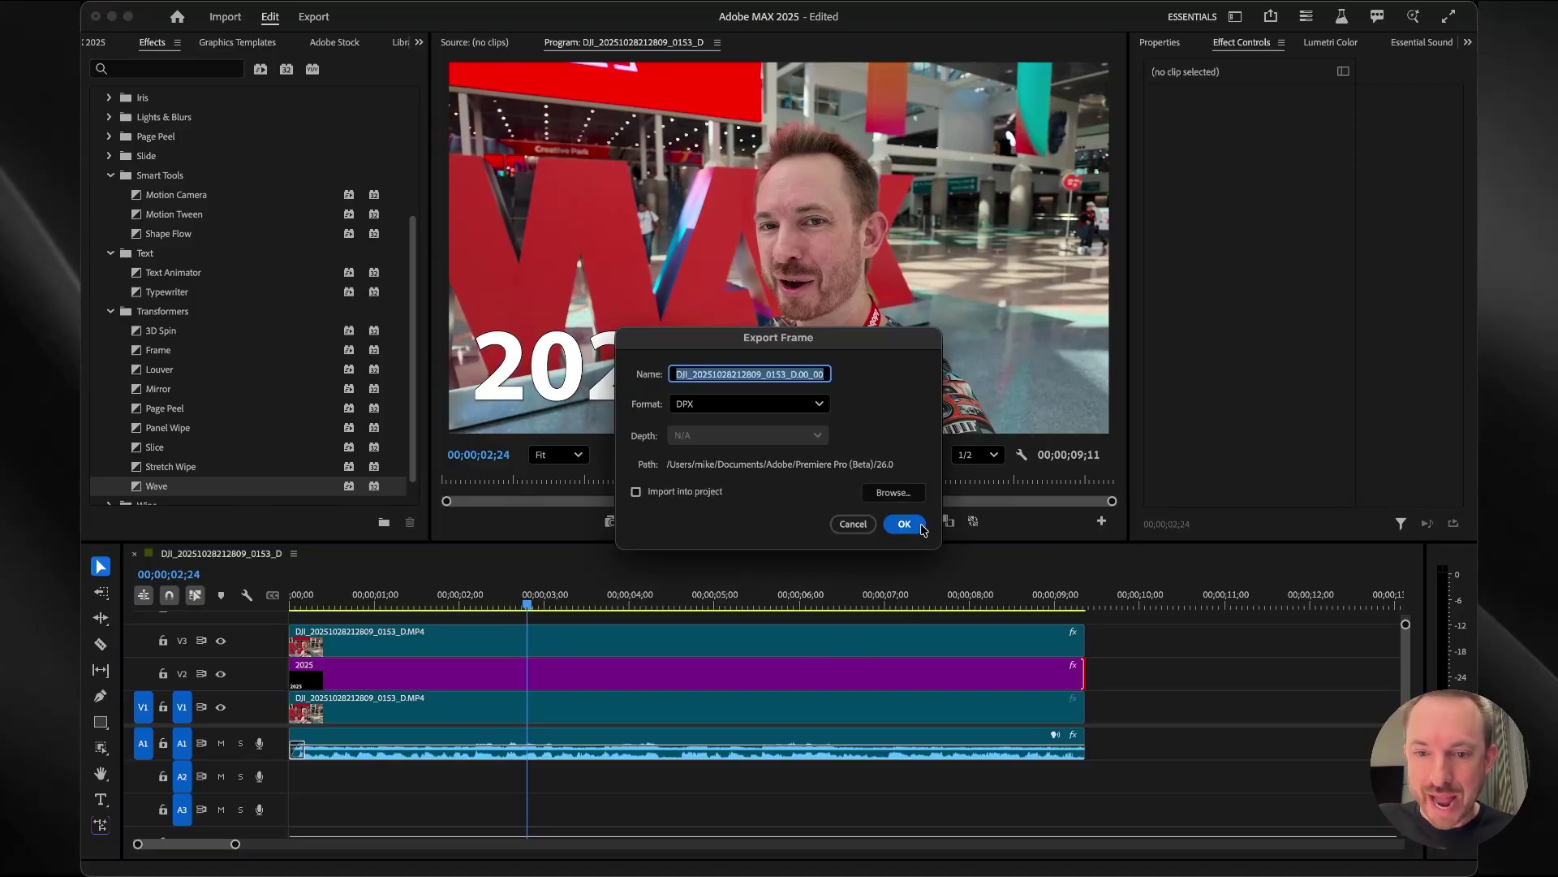
pyautogui.click(905, 524)
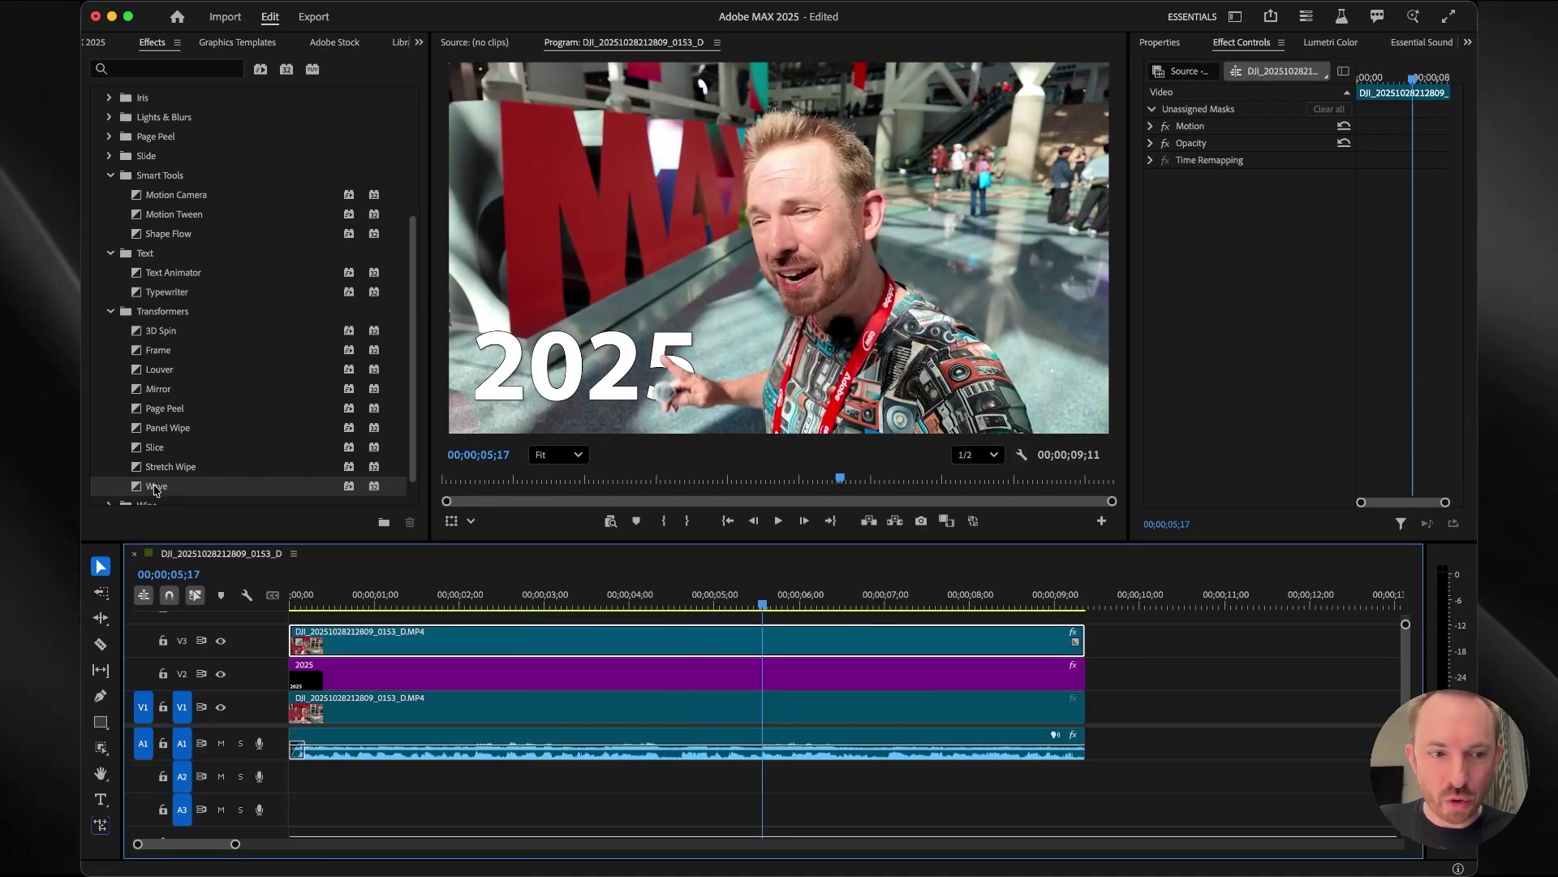
pyautogui.click(156, 487)
pyautogui.moveTo(1045, 638); pyautogui.dragTo(1048, 641)
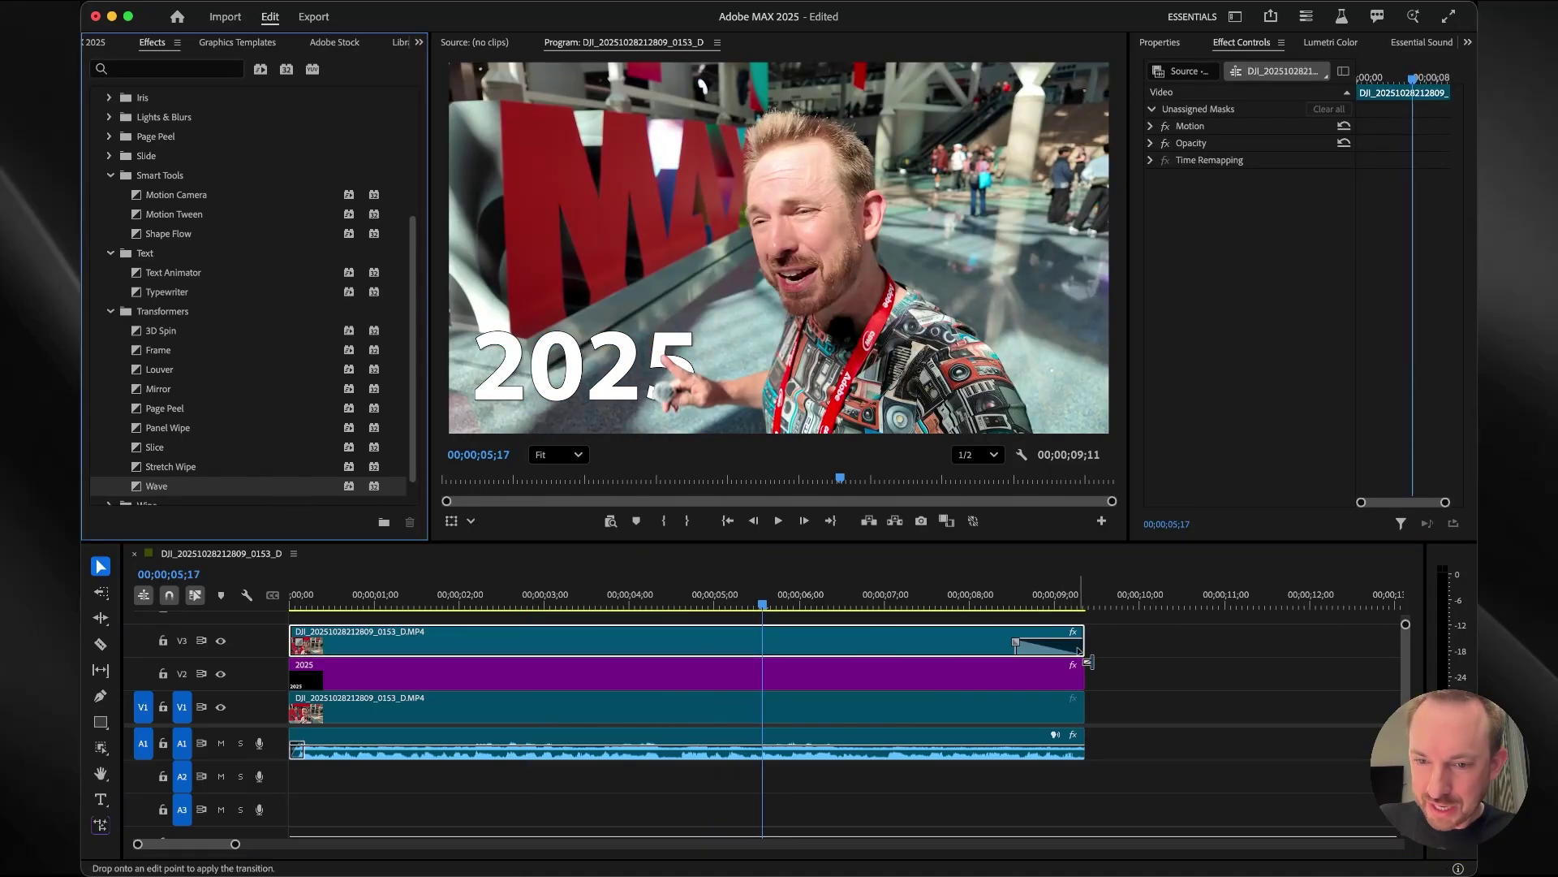
pyautogui.click(968, 600)
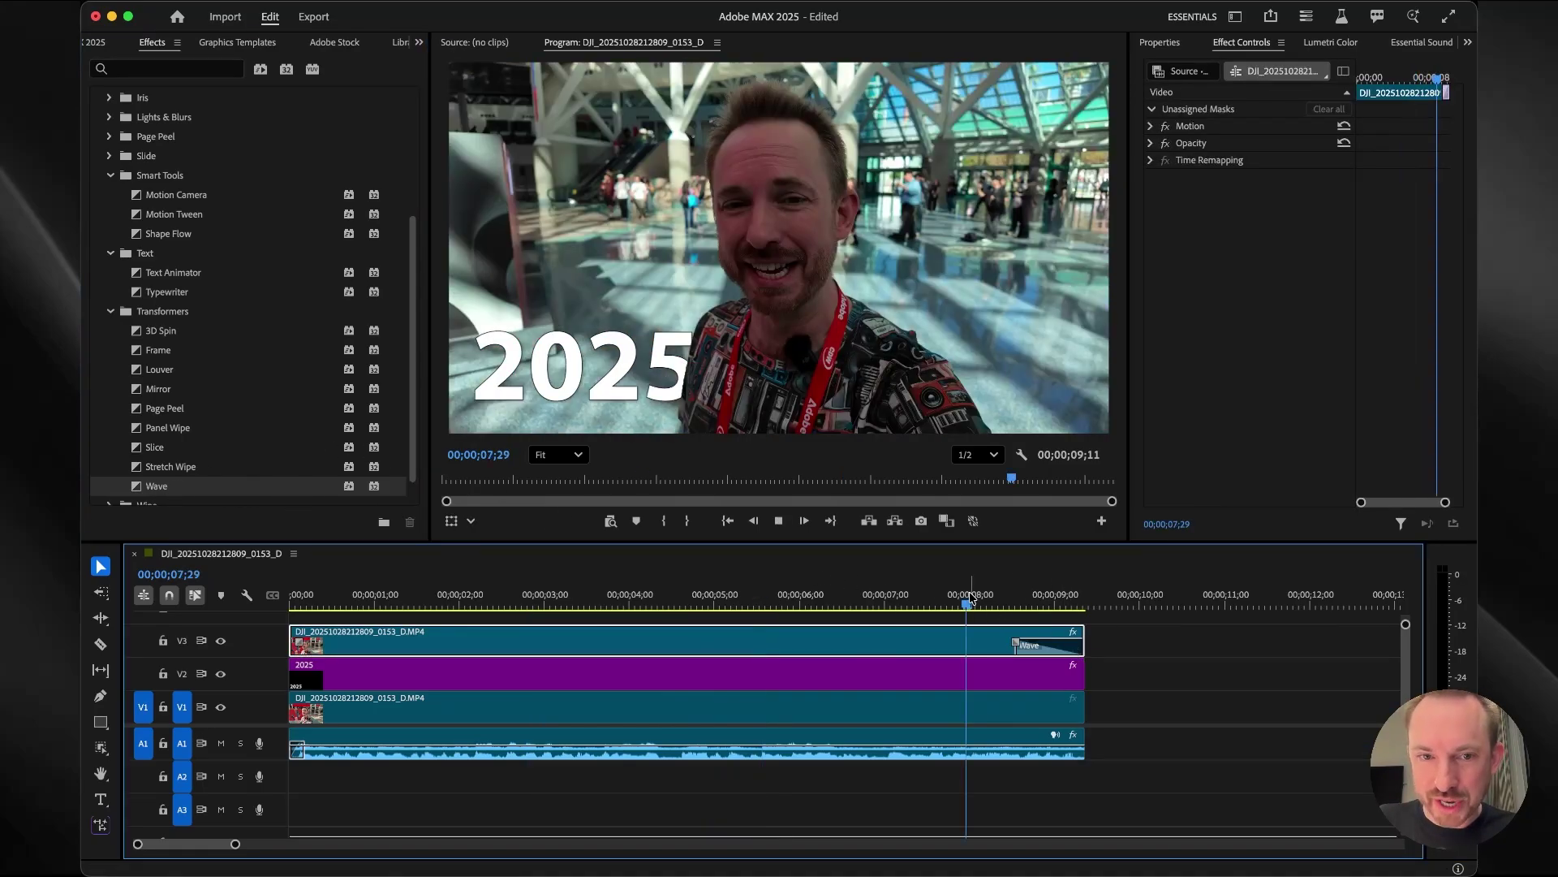
pyautogui.click(518, 600)
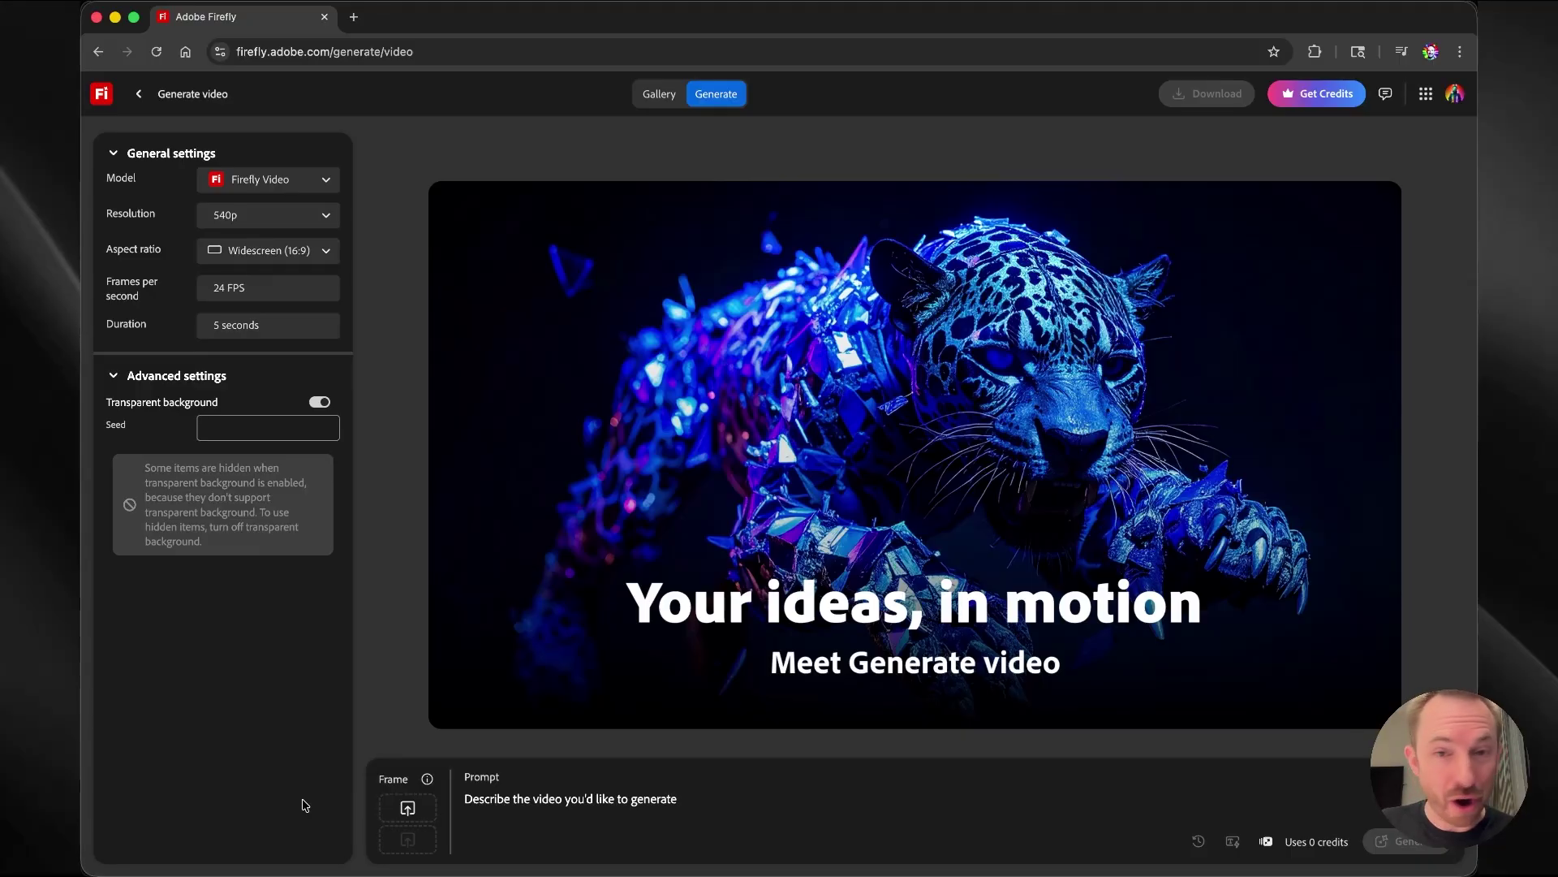
# - Enter the fireworks prompt to generate a 5-second transparent-background video
pyautogui.write('F')
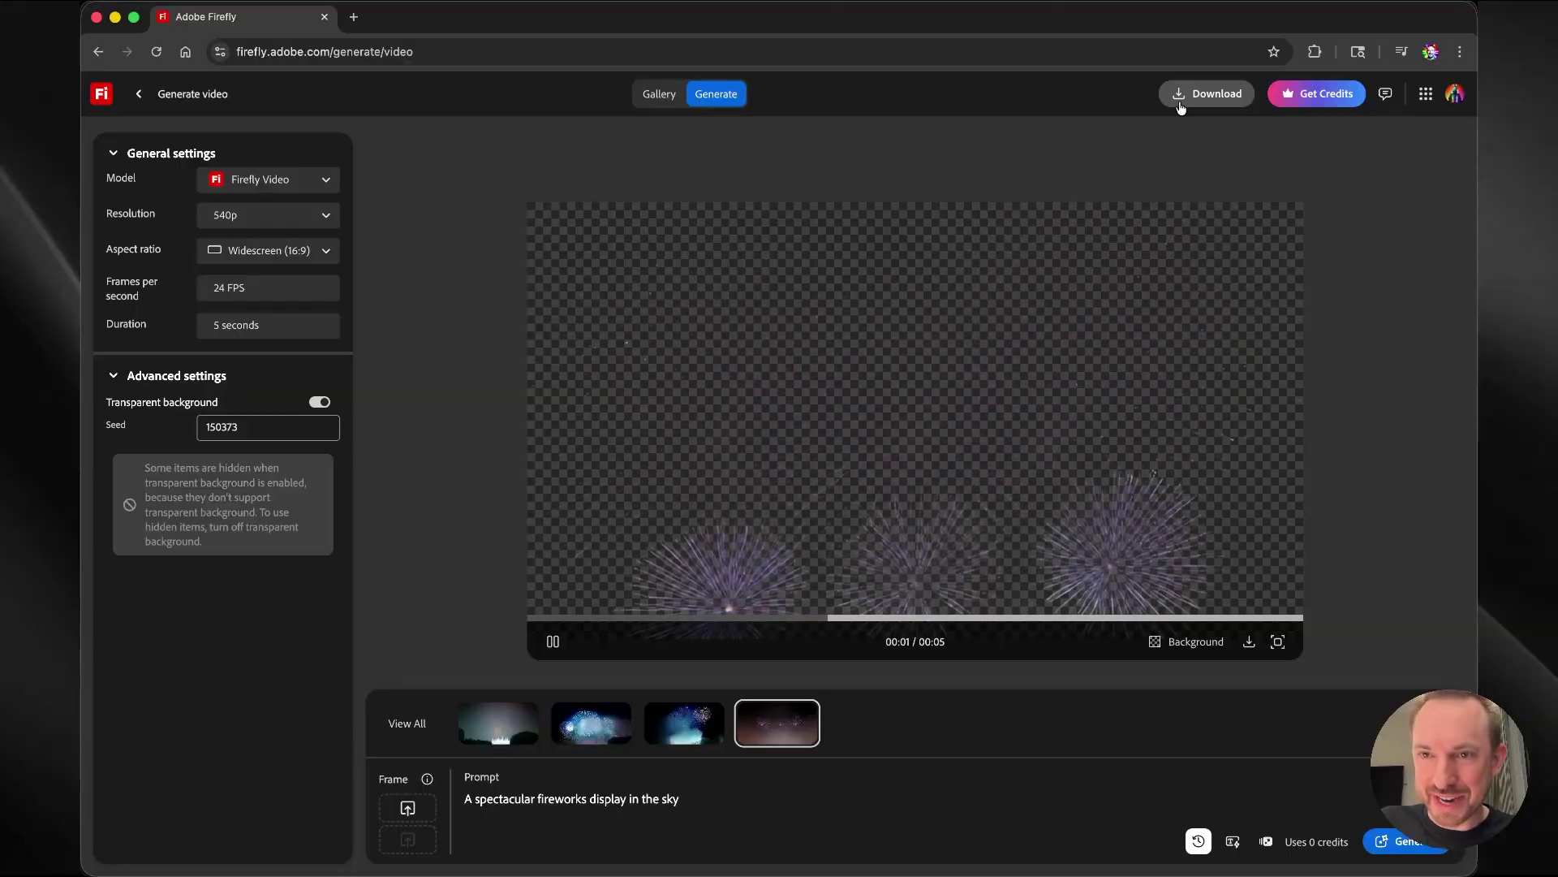
# - Download the fireworks video, preview it and its alpha version, and import the alpha clip into the project
pyautogui.click(1181, 95)
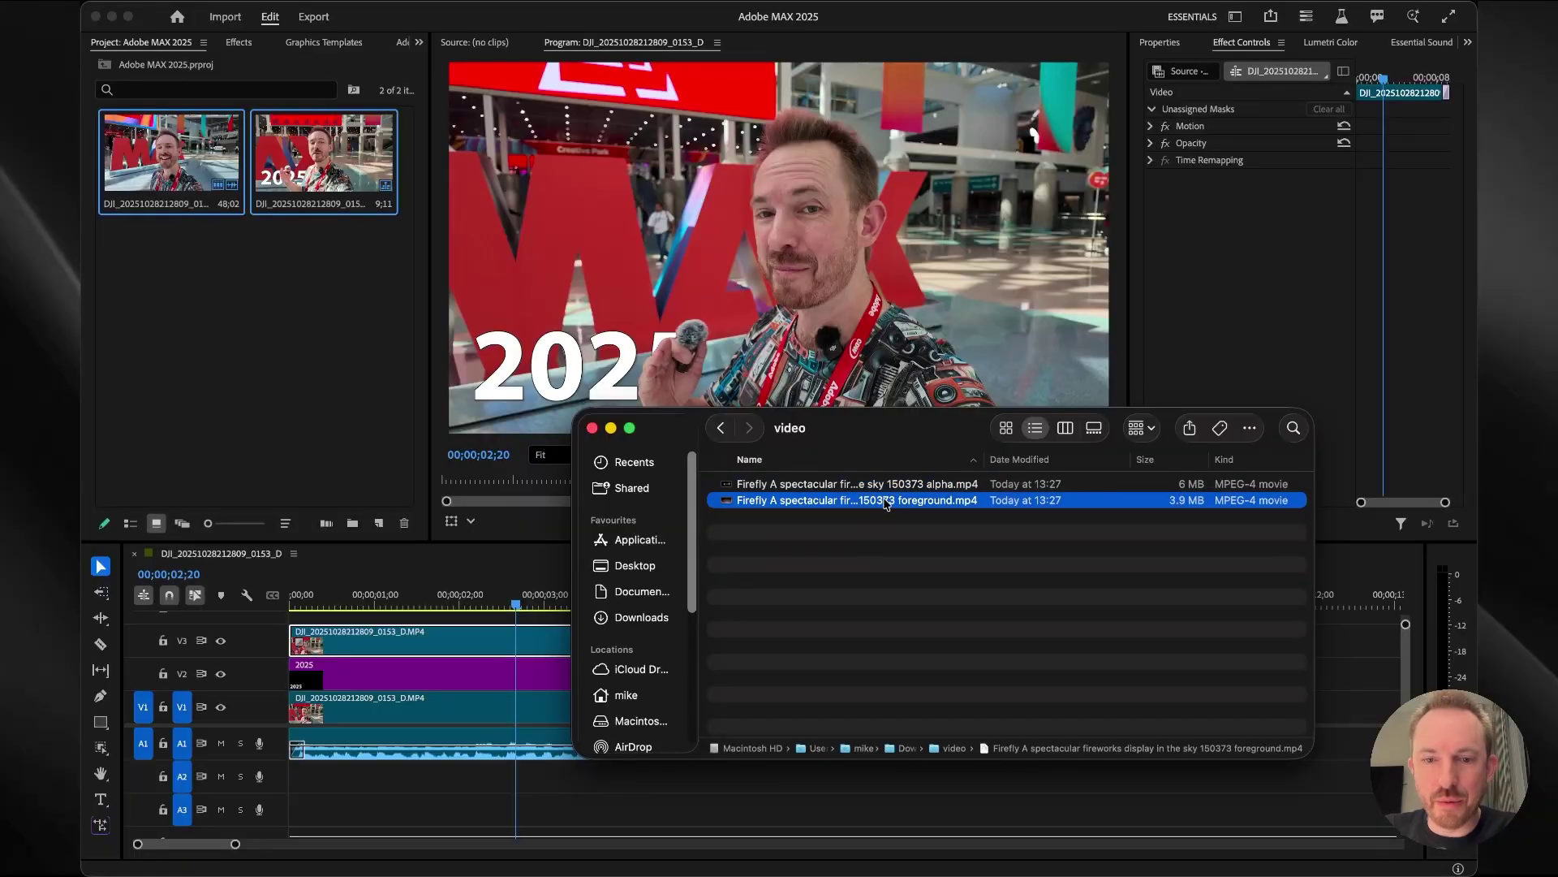
pyautogui.press('space')
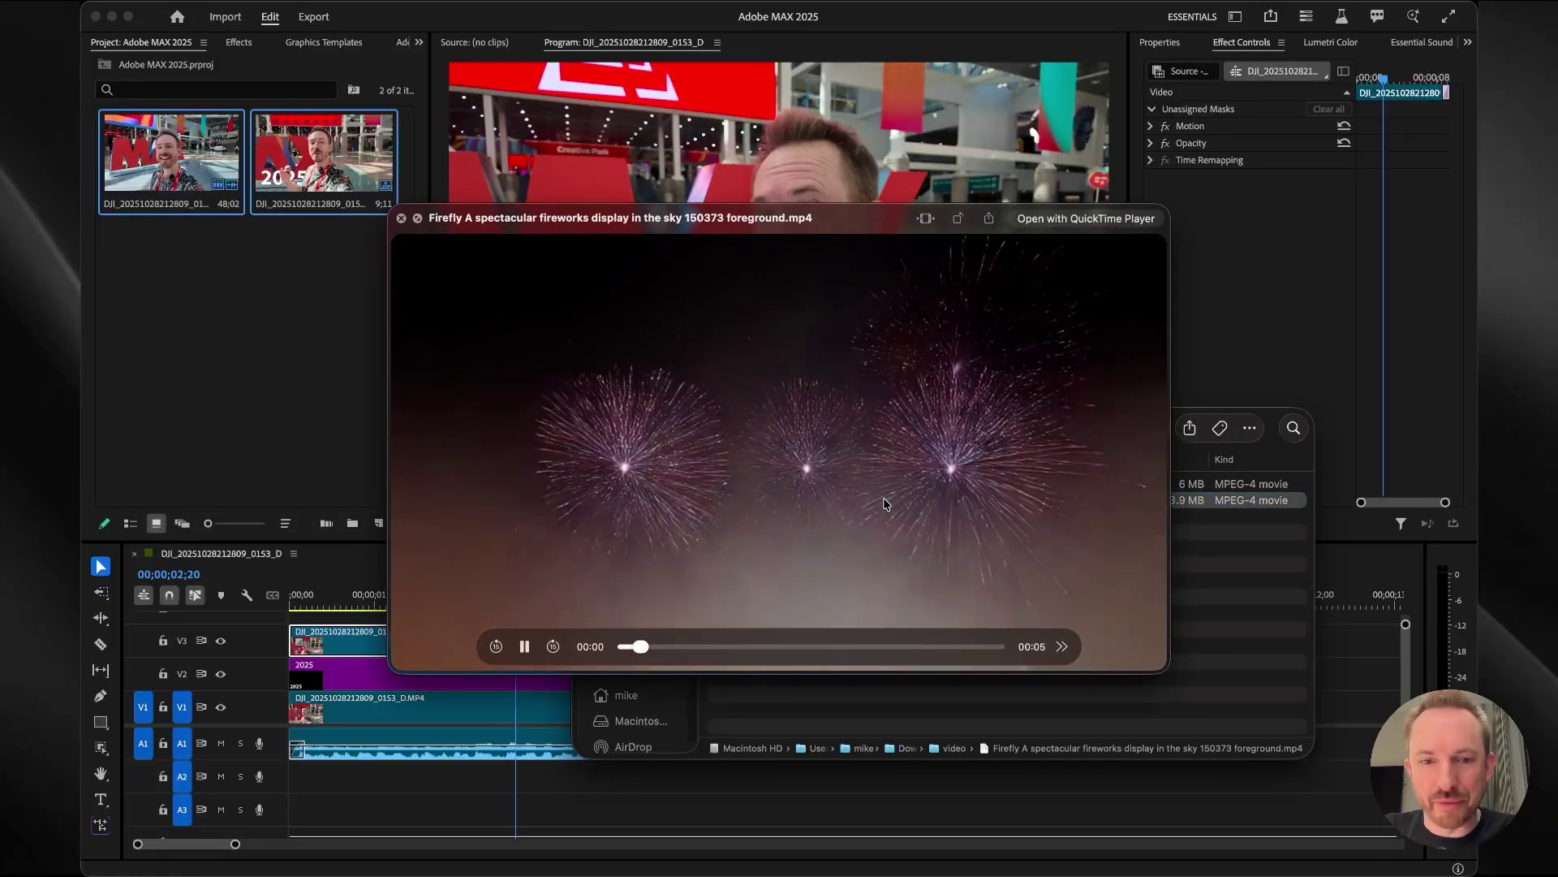
pyautogui.press('Up')
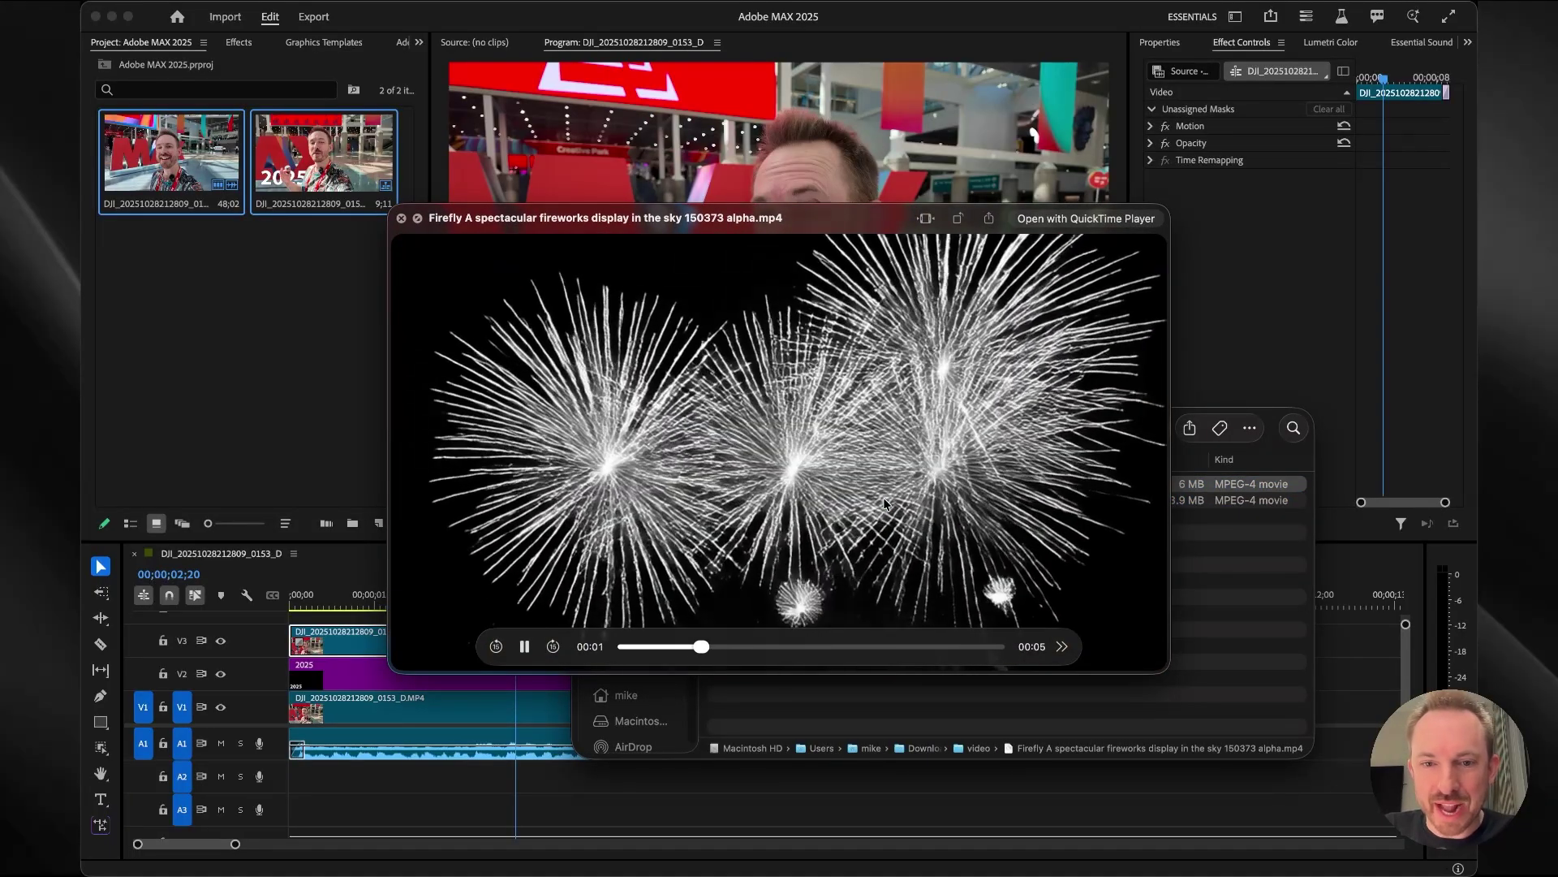
pyautogui.press('space')
pyautogui.moveTo(869, 490); pyautogui.dragTo(284, 434)
pyautogui.click(353, 447)
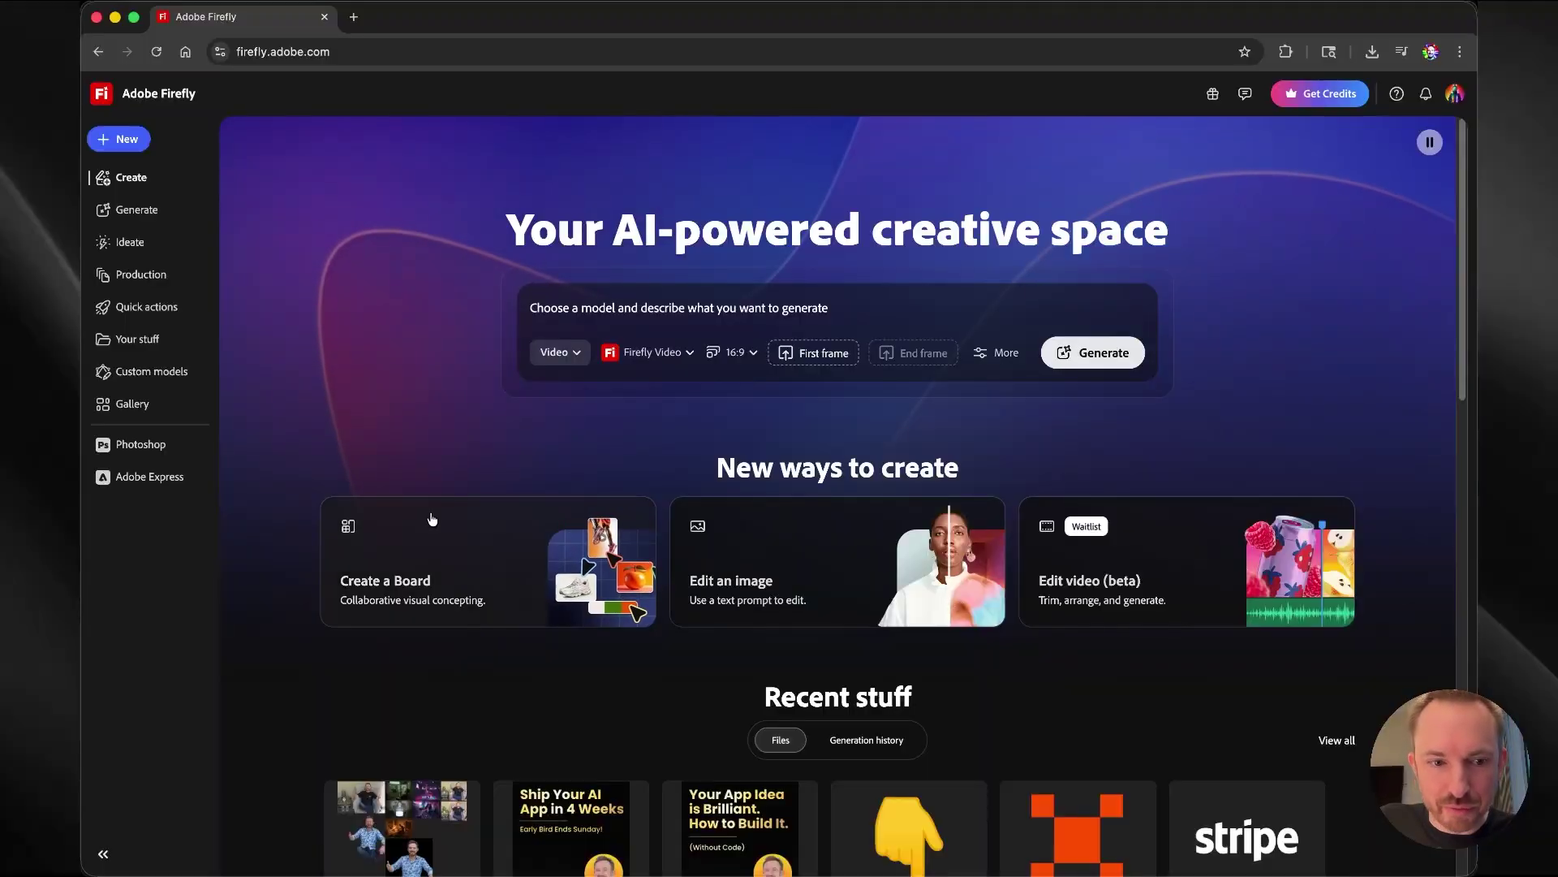
# - Create a new board with the three Desktop images and generate a variation grid of the top-left MAX 2025 image
pyautogui.click(432, 520)
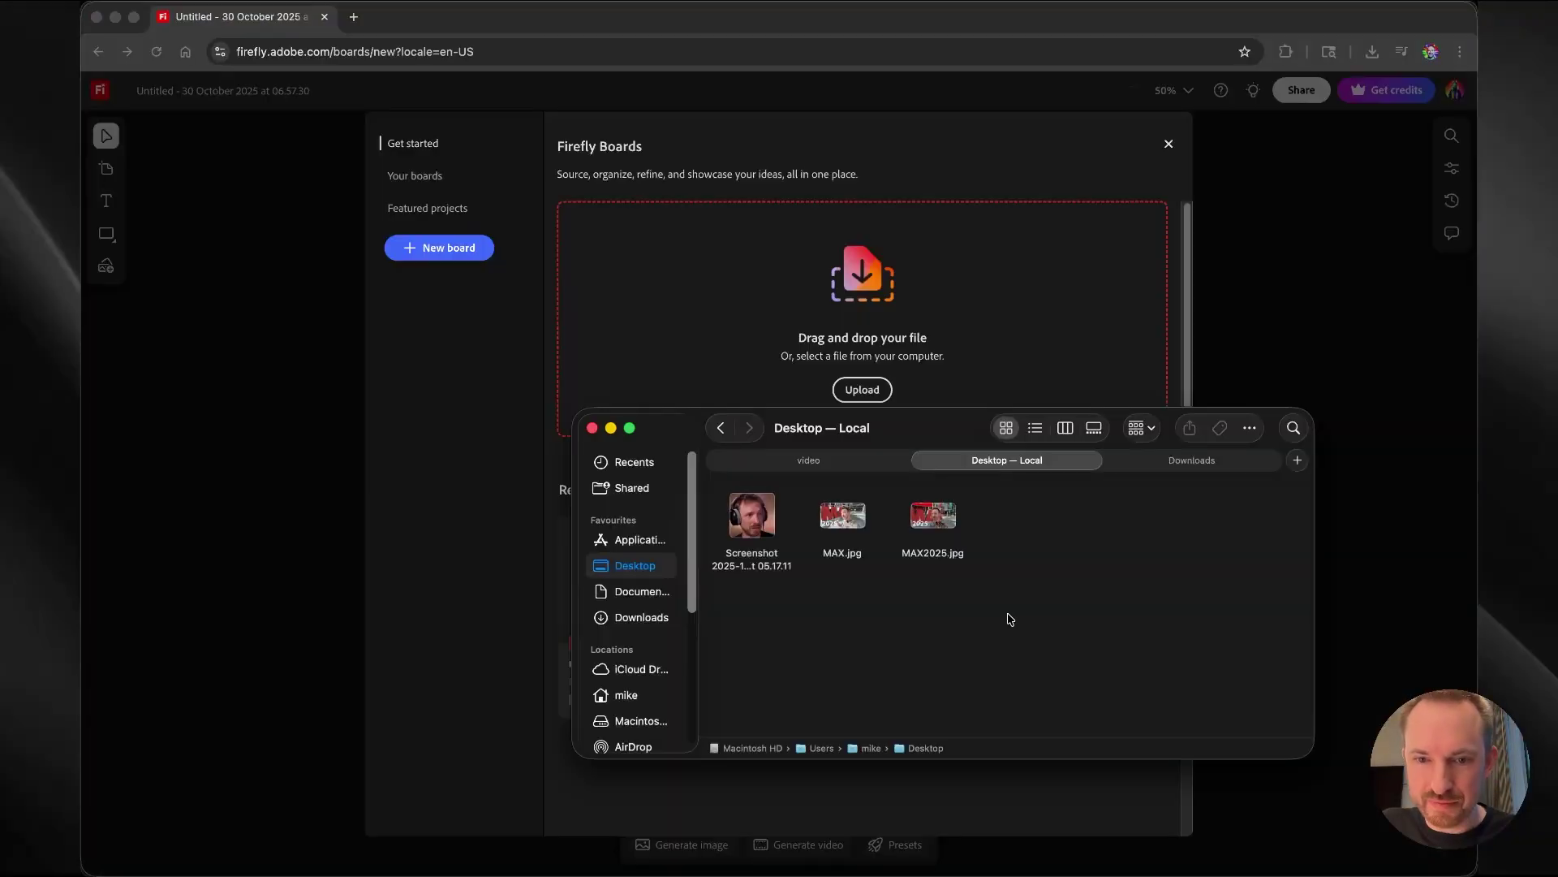
pyautogui.press('super+a')
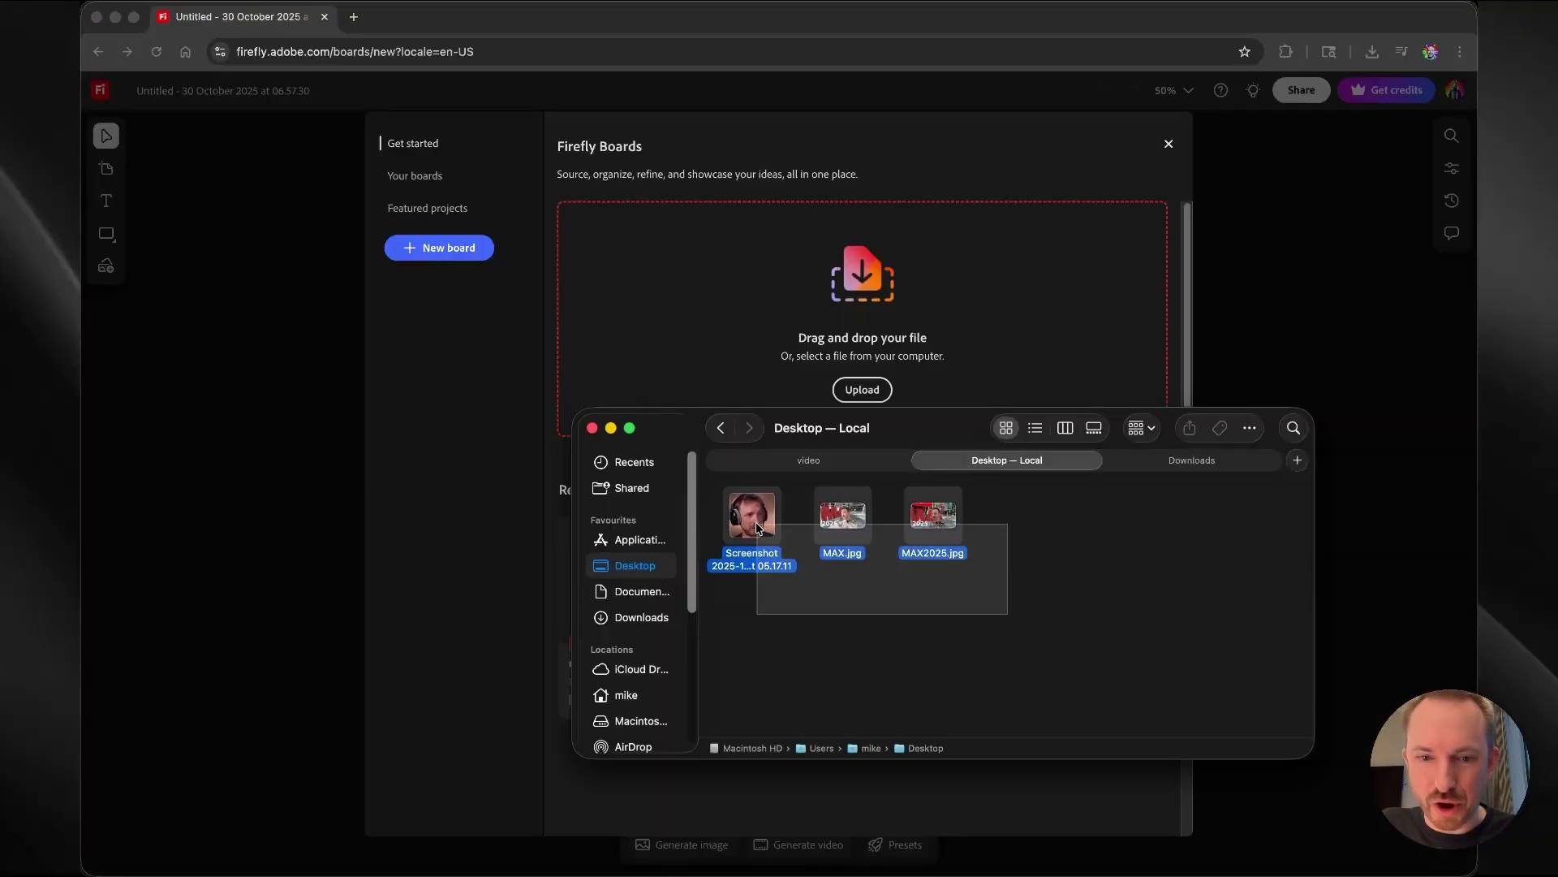
pyautogui.moveTo(756, 527); pyautogui.dragTo(759, 283)
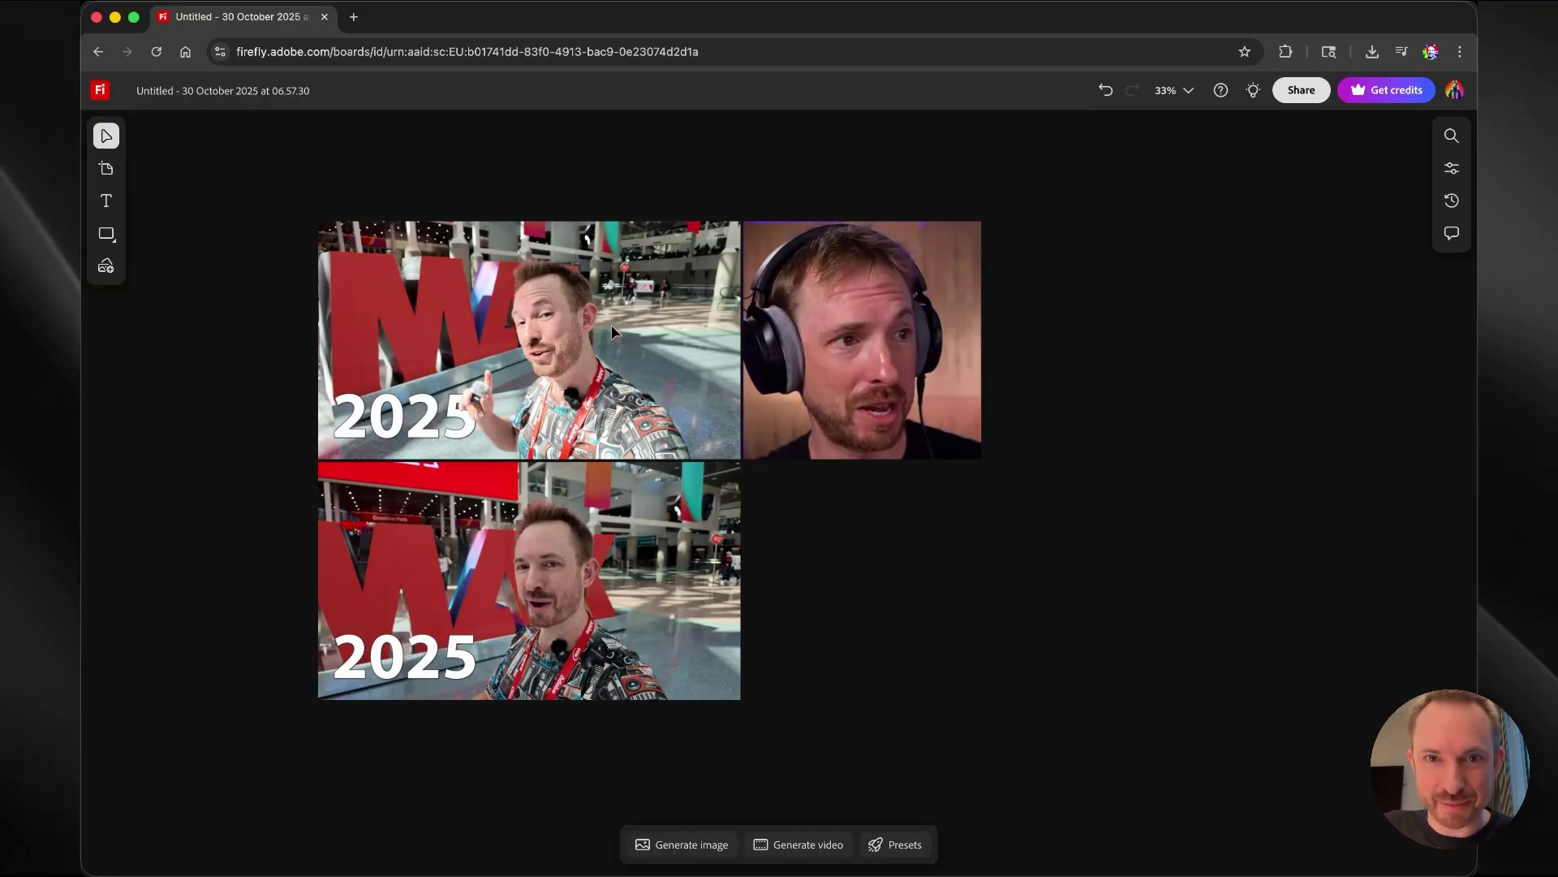
pyautogui.click(613, 333)
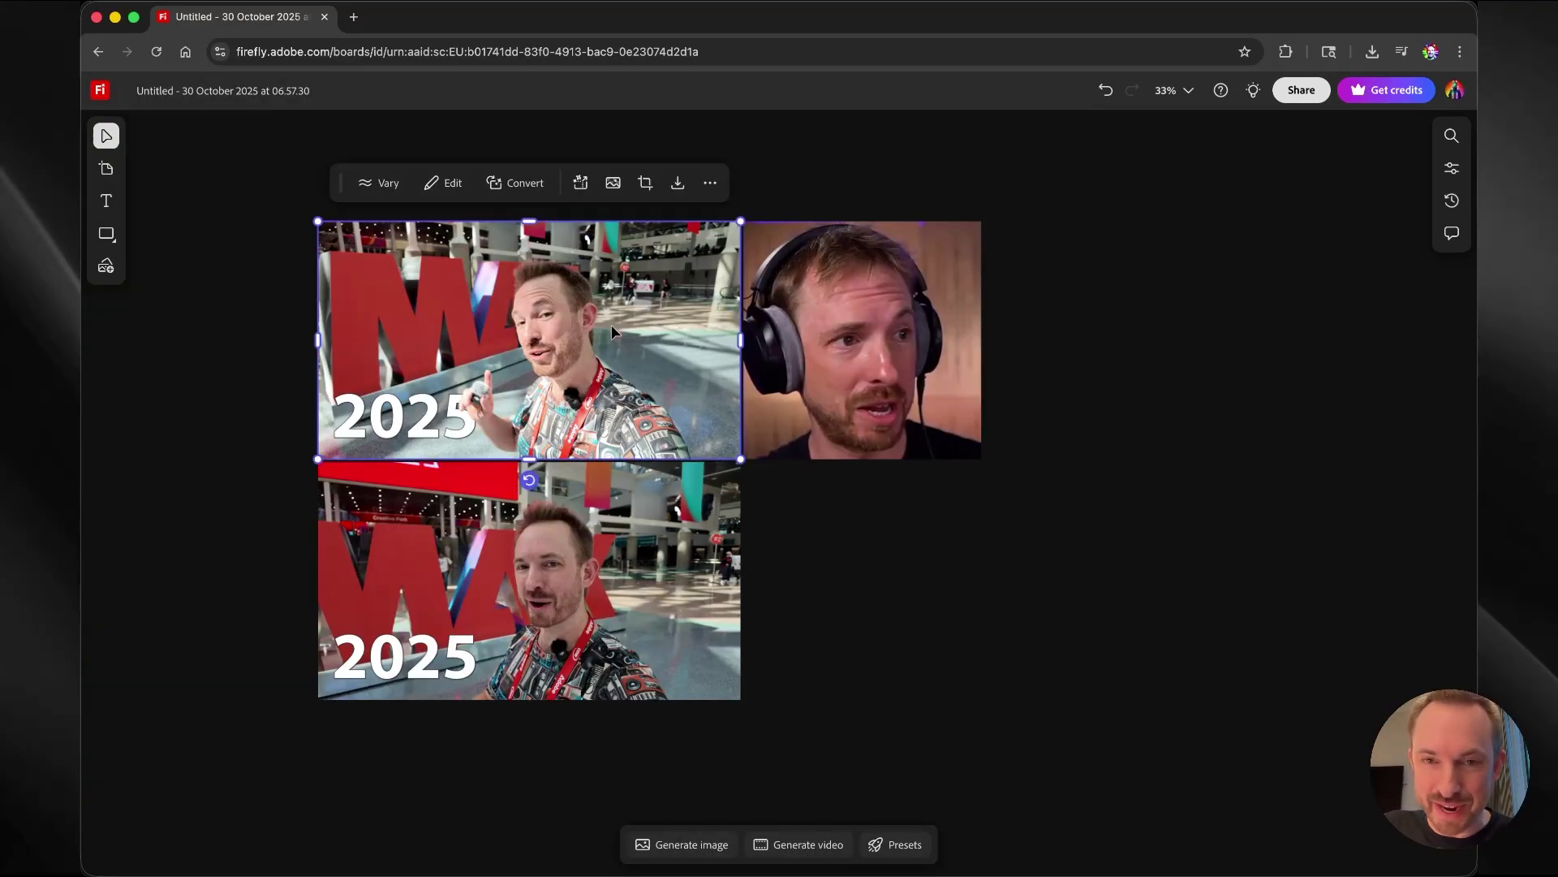
pyautogui.click(393, 195)
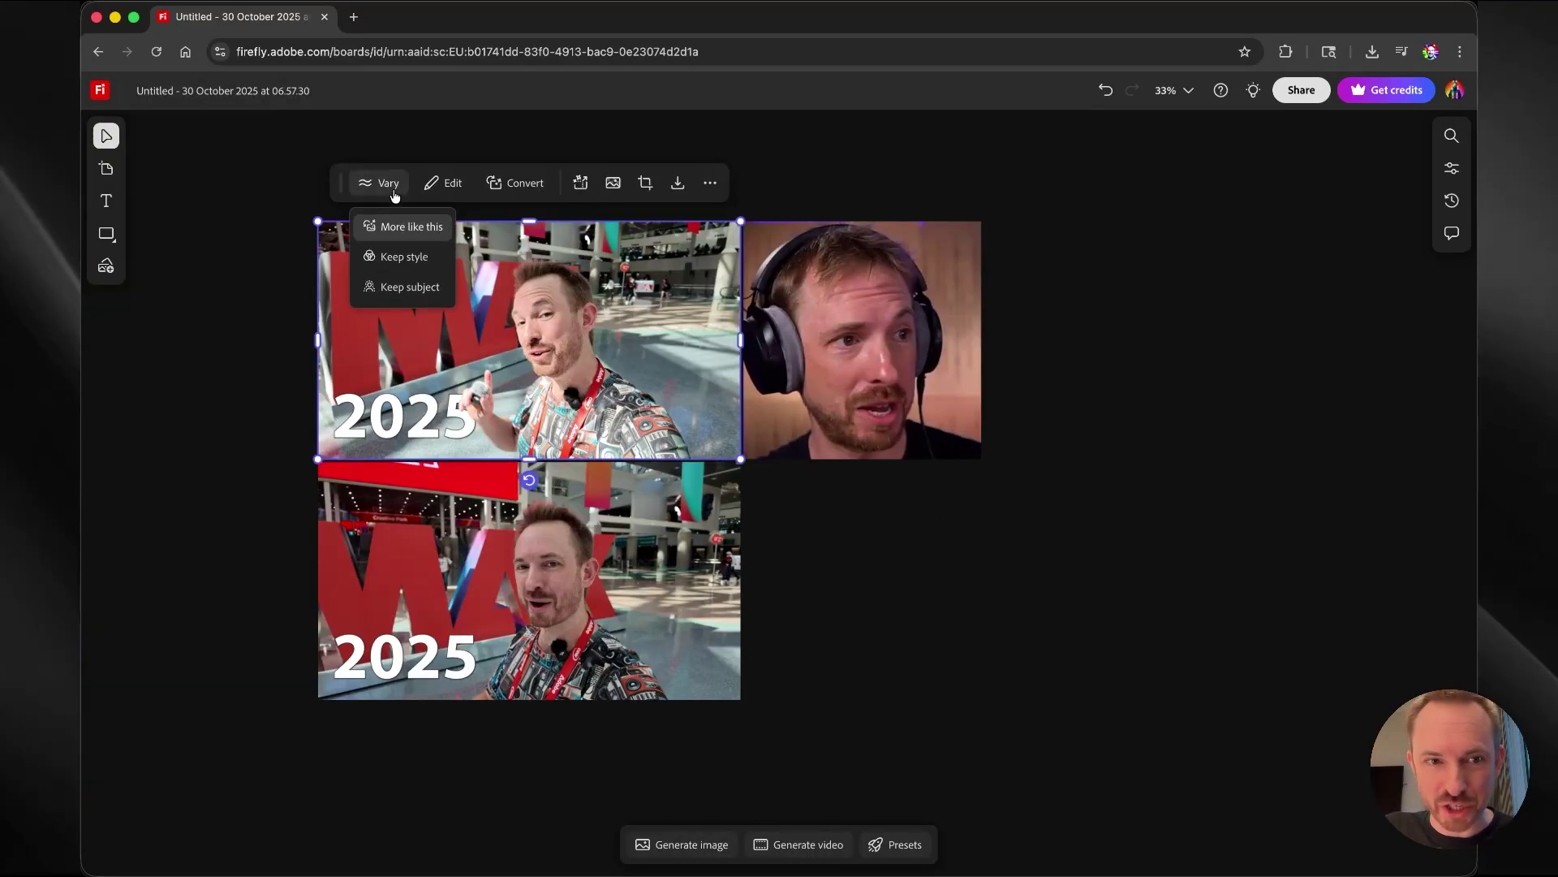
pyautogui.click(393, 228)
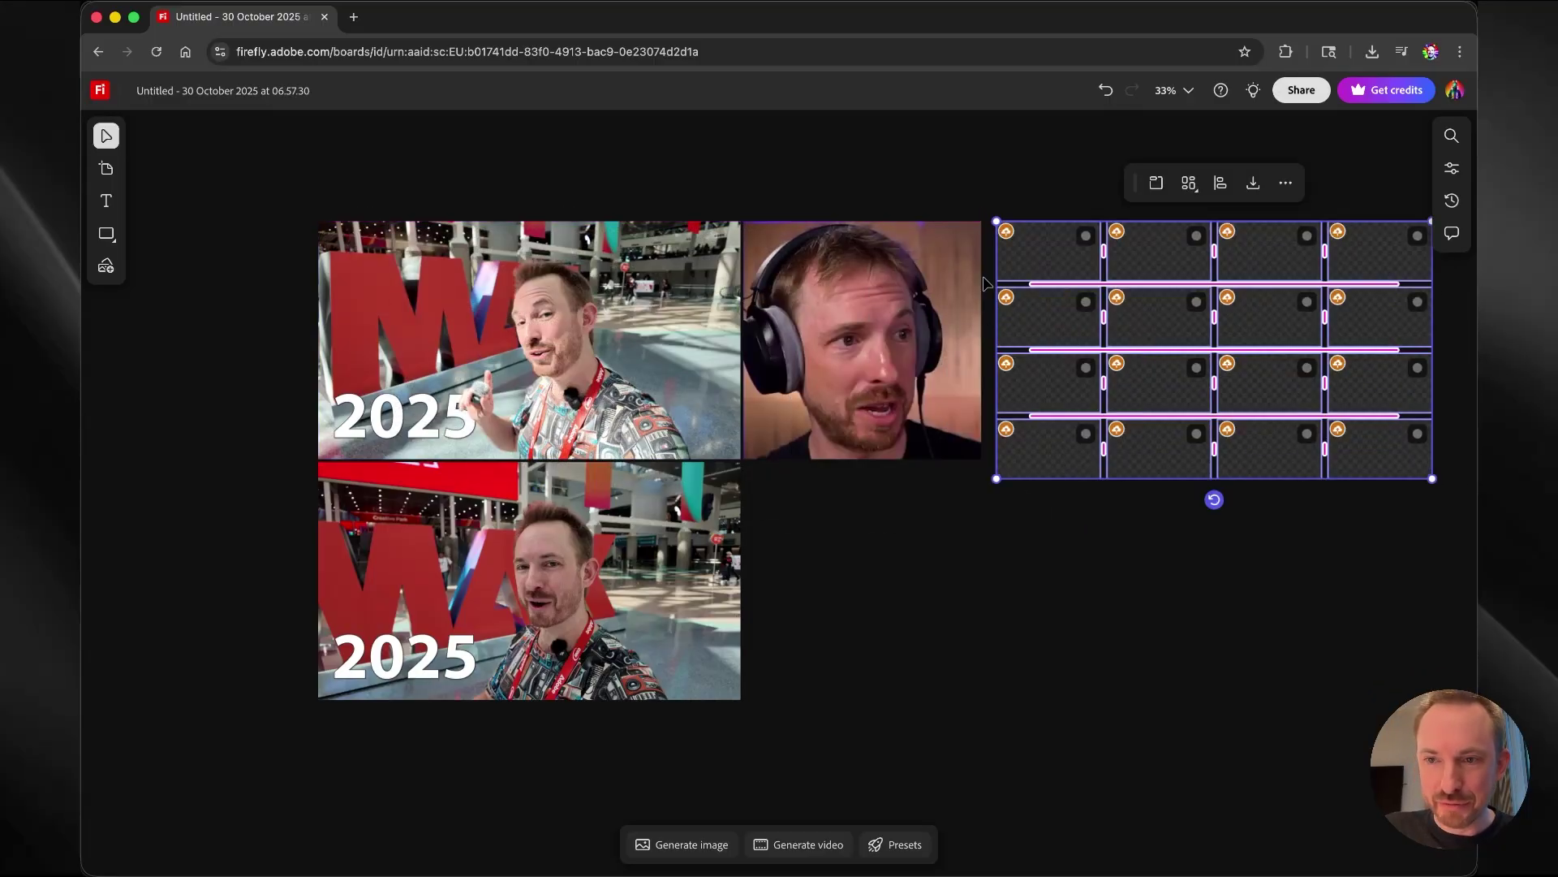
# - Request sixteen more variations of the bottom-left 2025 image and place that grid below the first
pyautogui.click(523, 558)
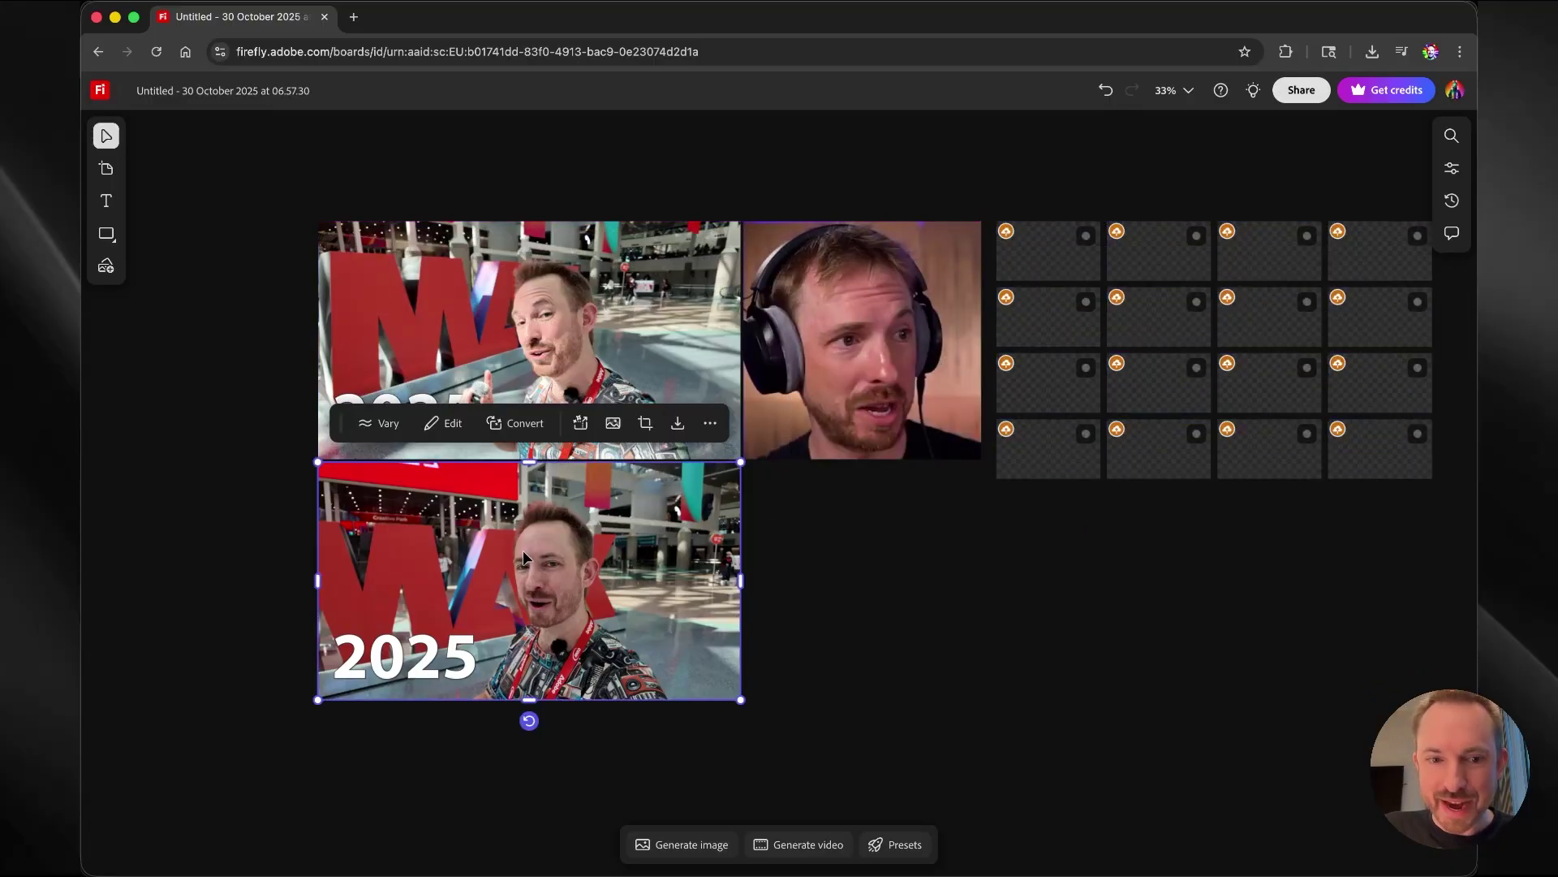
pyautogui.click(346, 423)
pyautogui.click(406, 497)
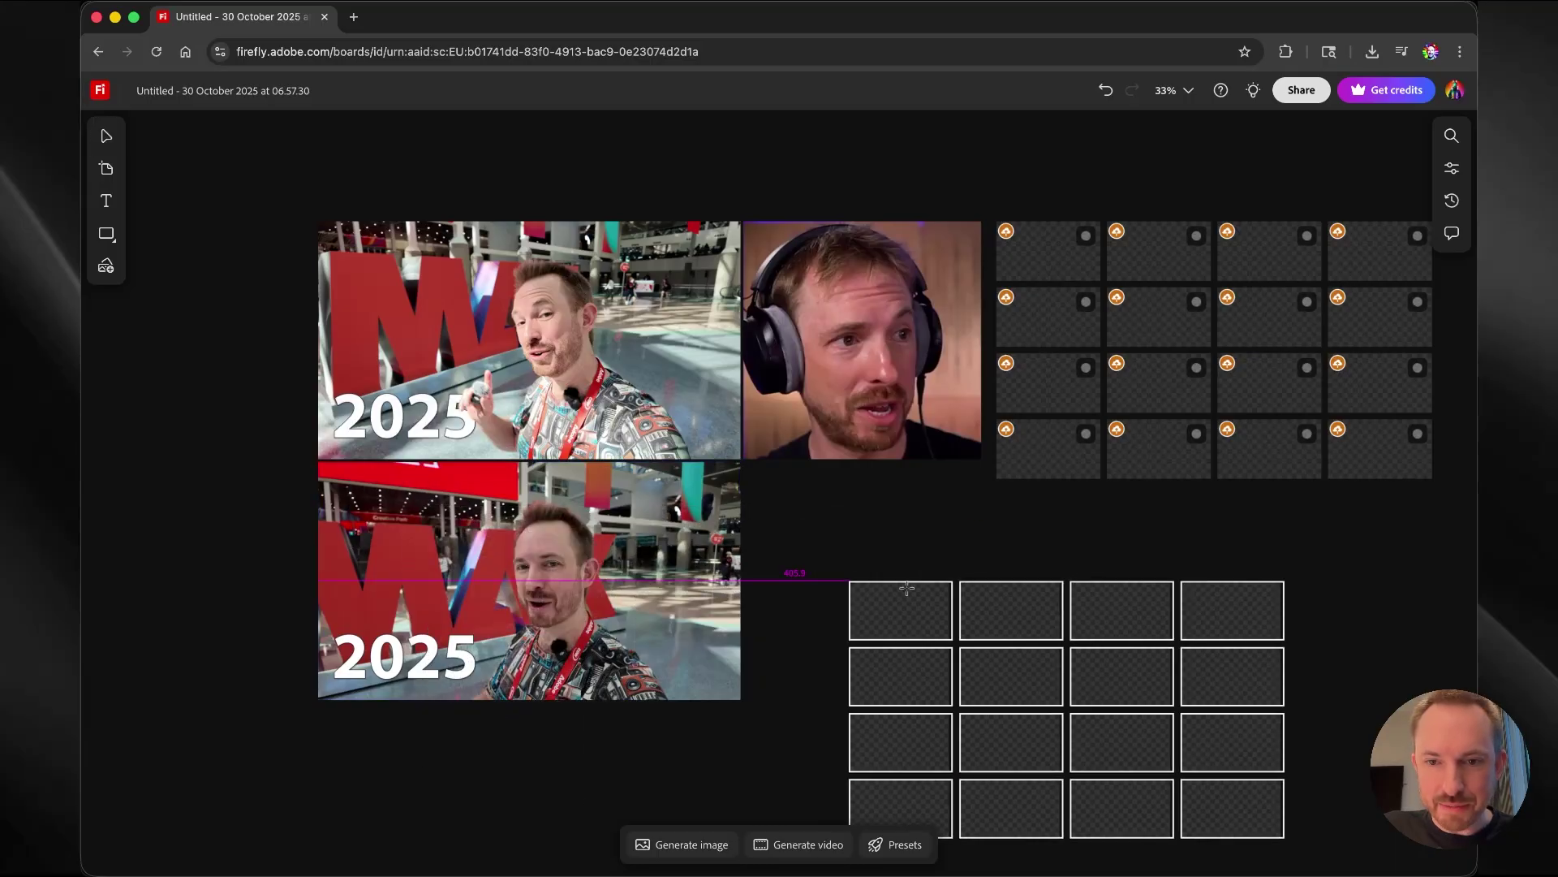
pyautogui.click(987, 493)
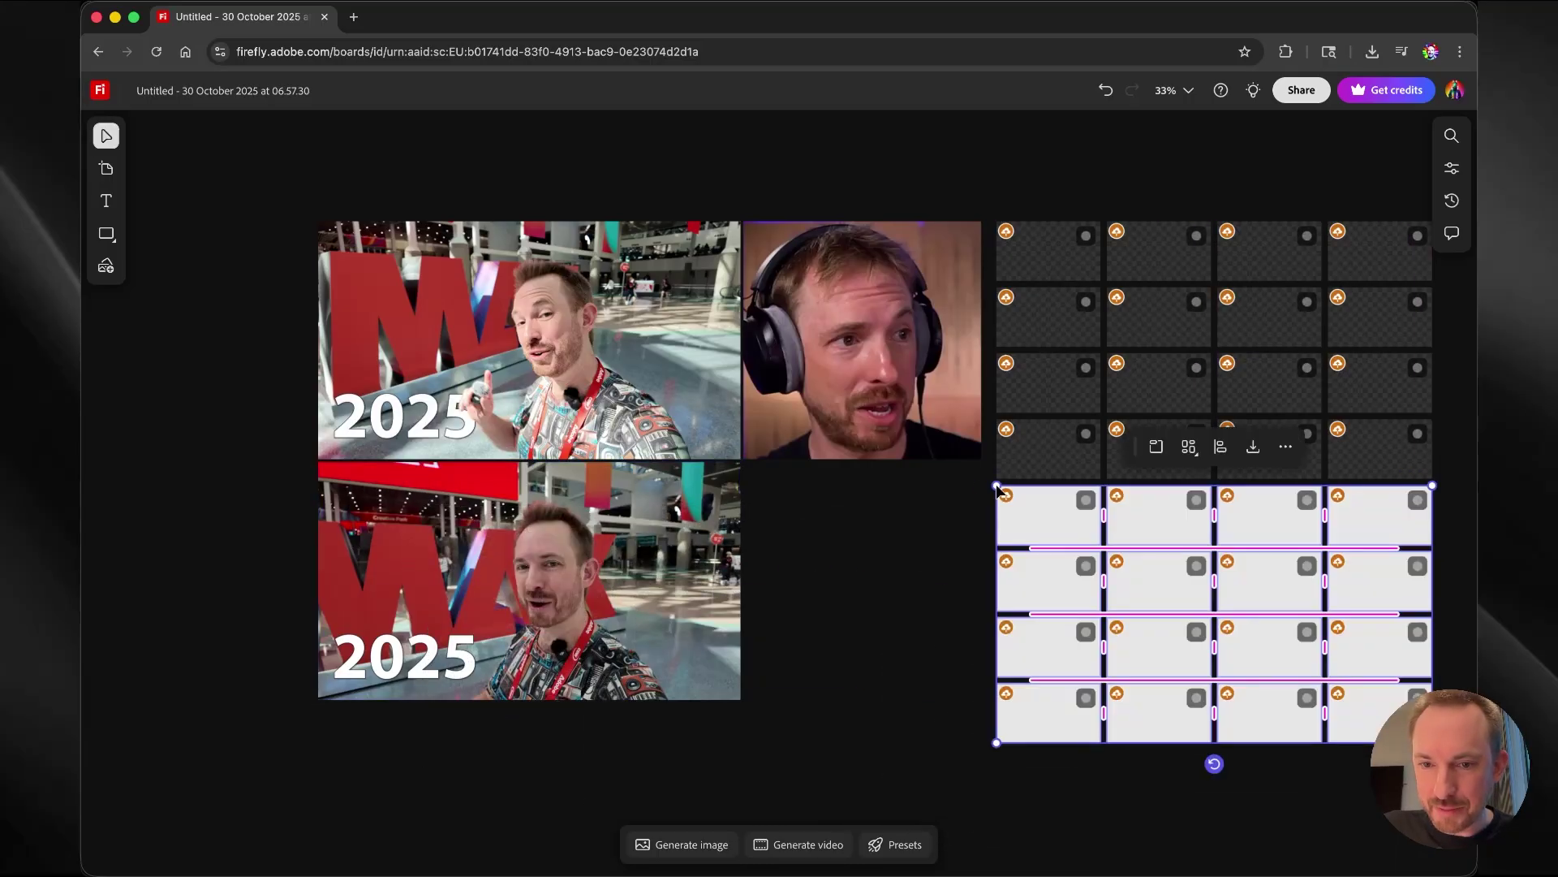
pyautogui.click(954, 571)
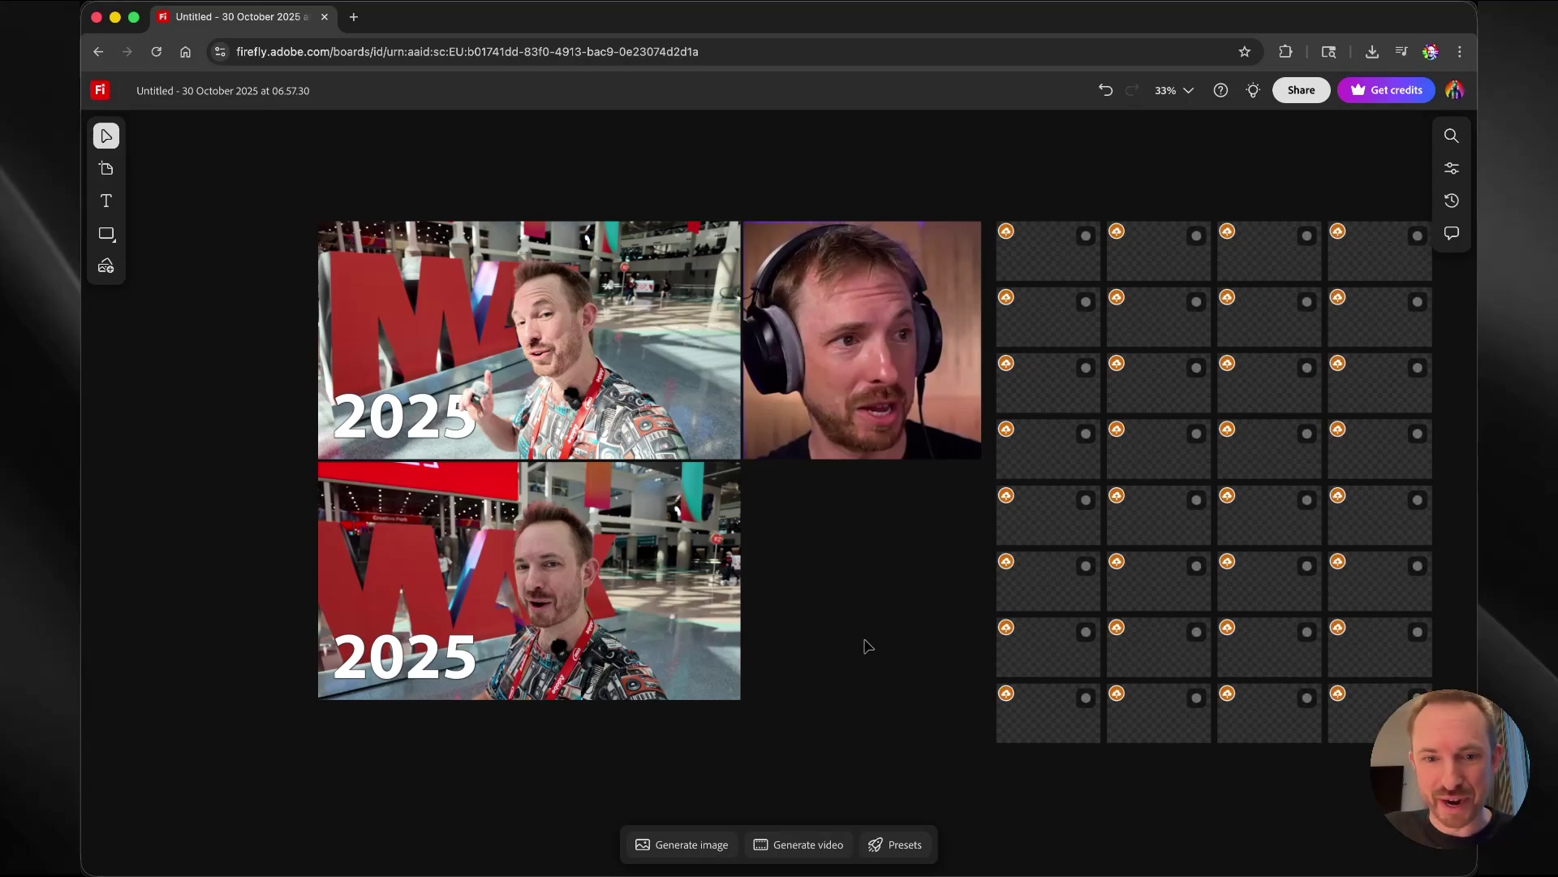
# - Select the headphones portrait, dismiss the rate-limit warning, and bring up the presets gallery
pyautogui.click(895, 340)
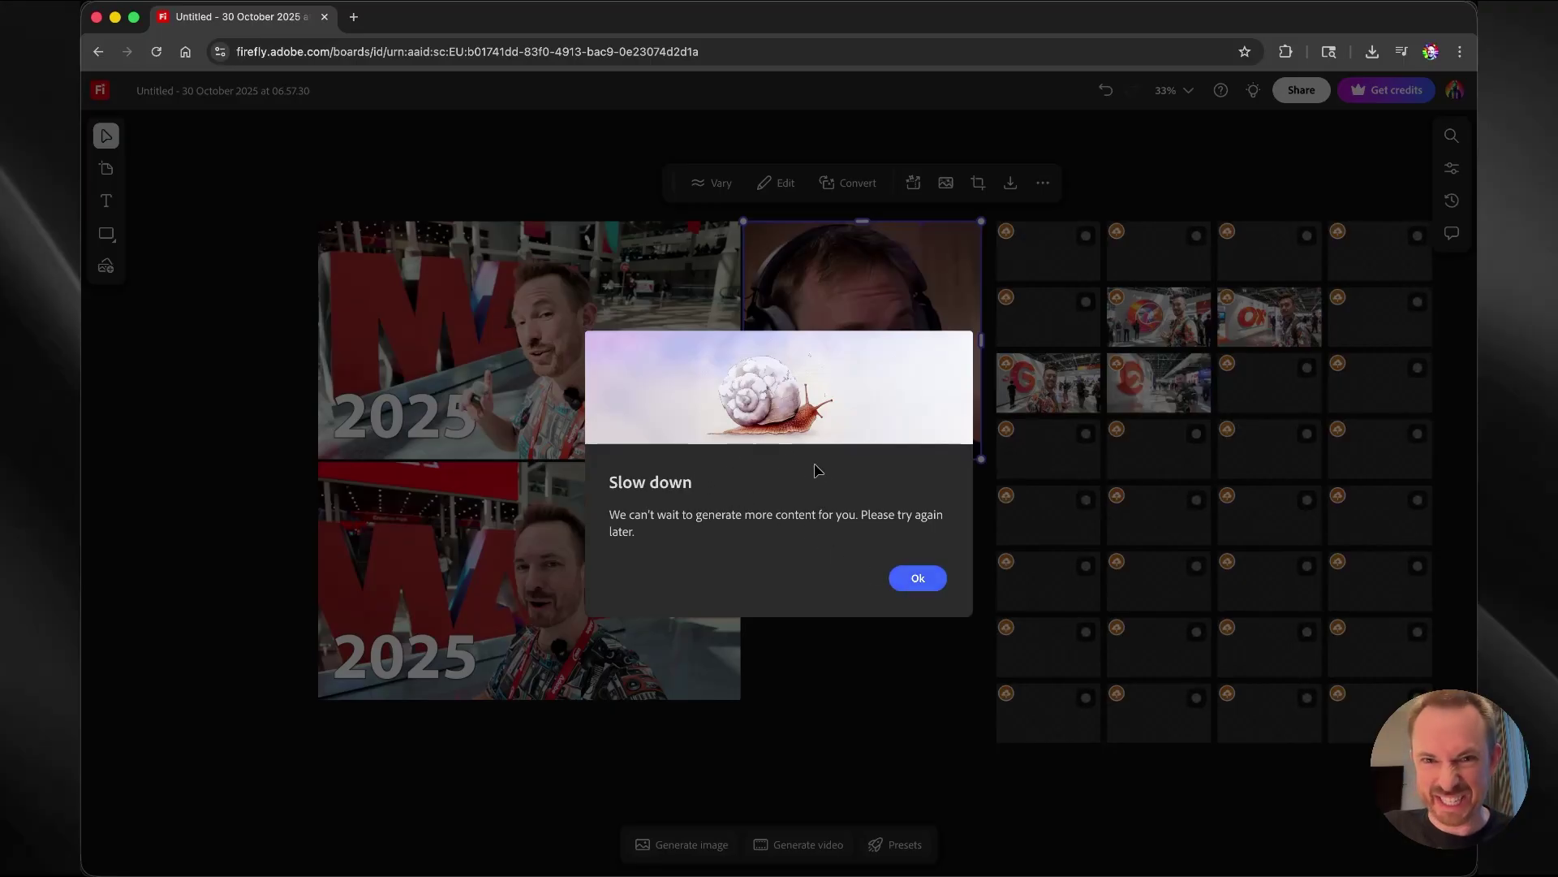
pyautogui.click(918, 578)
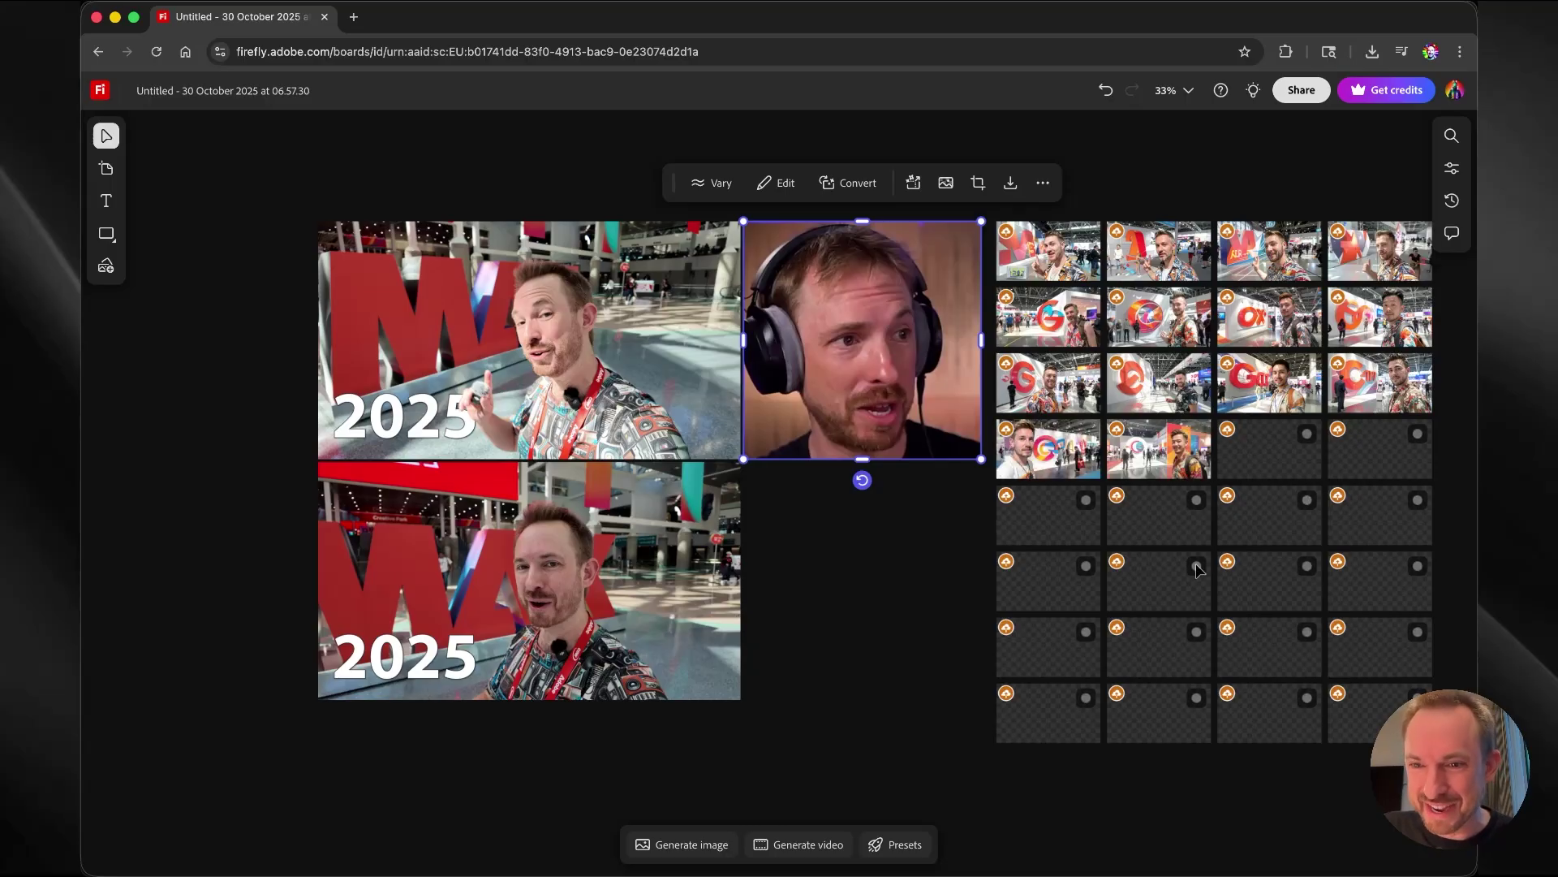
pyautogui.click(907, 846)
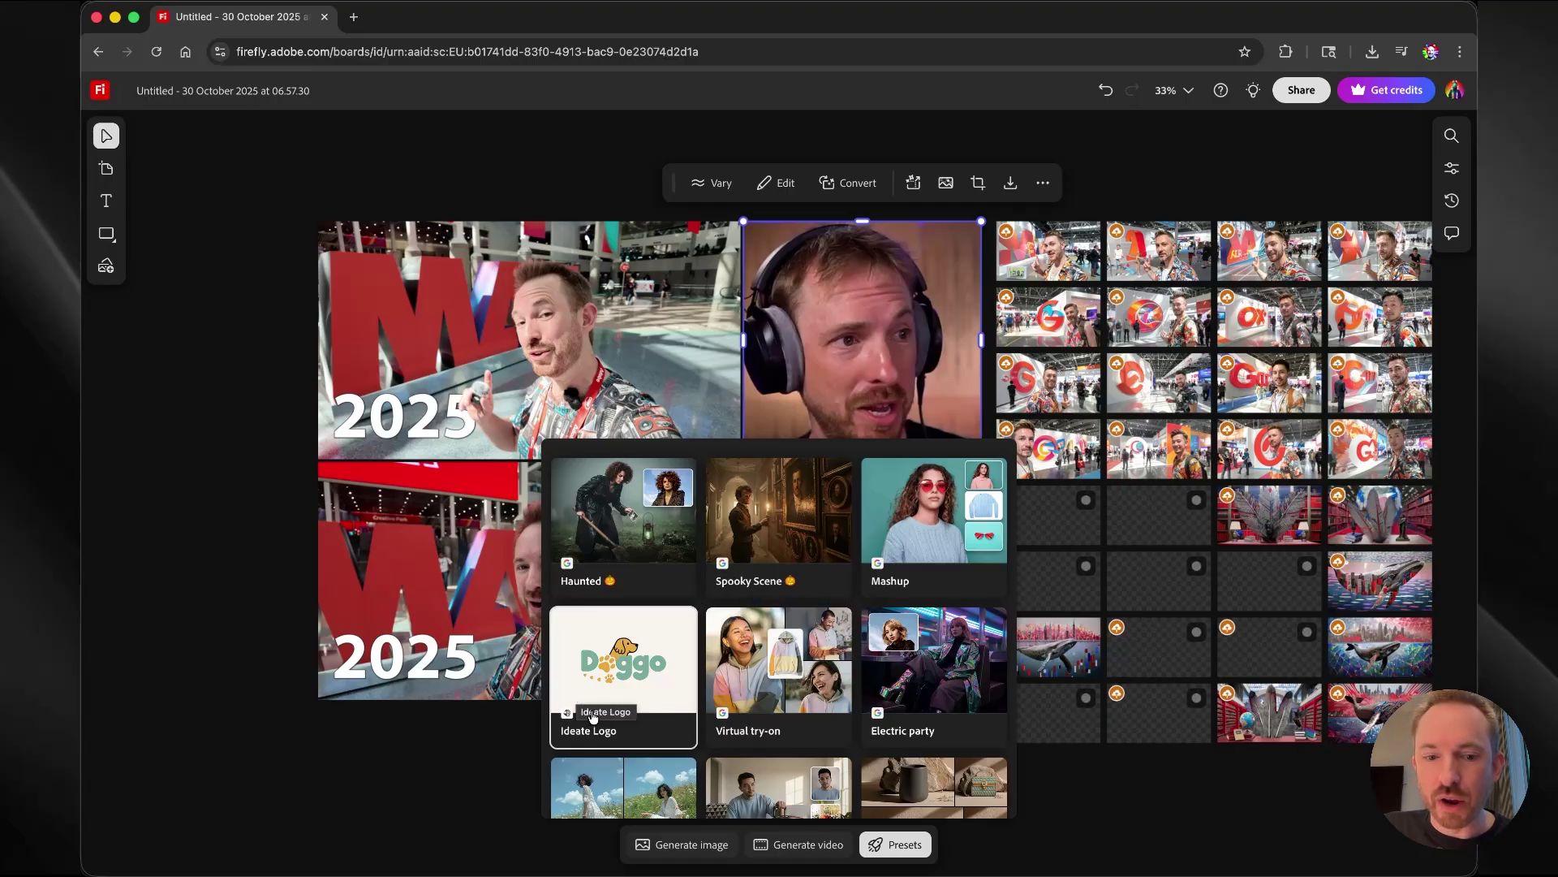
pyautogui.scroll(-5, 749, 670)
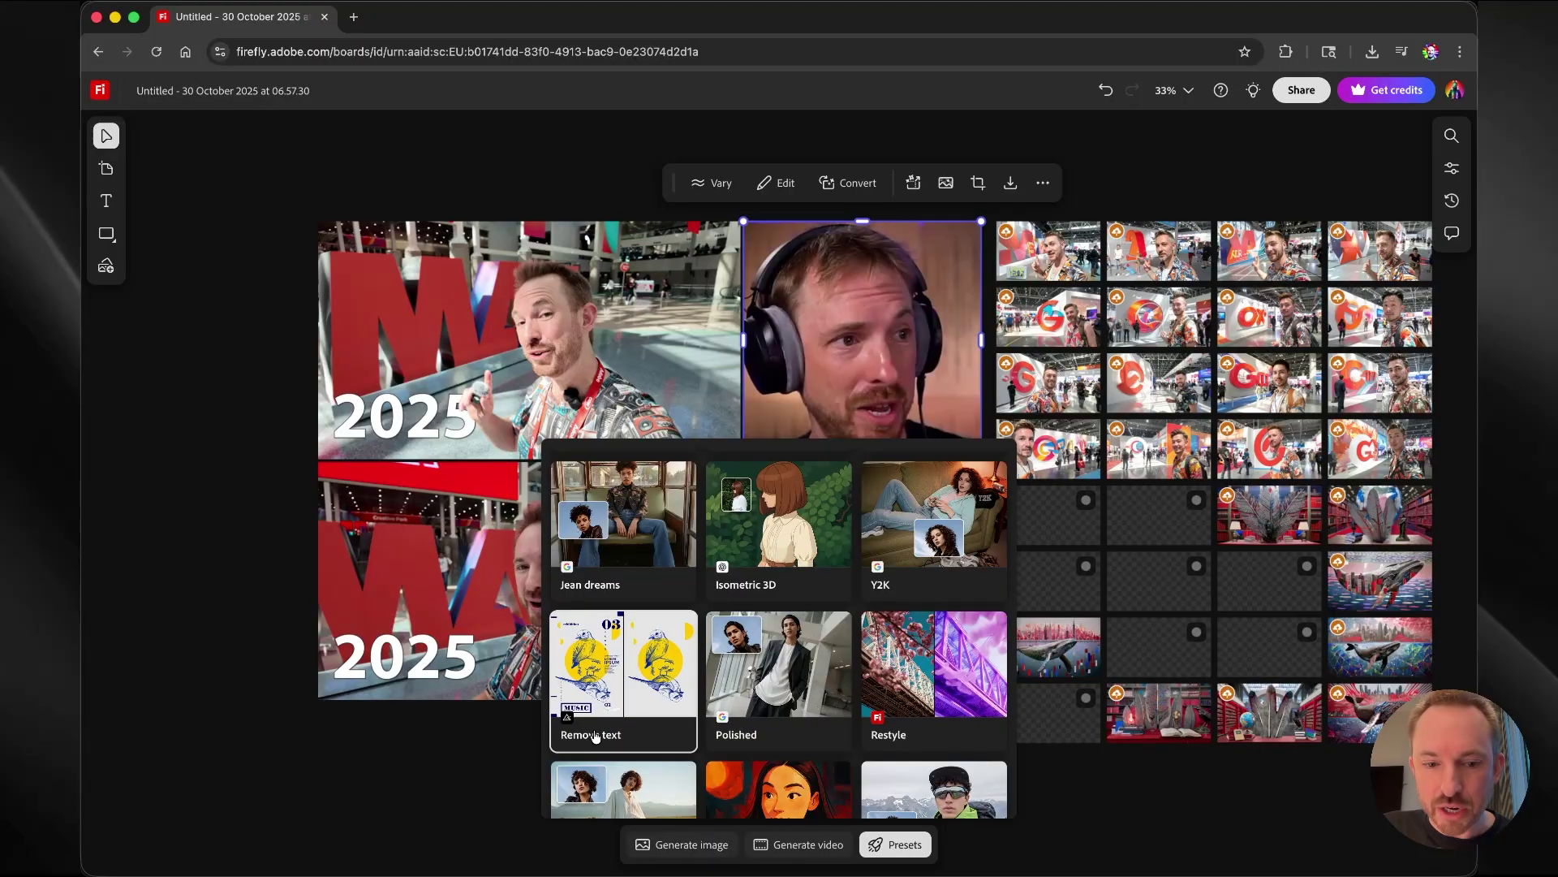
pyautogui.scroll(-2, 926, 690)
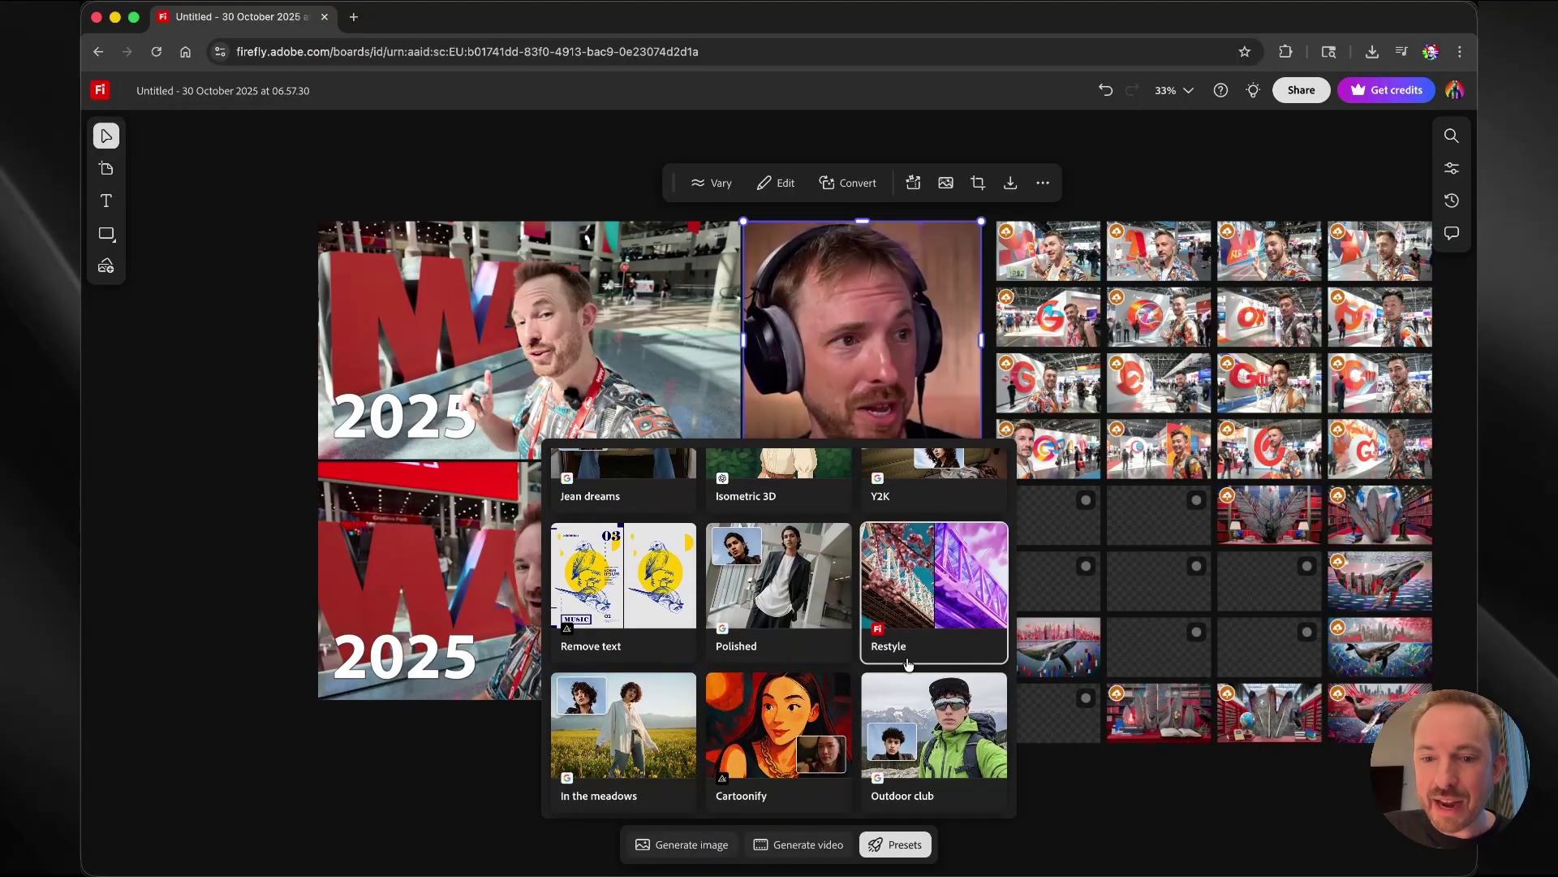
pyautogui.scroll(5, 912, 652)
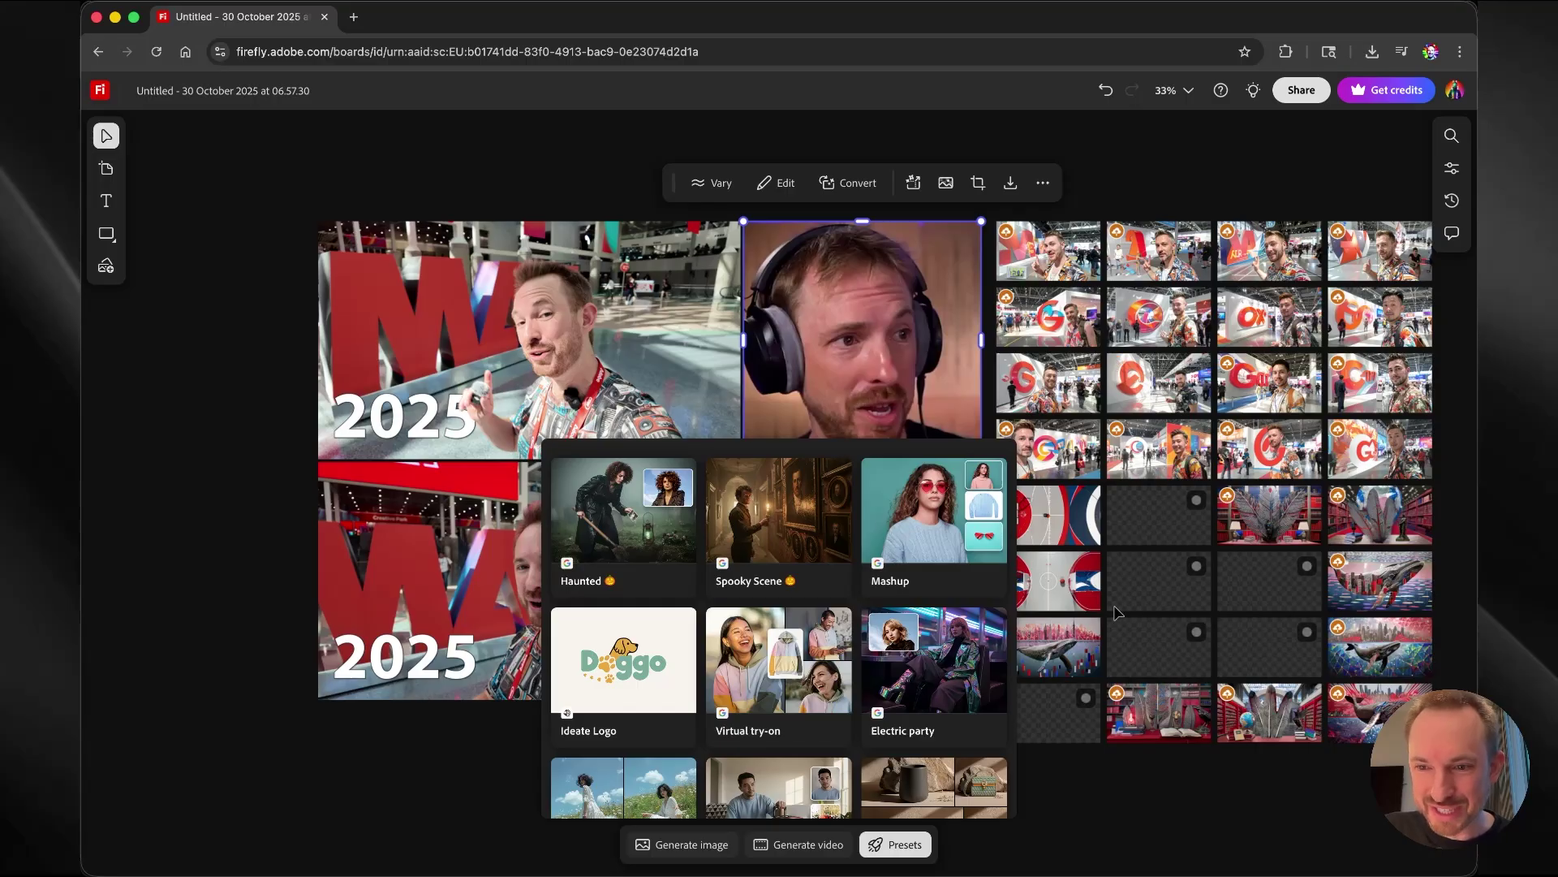
pyautogui.scroll(1, 1279, 588)
pyautogui.scroll(-5, 1275, 610)
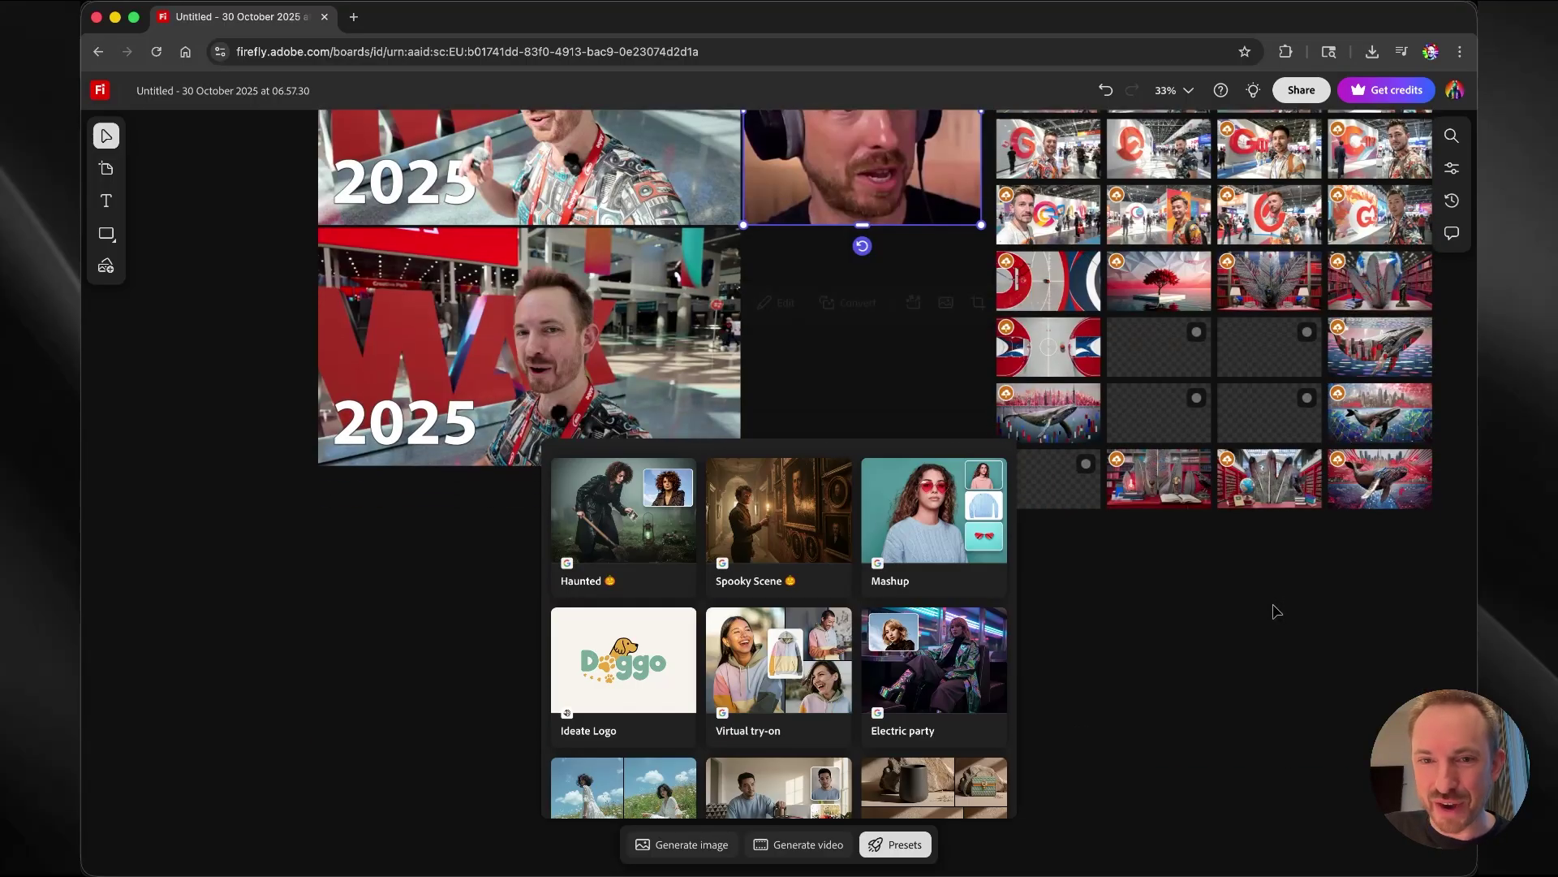
# - Generate four Spooky Scene versions using the headphones portrait as subject and select the foggy door result
pyautogui.click(801, 518)
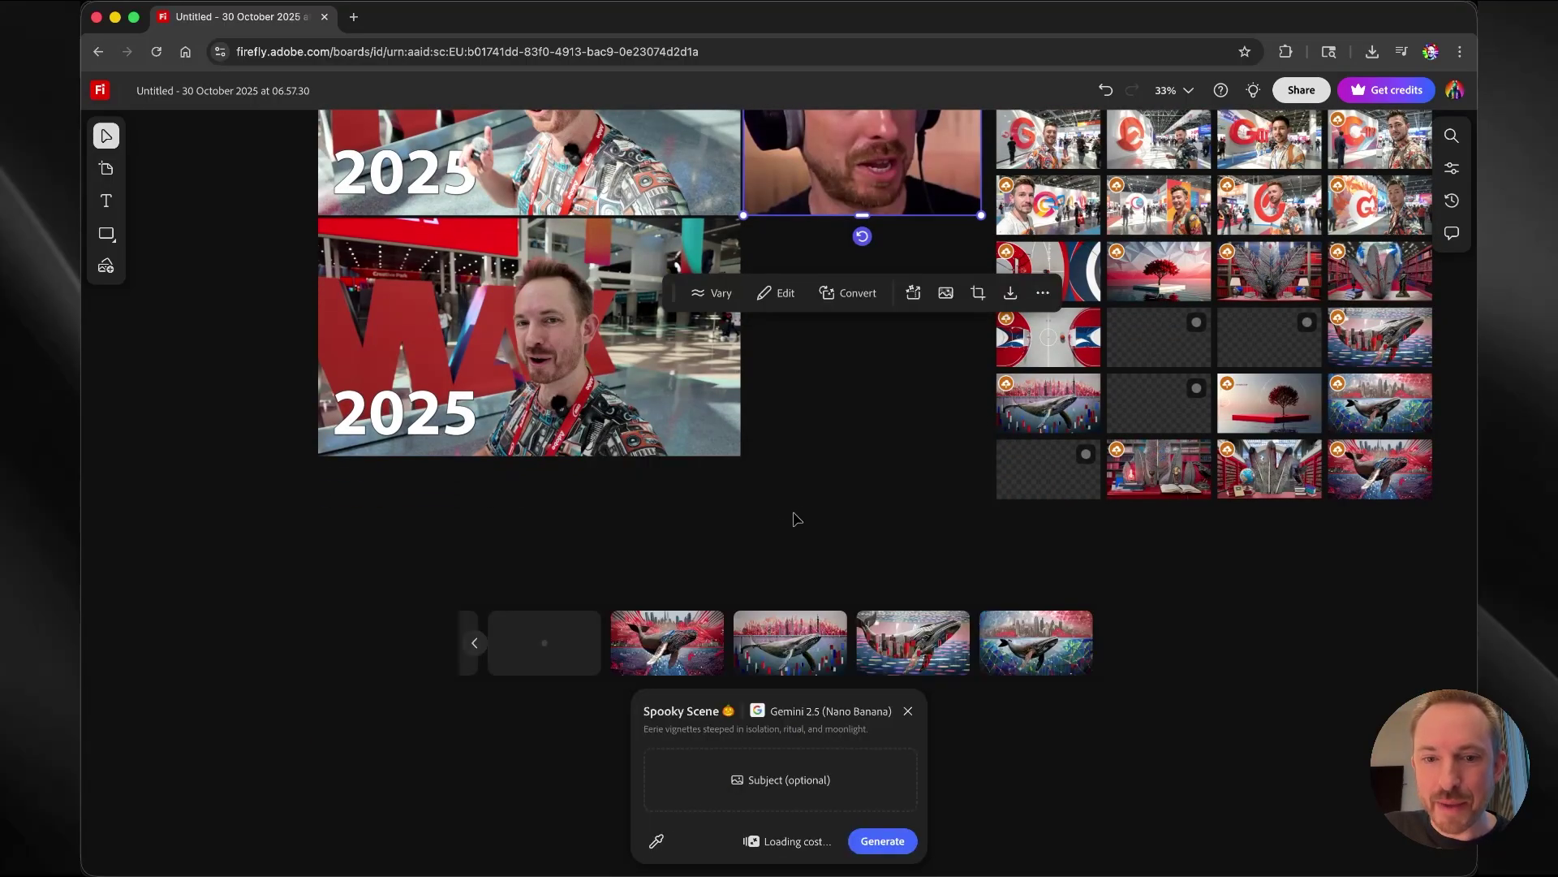
pyautogui.click(758, 777)
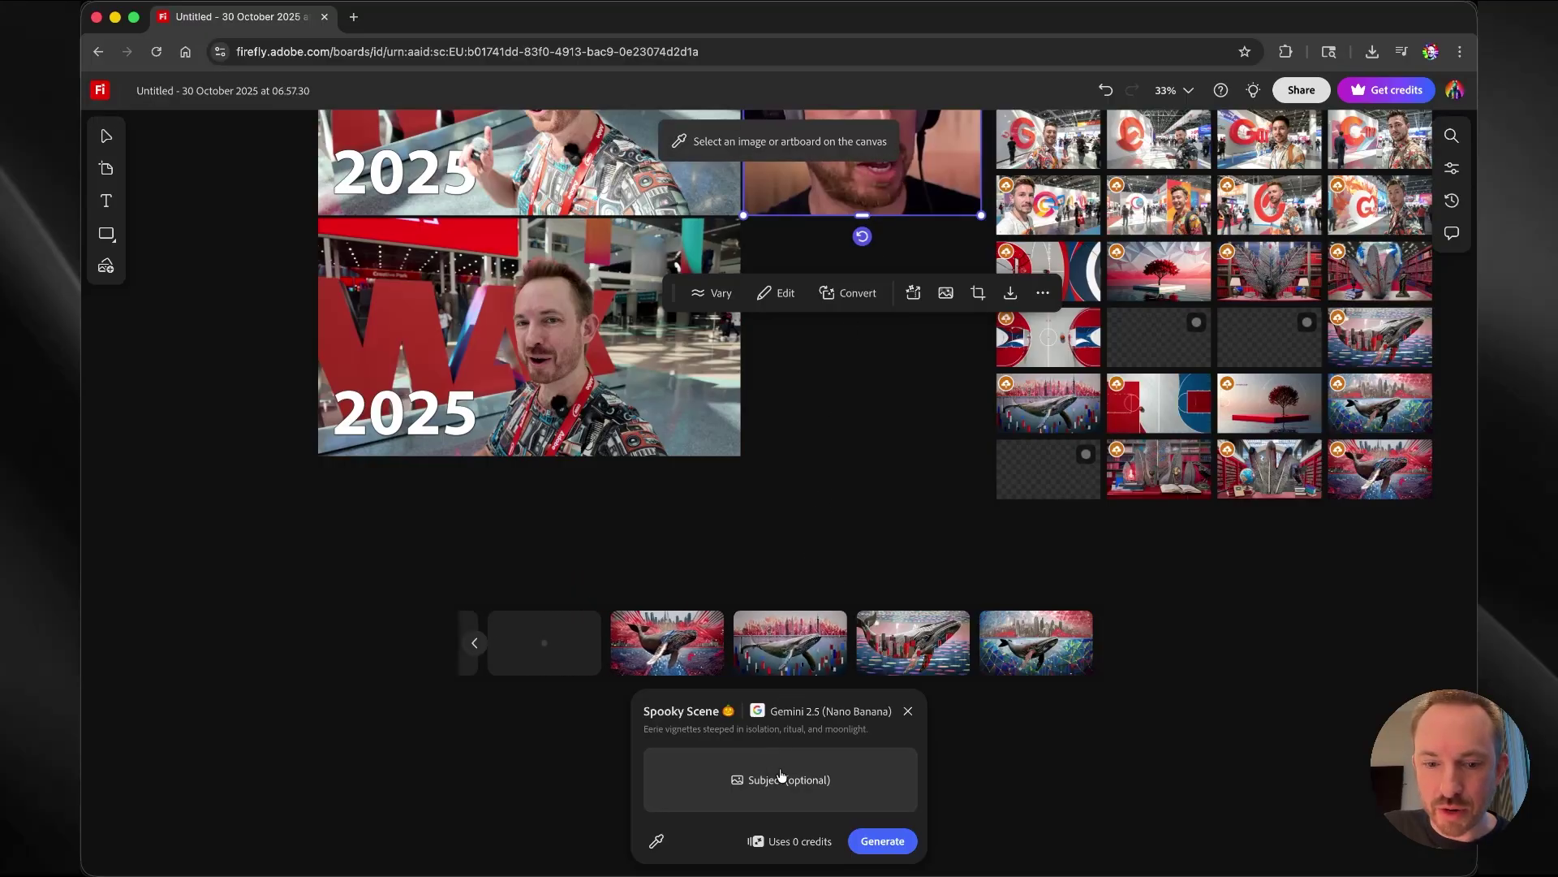
pyautogui.click(941, 159)
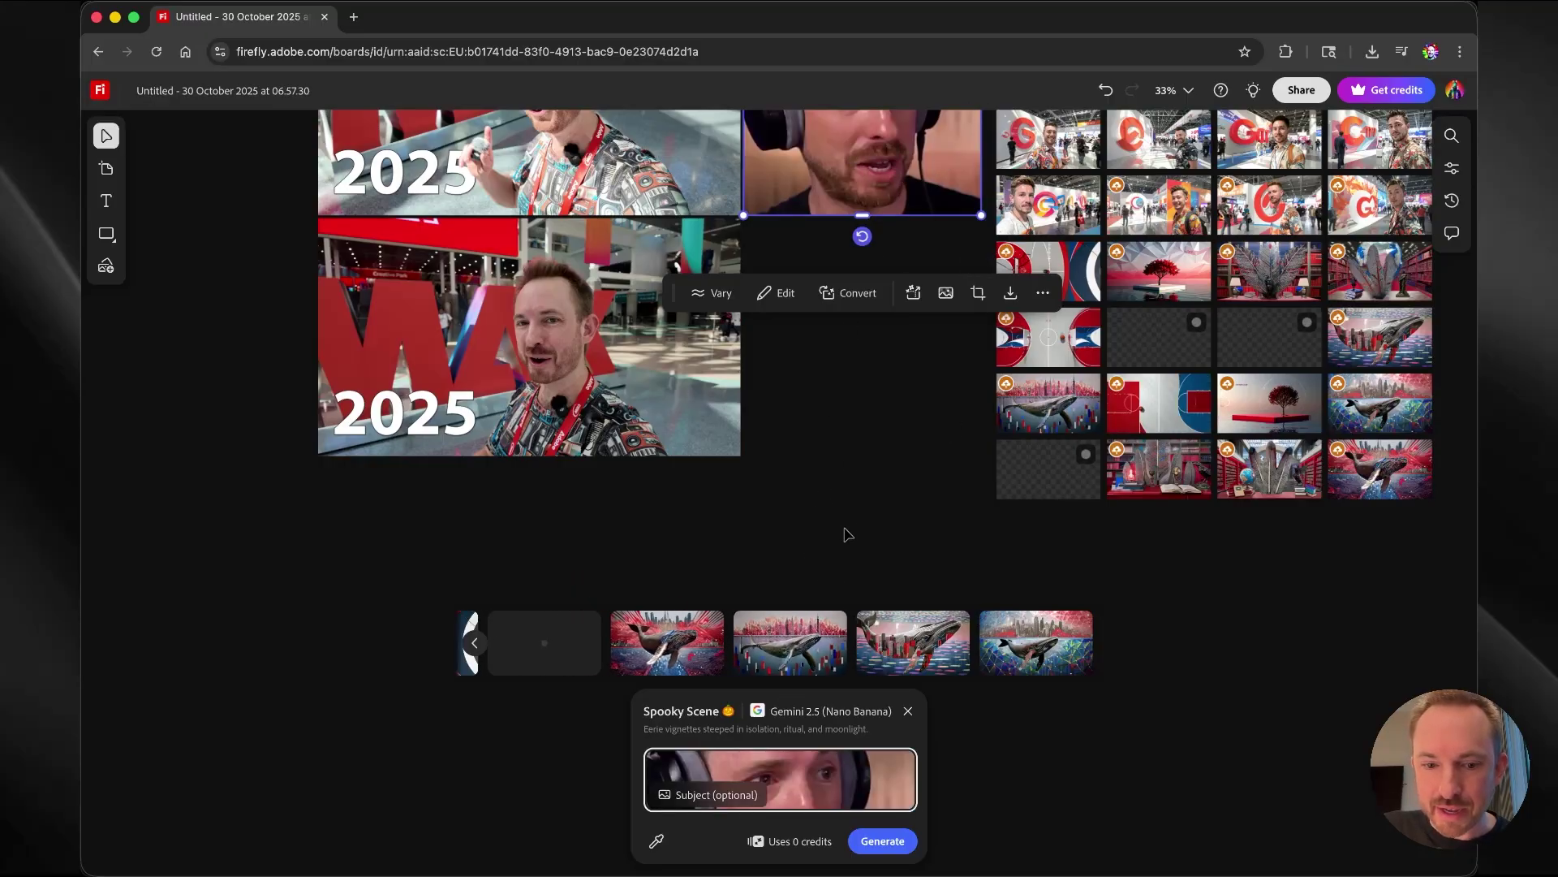
pyautogui.click(890, 839)
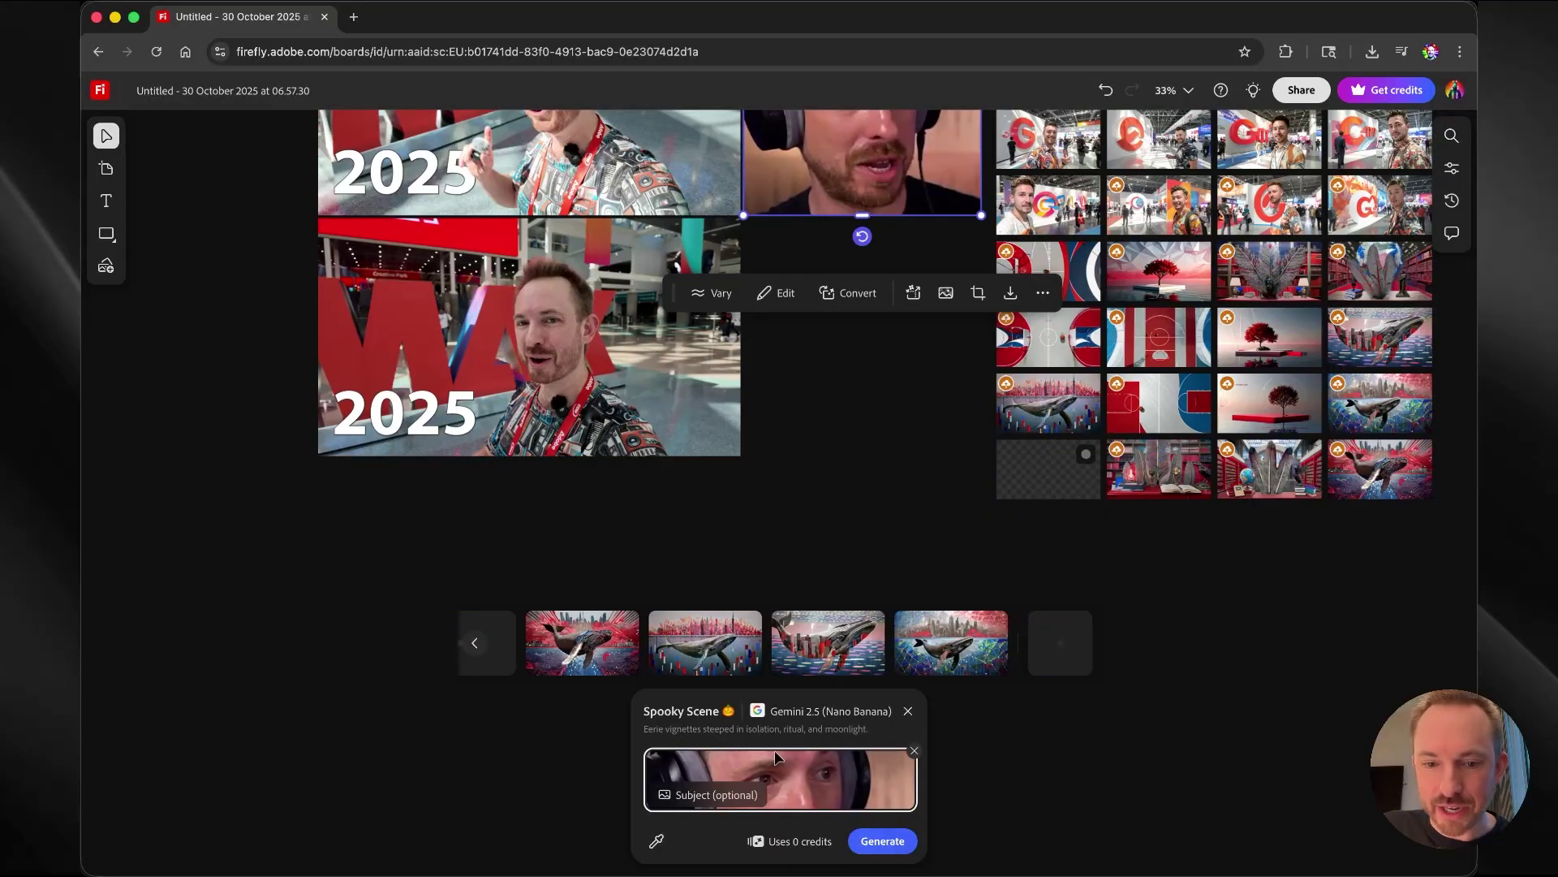
pyautogui.click(893, 847)
pyautogui.click(888, 844)
pyautogui.click(889, 845)
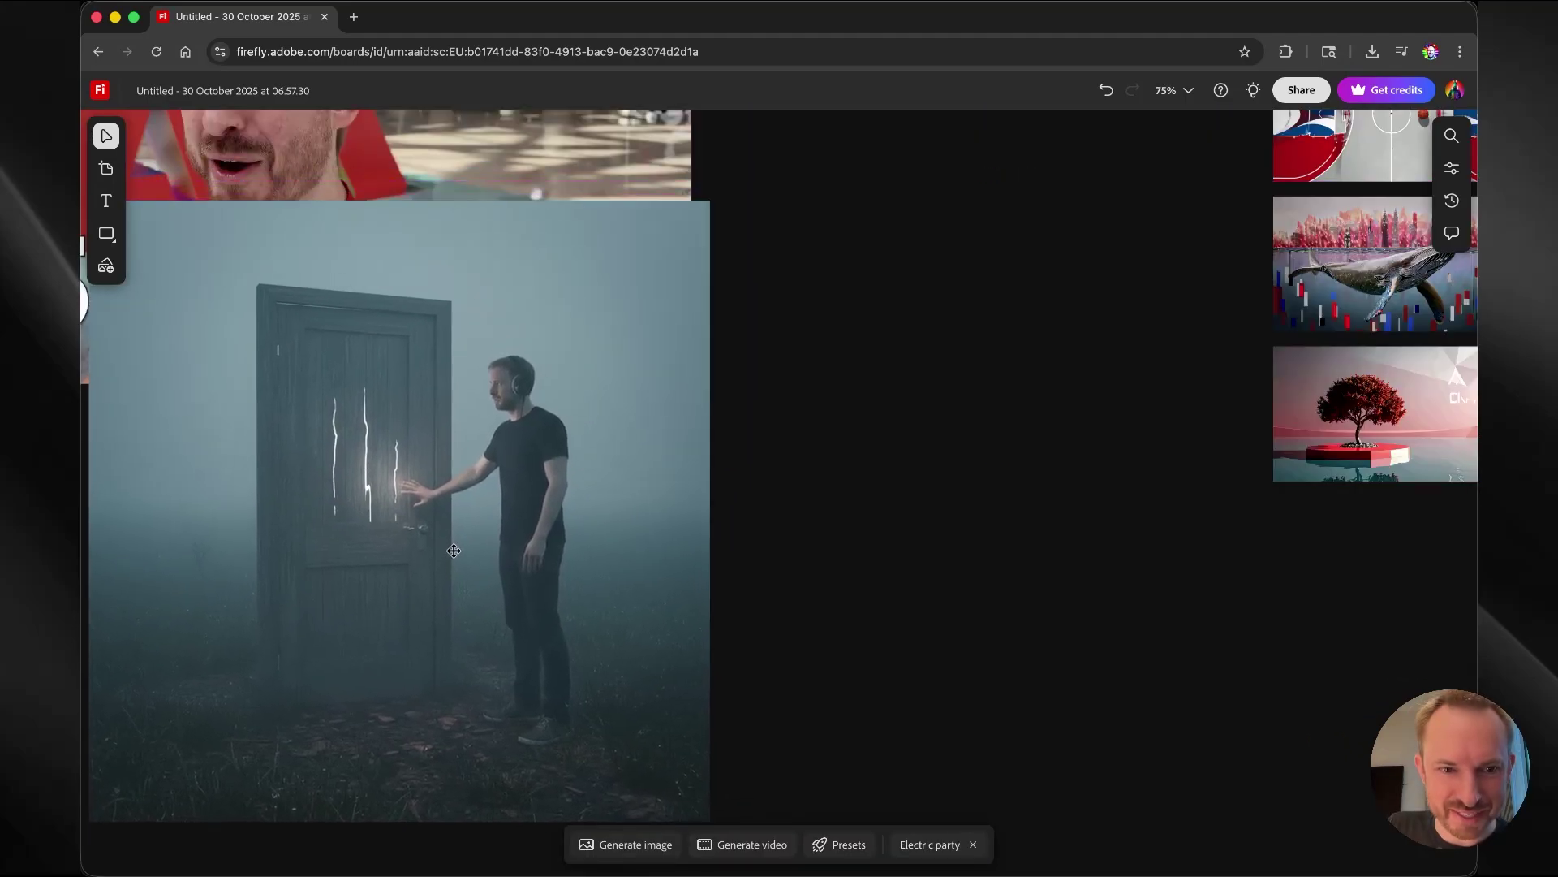
pyautogui.click(453, 551)
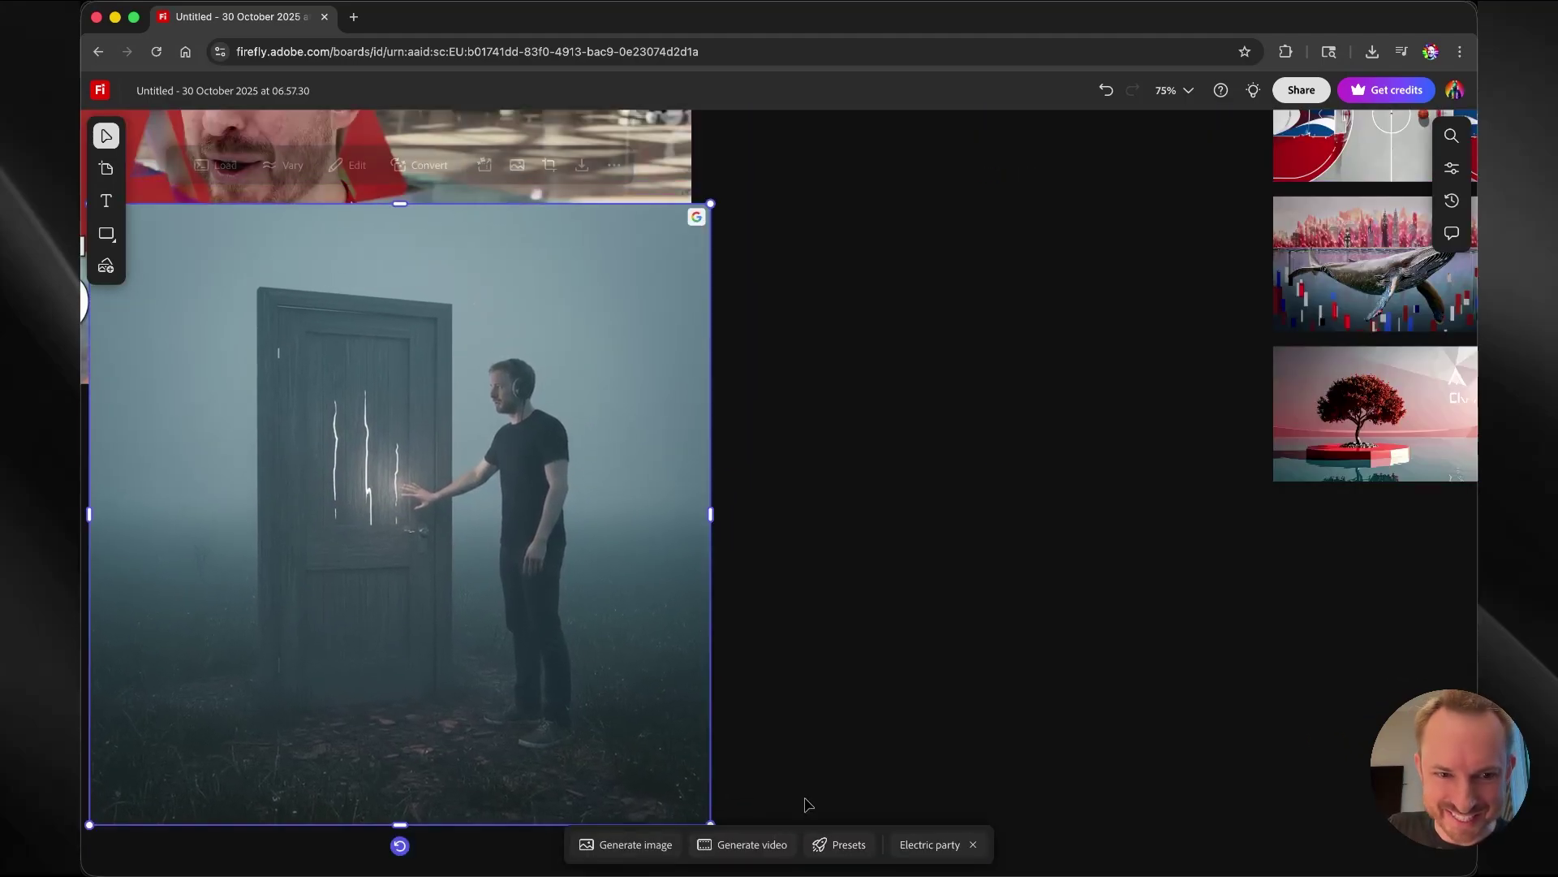
# - Place the candle basement, foggy water, jukebox diner, disco, pink glass-room and stool diner results on the board
pyautogui.click(941, 850)
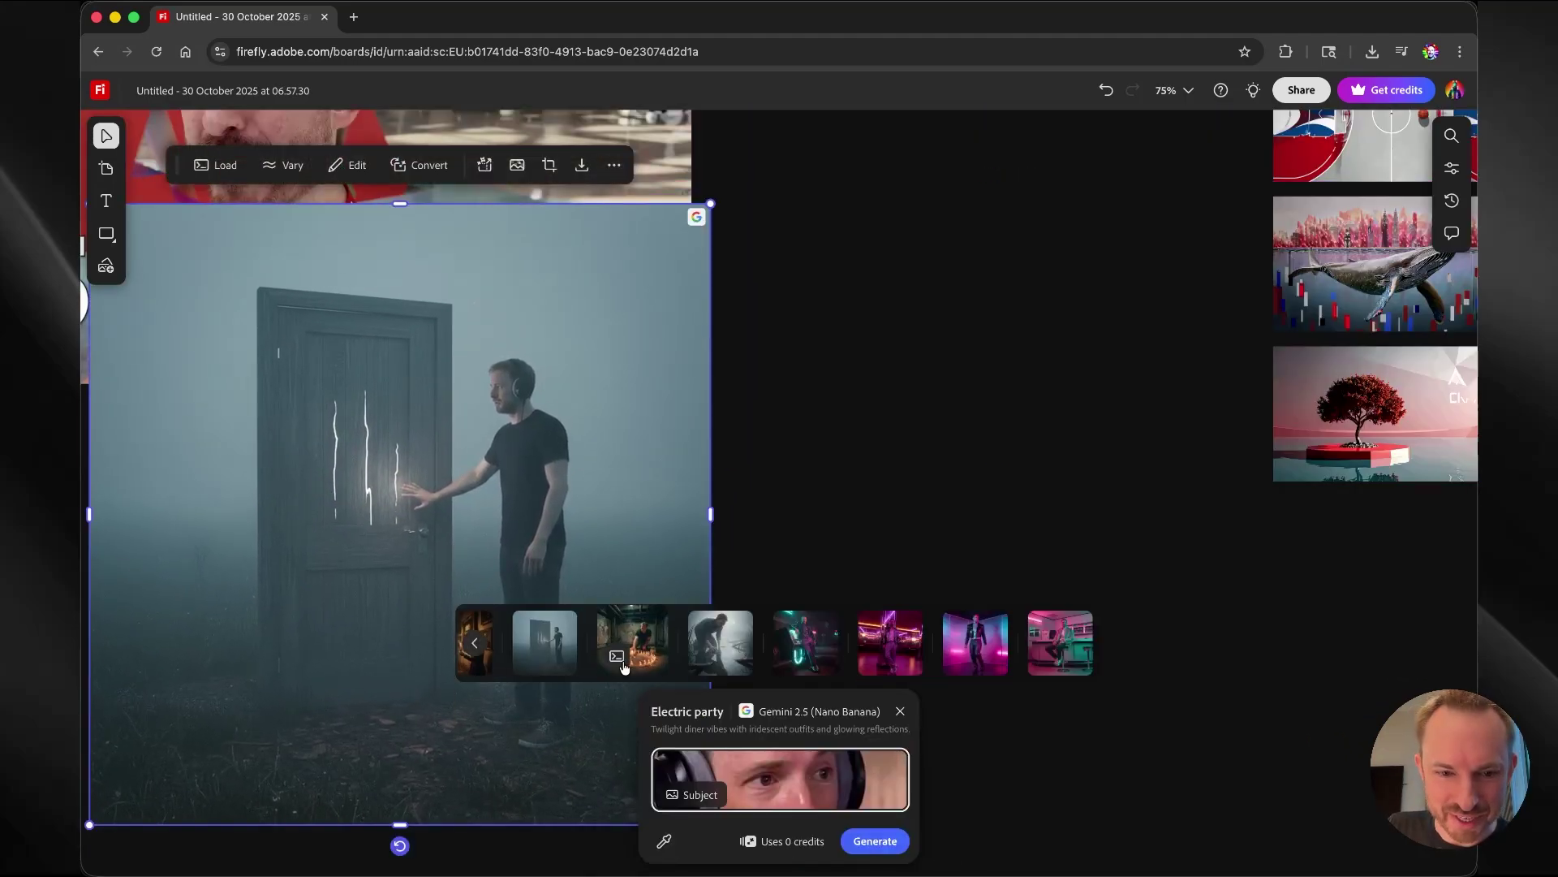
pyautogui.moveTo(621, 647)
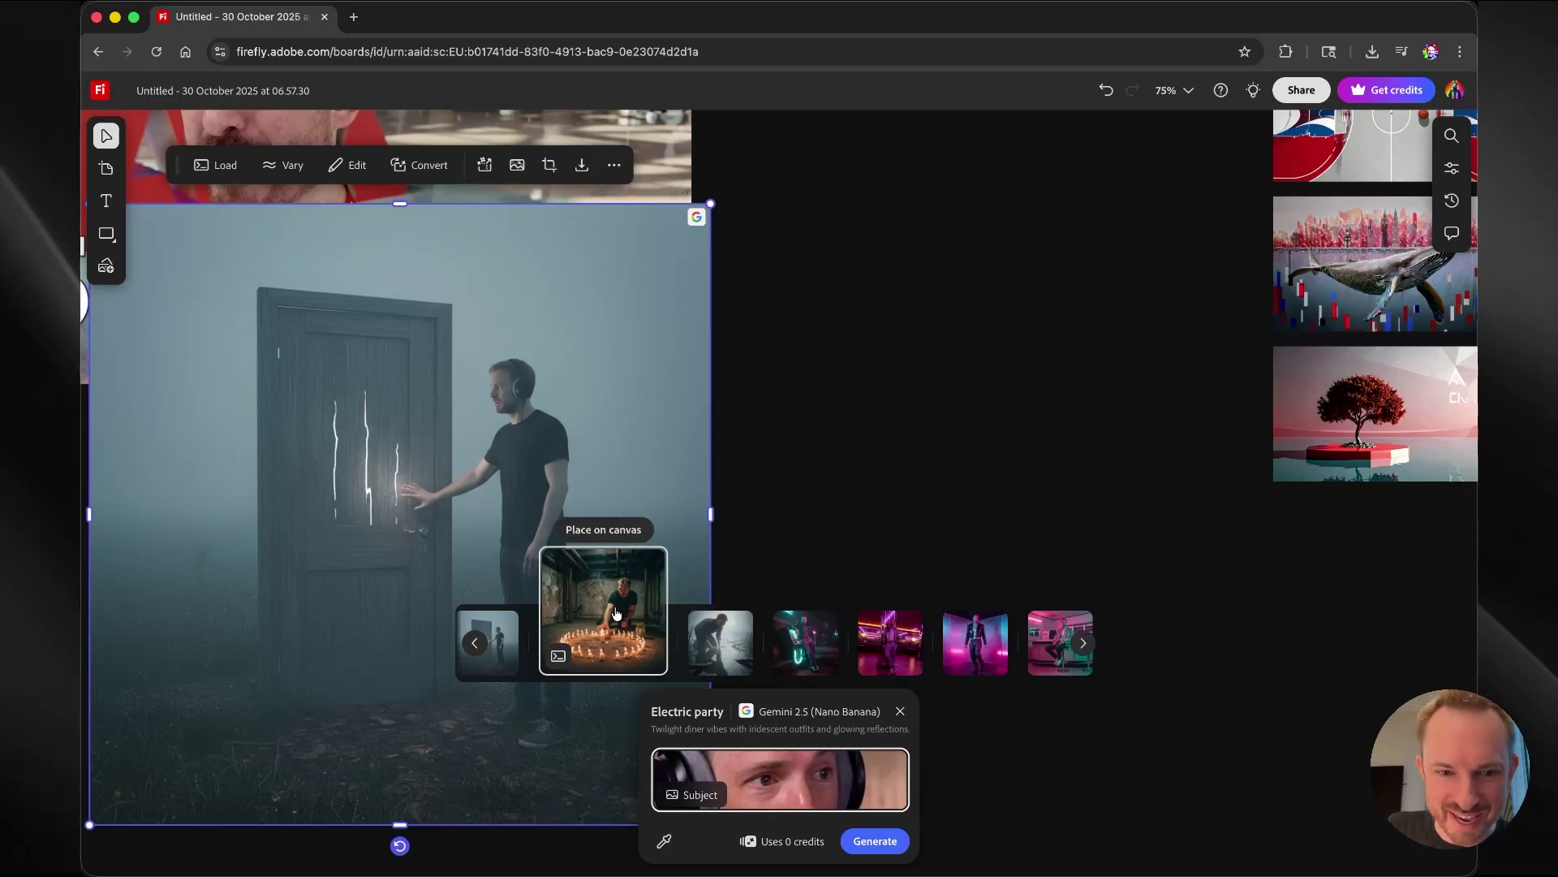
pyautogui.click(616, 614)
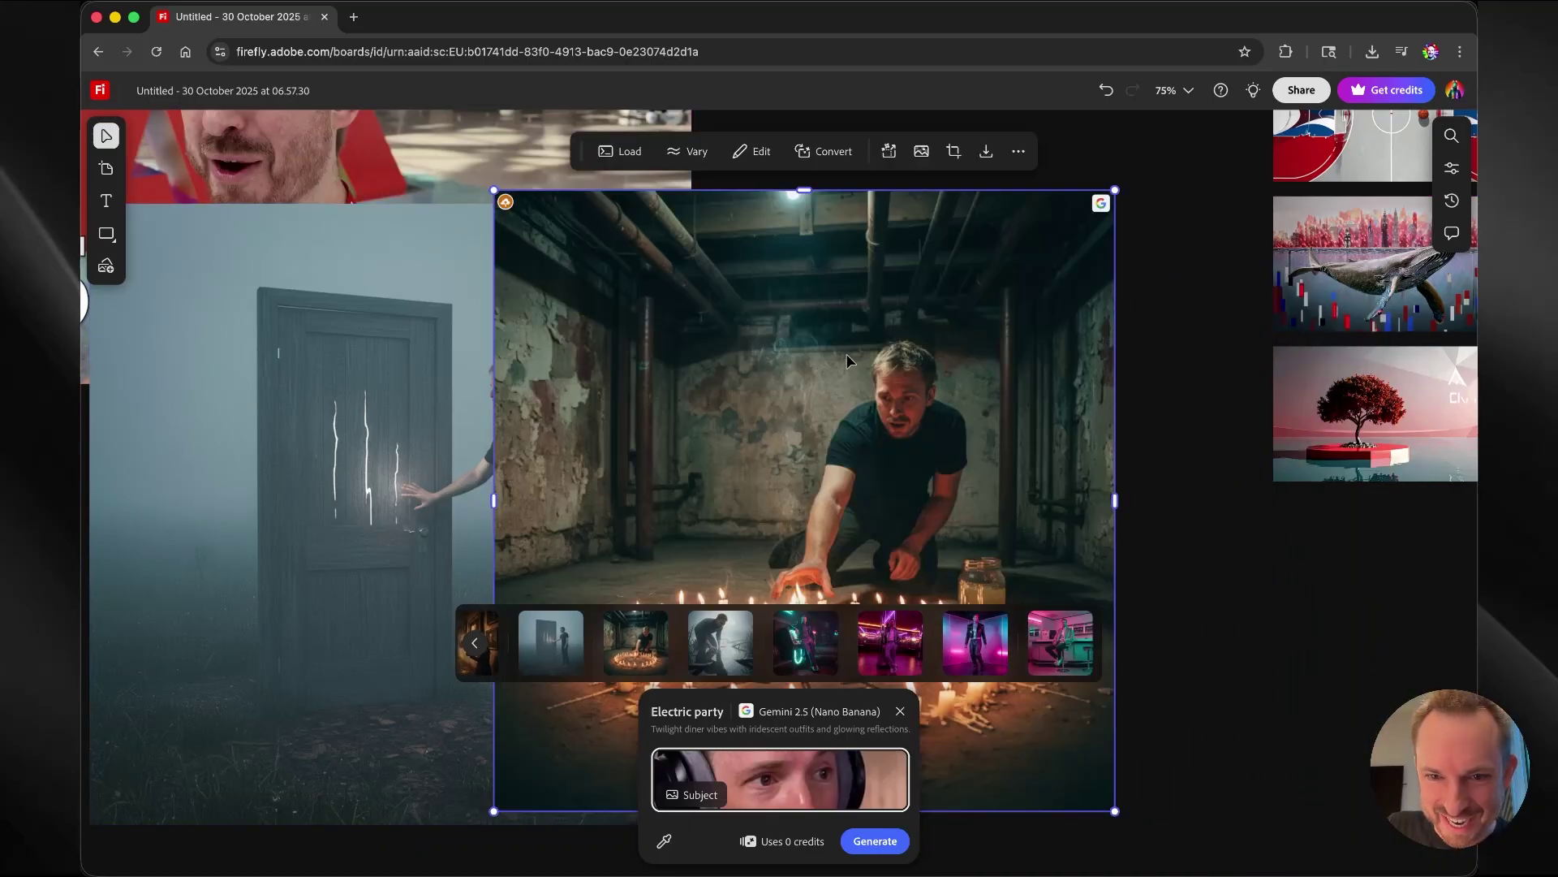
pyautogui.moveTo(903, 481); pyautogui.dragTo(780, 341)
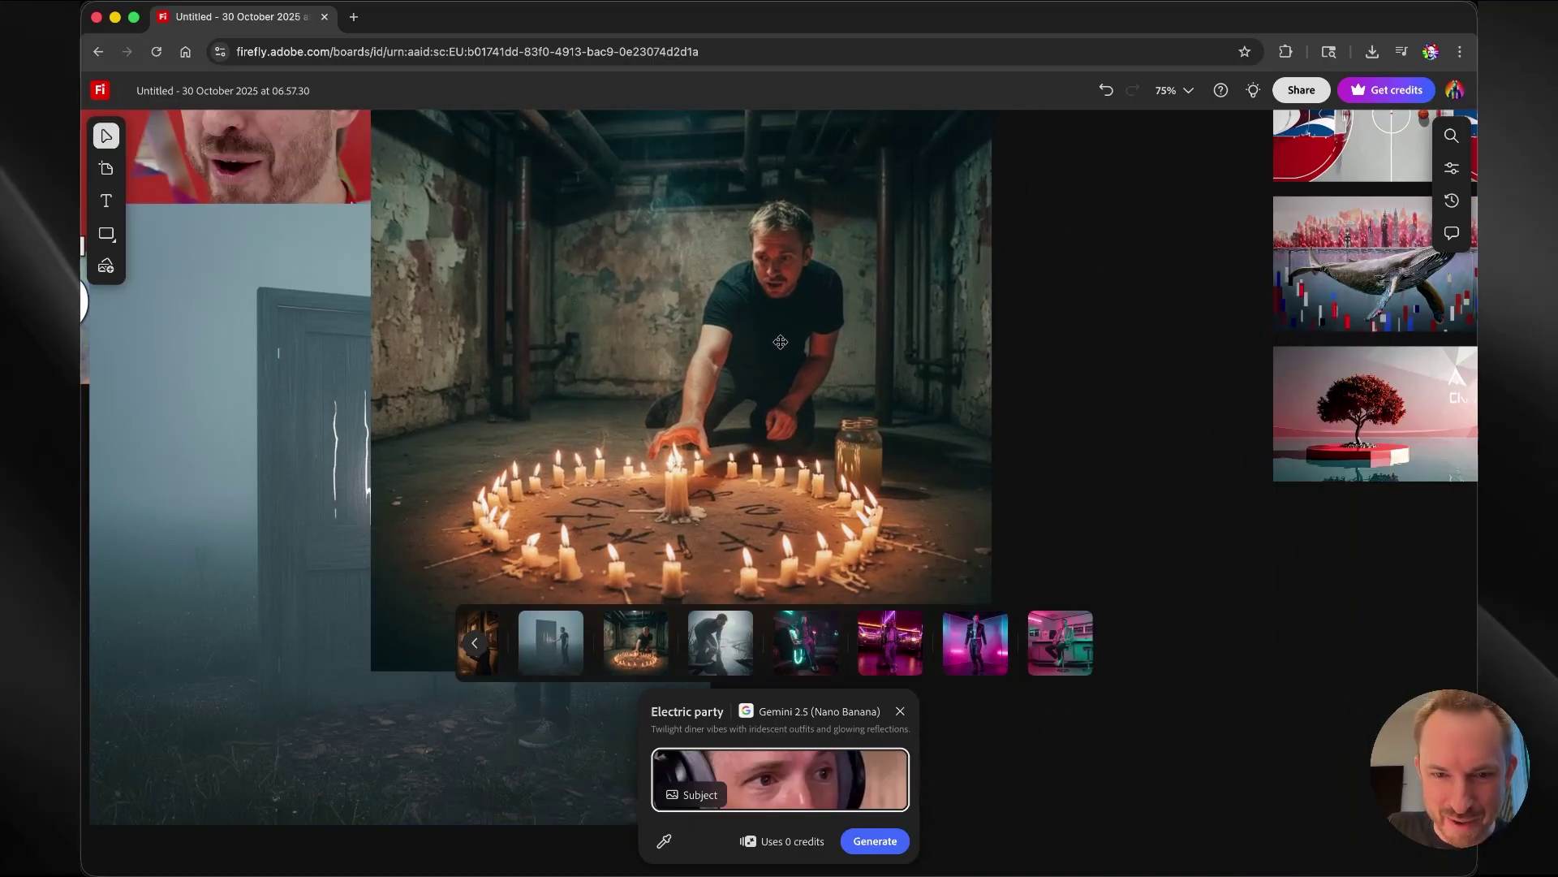
pyautogui.click(689, 595)
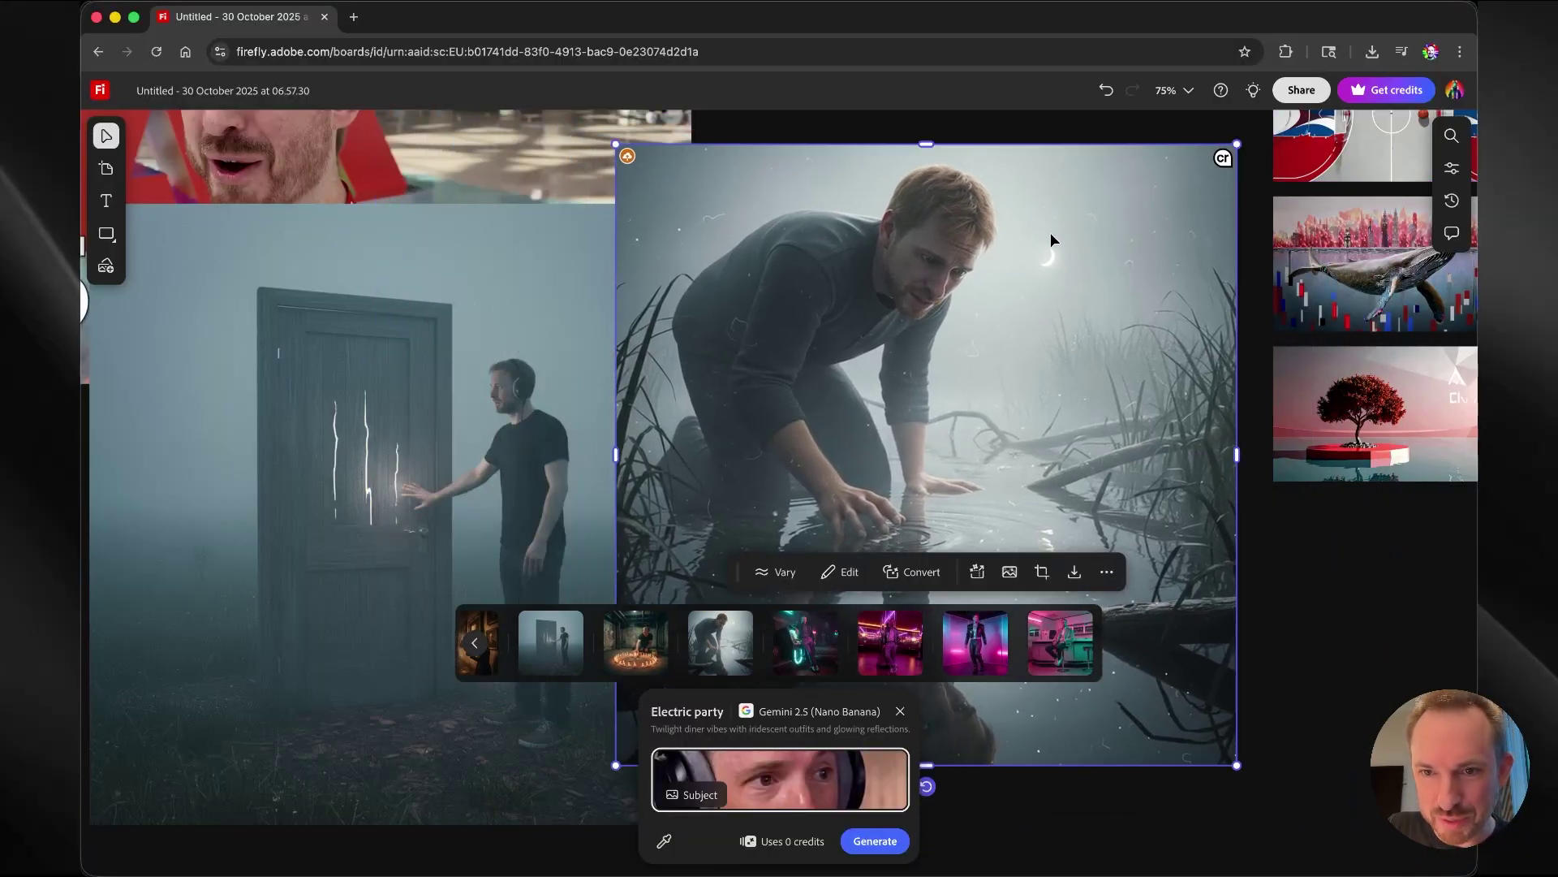
pyautogui.moveTo(755, 645)
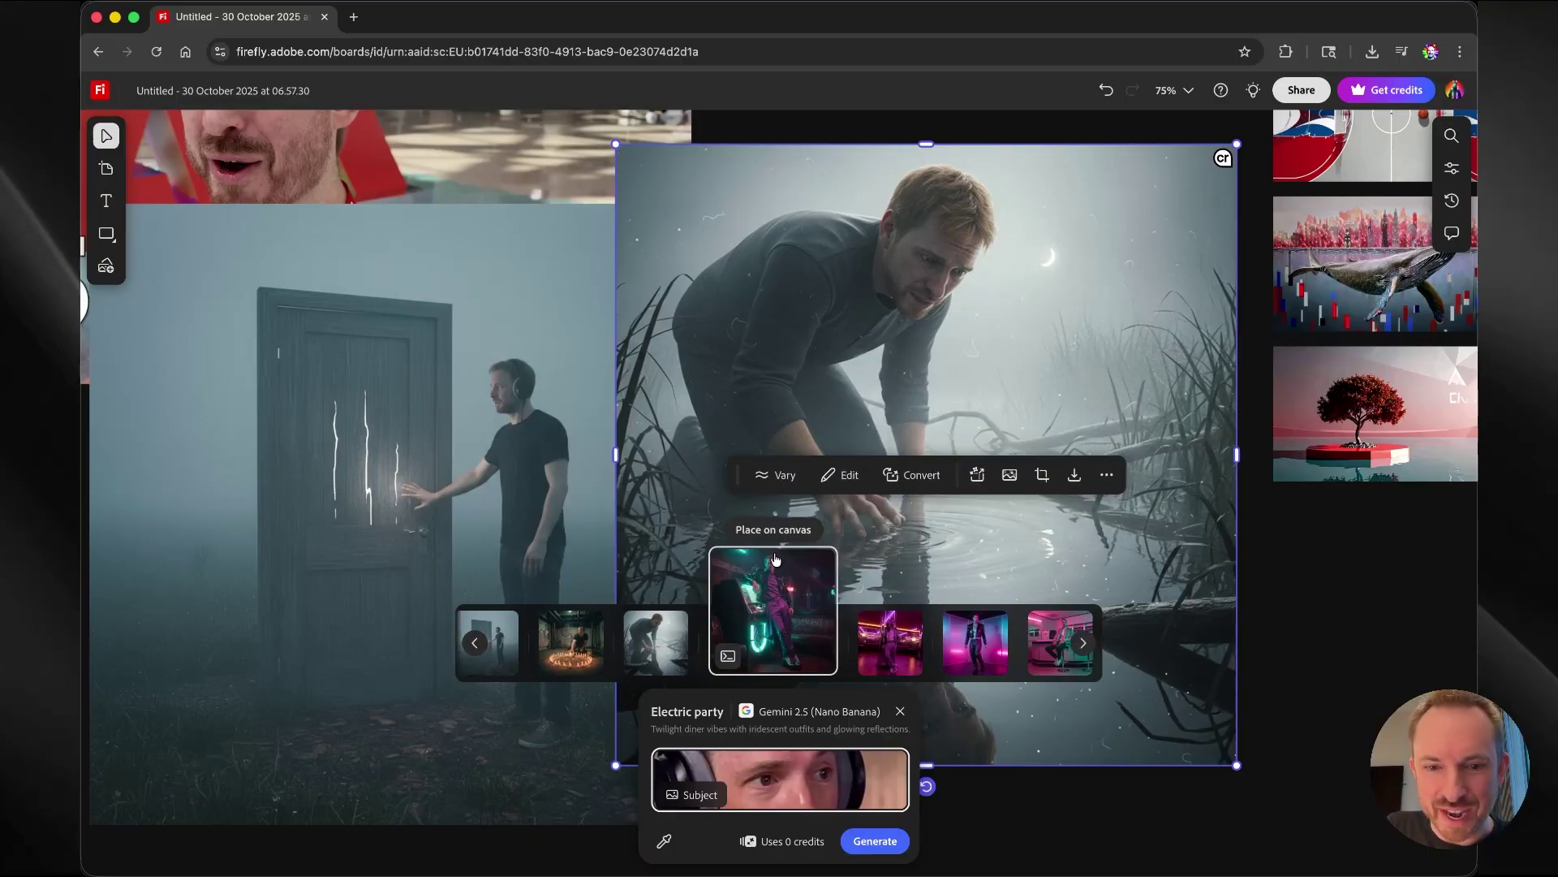
pyautogui.click(775, 558)
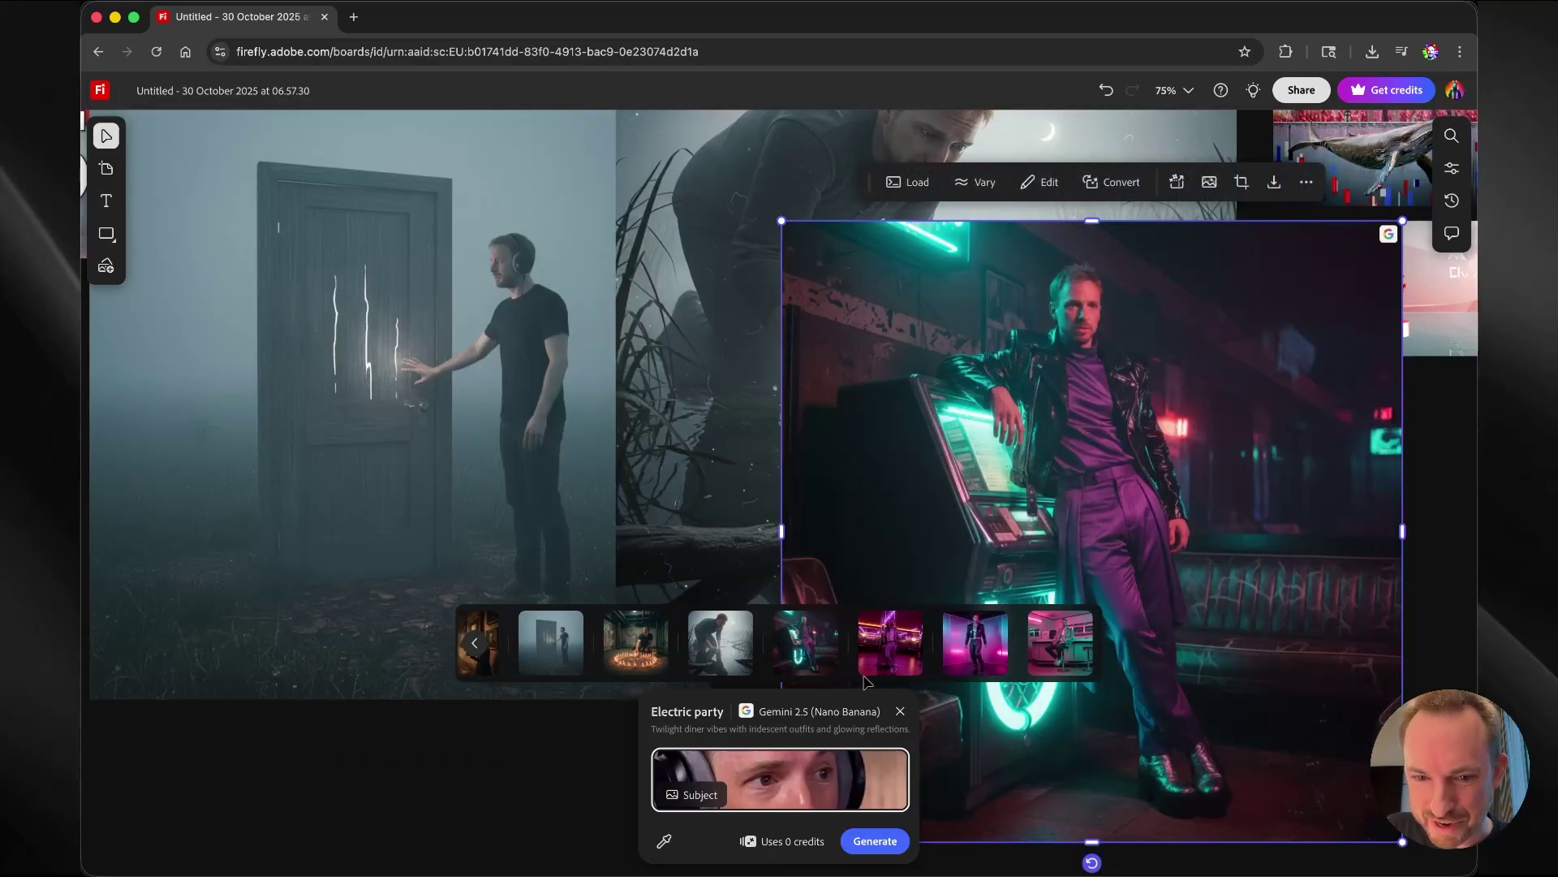
pyautogui.click(889, 643)
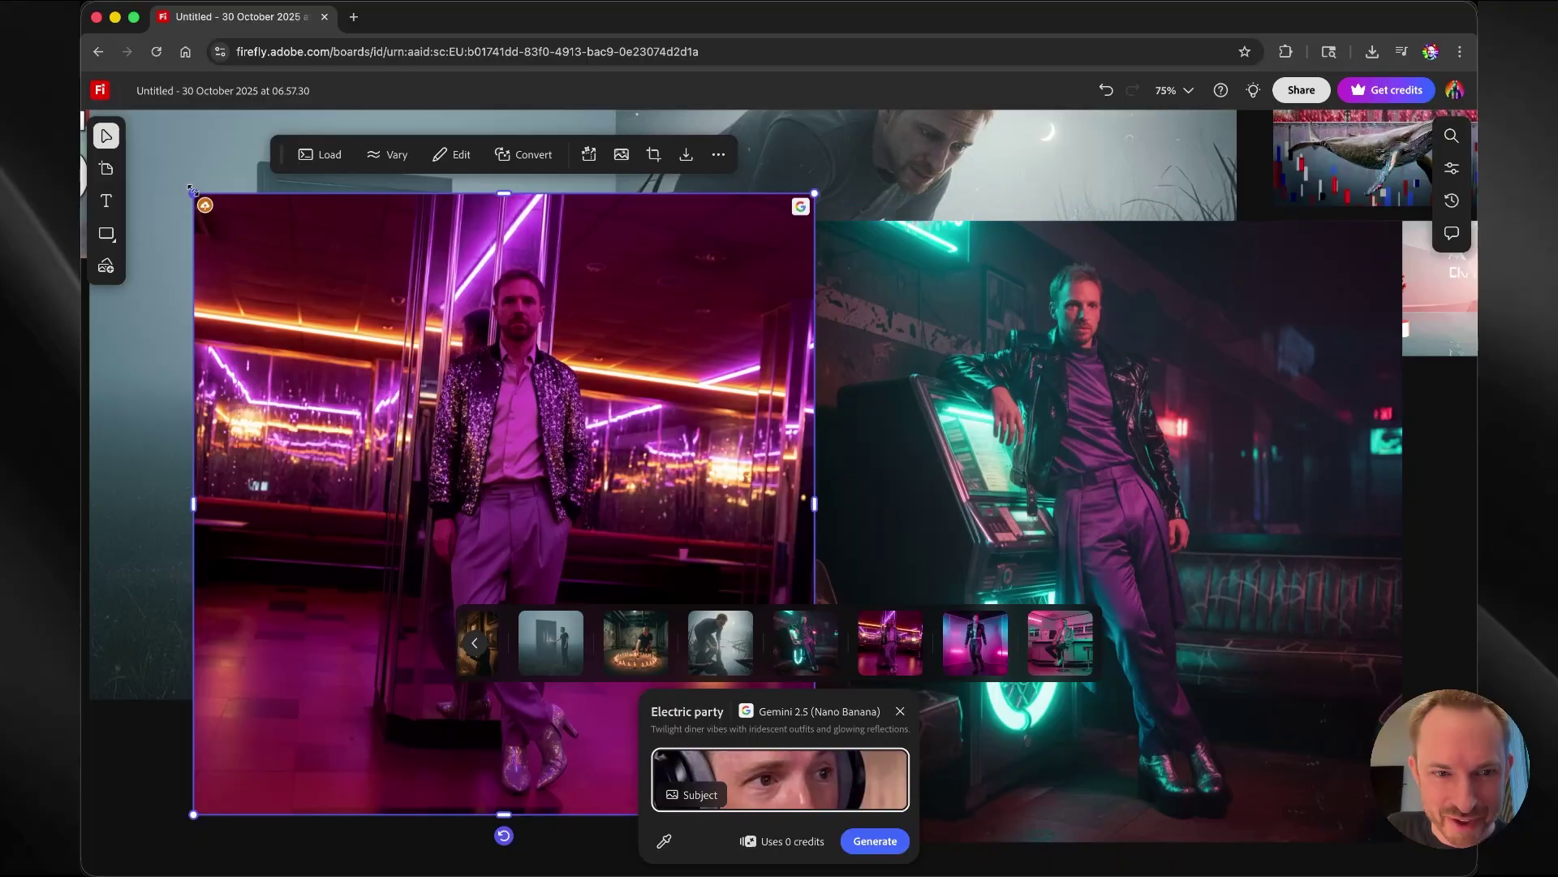
pyautogui.click(976, 653)
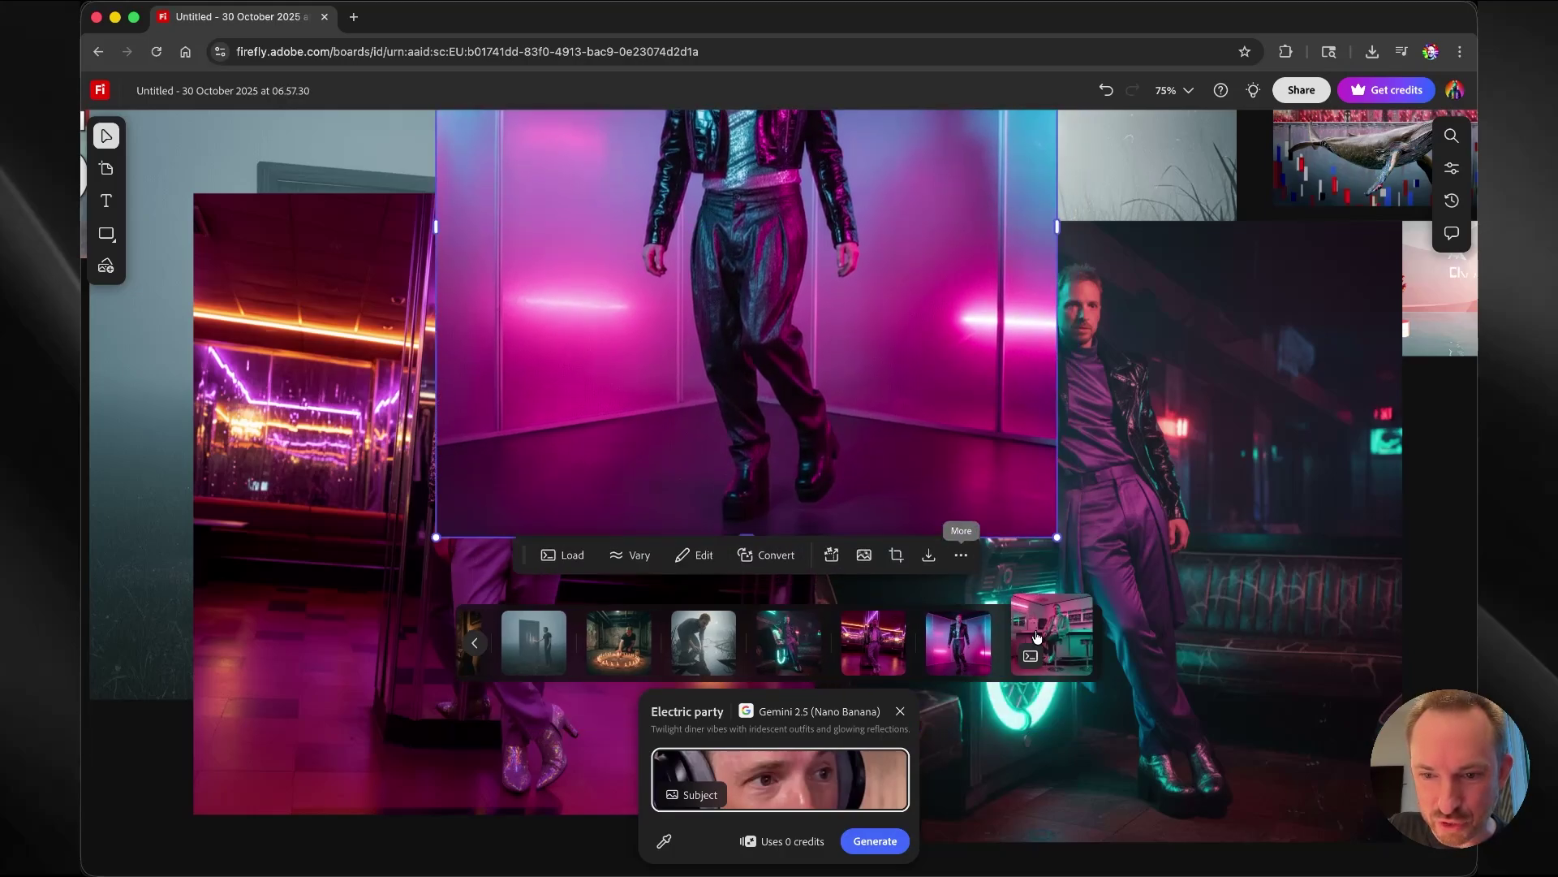
pyautogui.click(1060, 642)
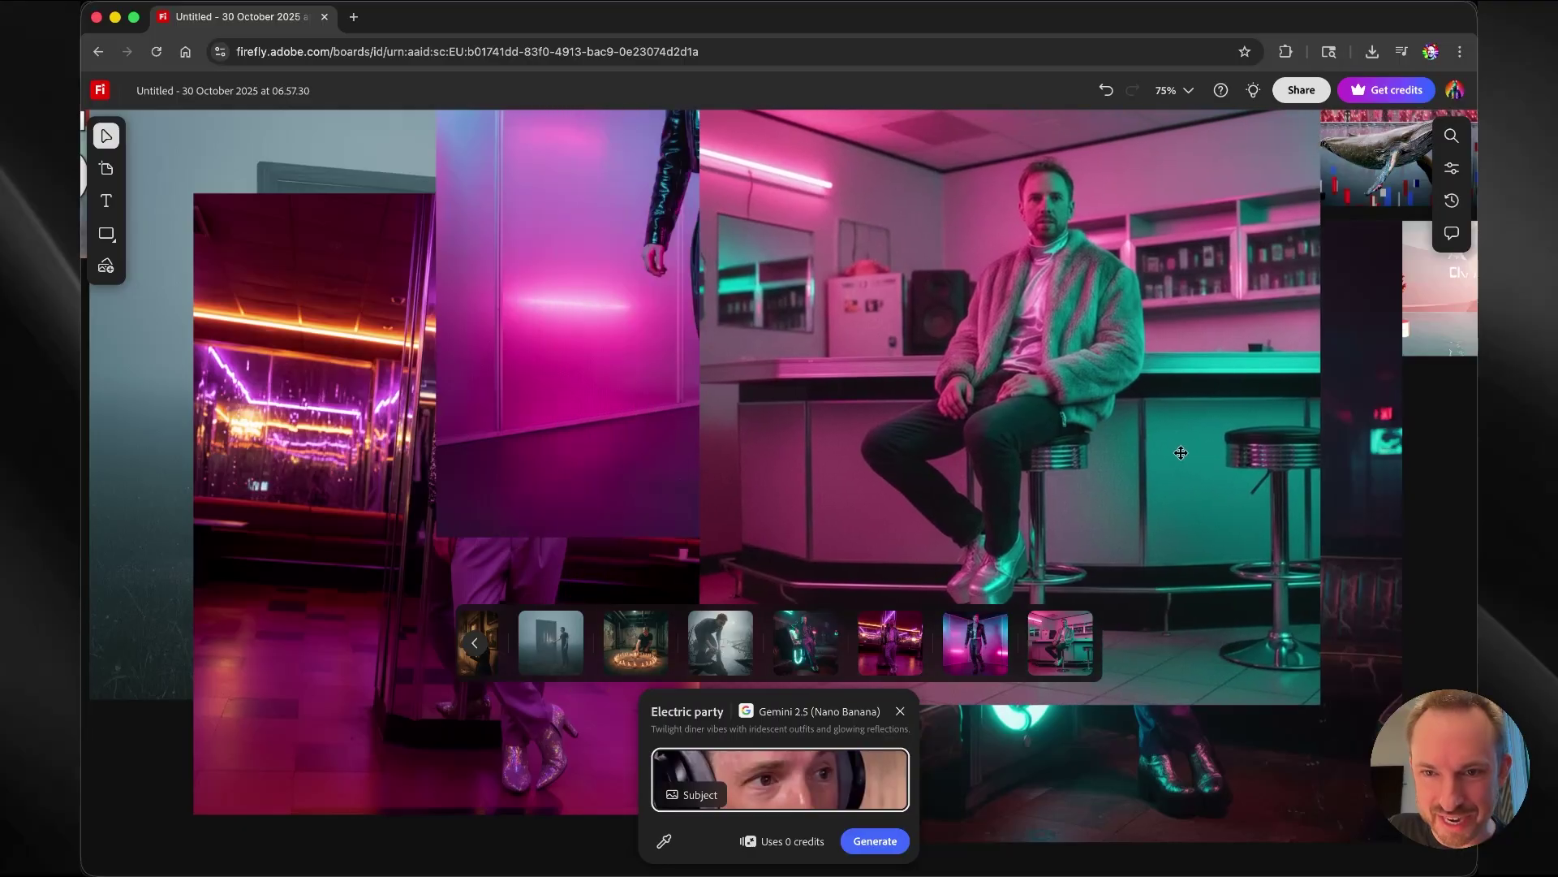
pyautogui.click(861, 846)
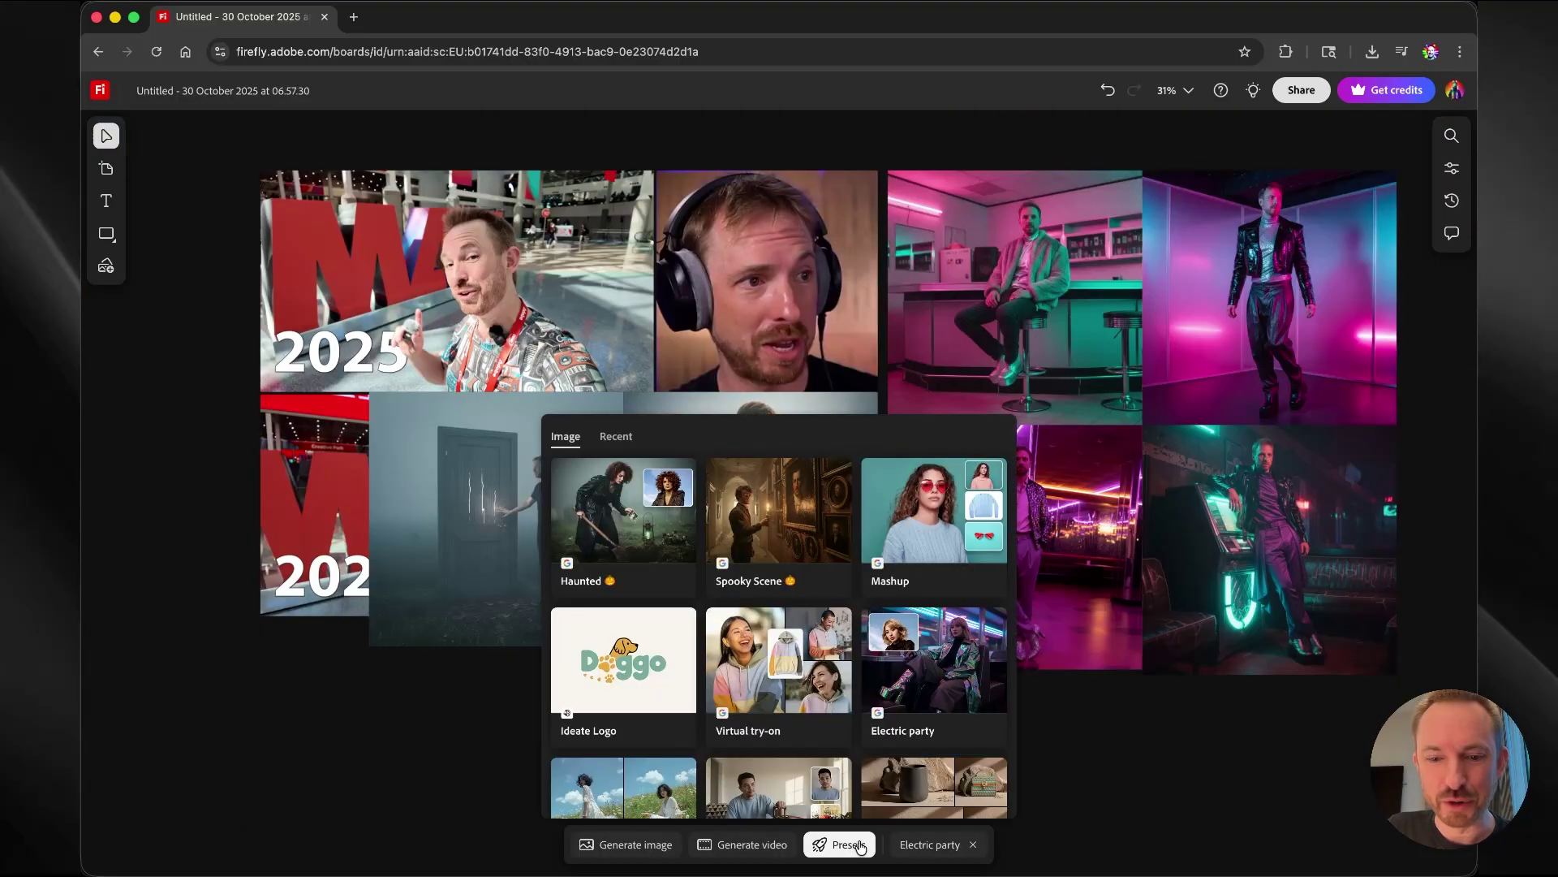
# - Generate Ideate Logo designs of the presenter's name styled after the pink neon portrait and place one on the board
pyautogui.click(622, 670)
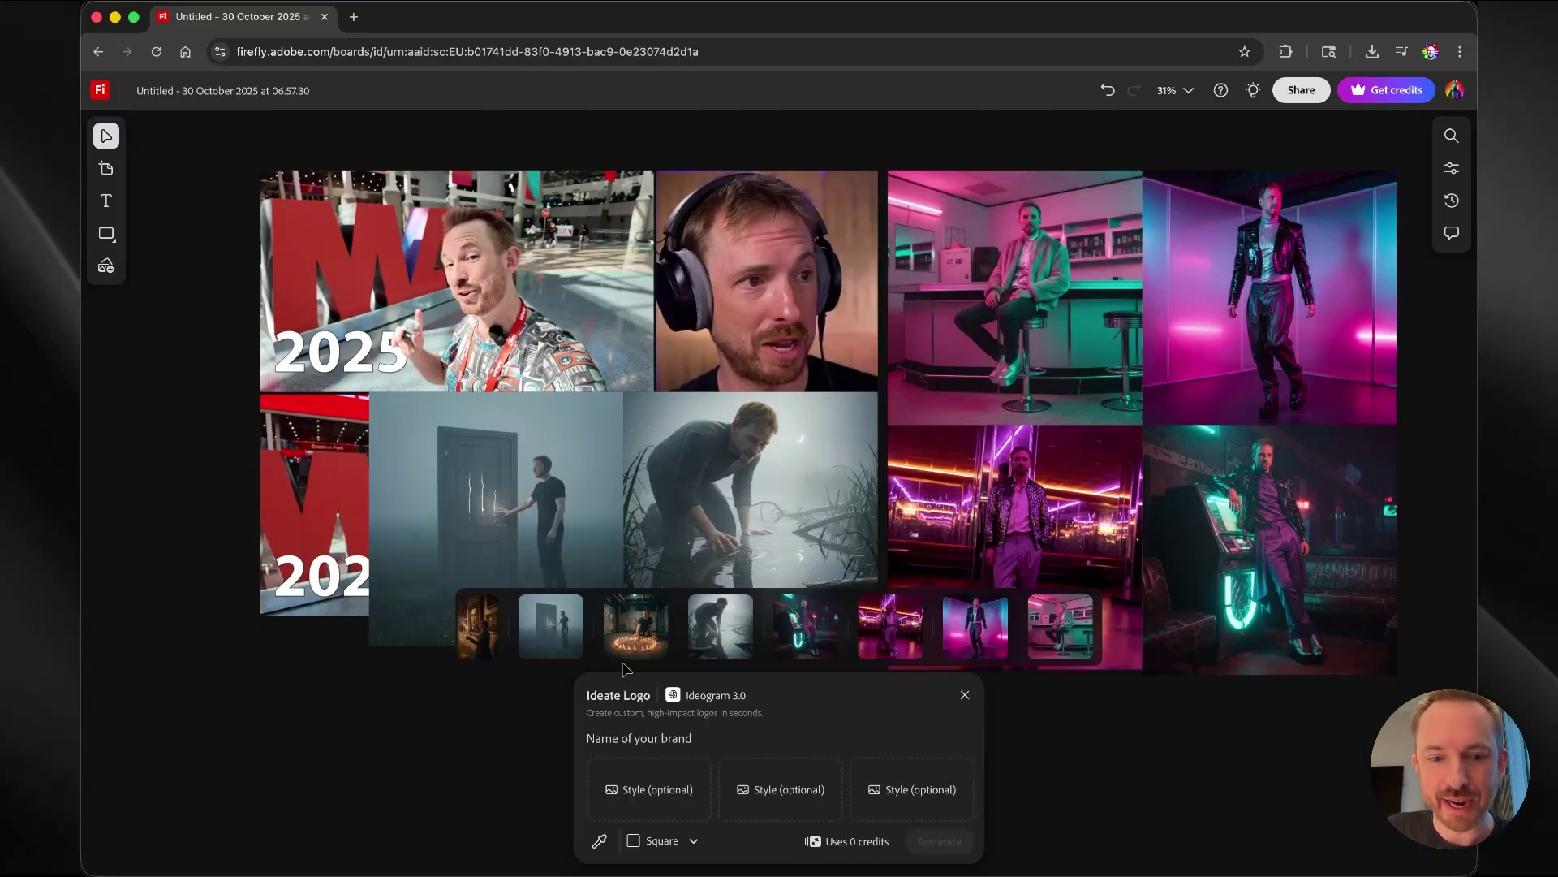
pyautogui.click(658, 789)
pyautogui.click(1294, 260)
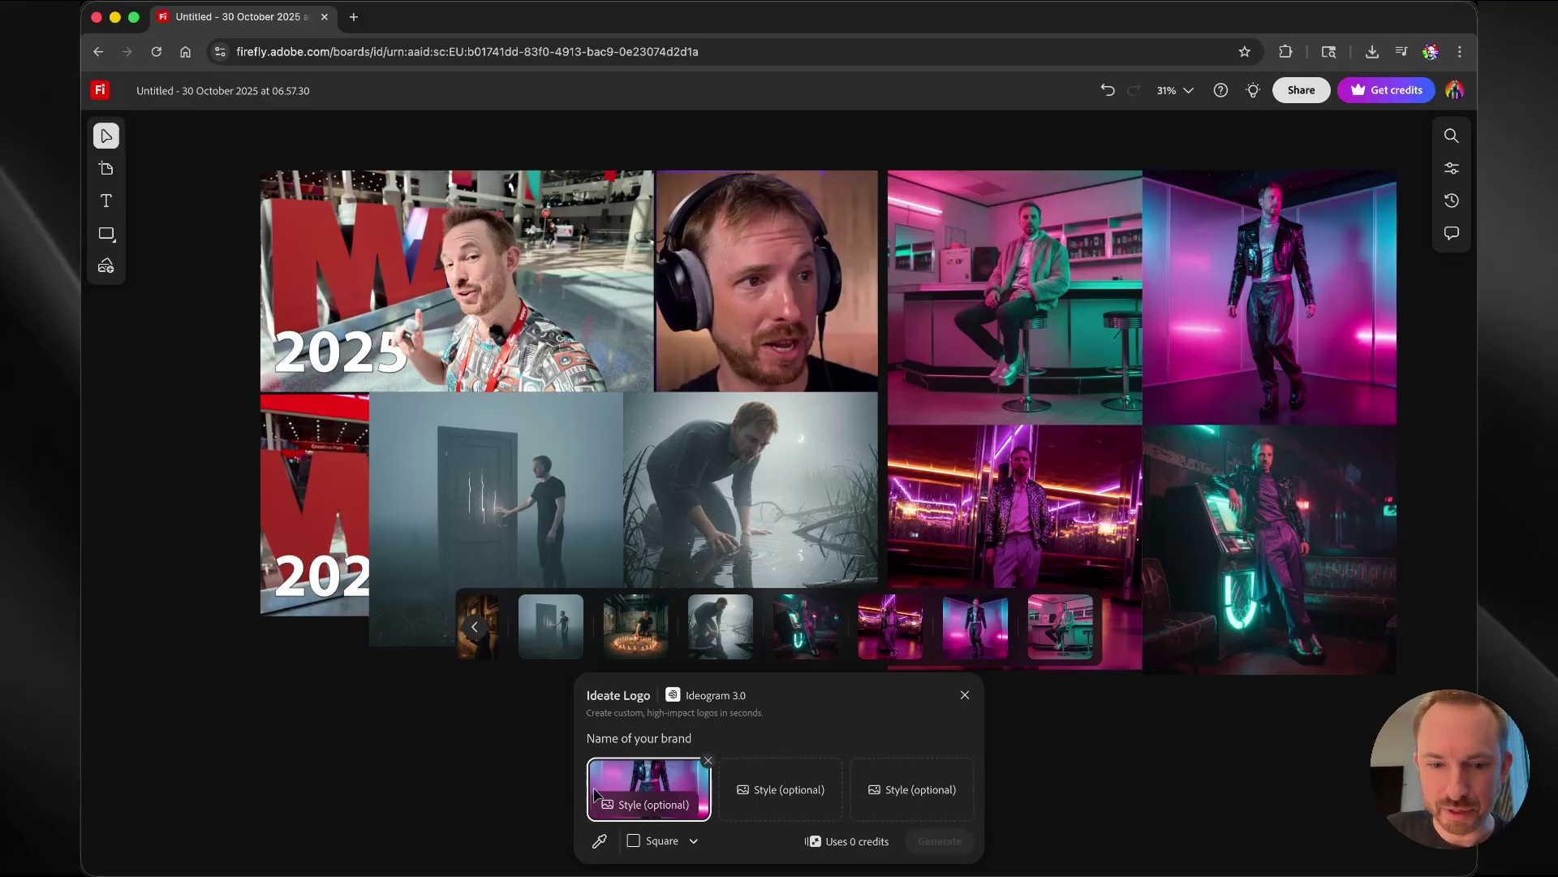
pyautogui.write('Mike Russell')
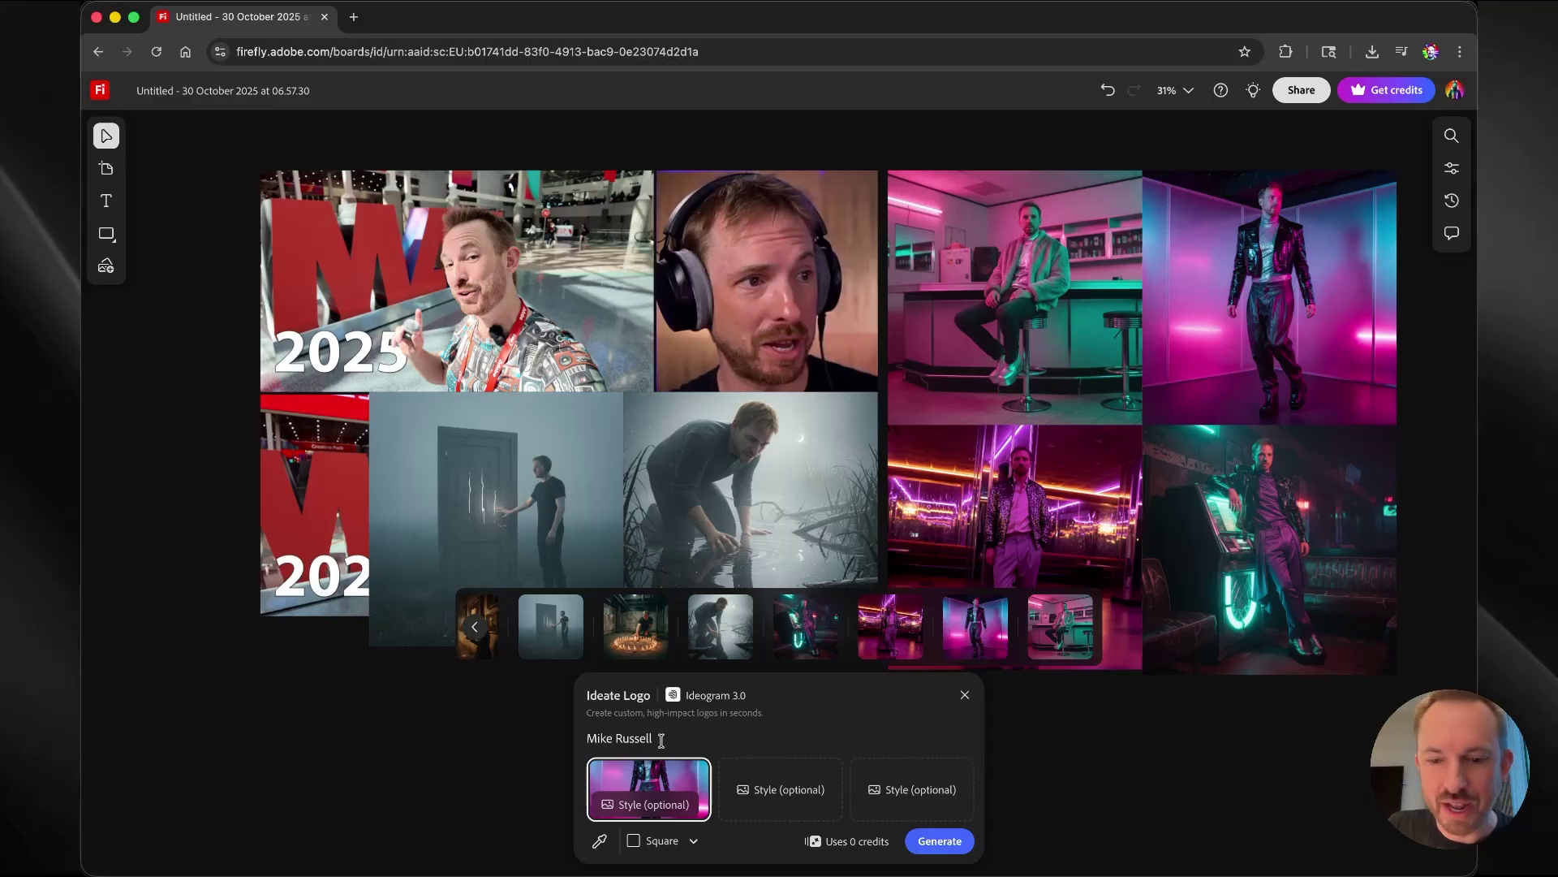
pyautogui.click(939, 841)
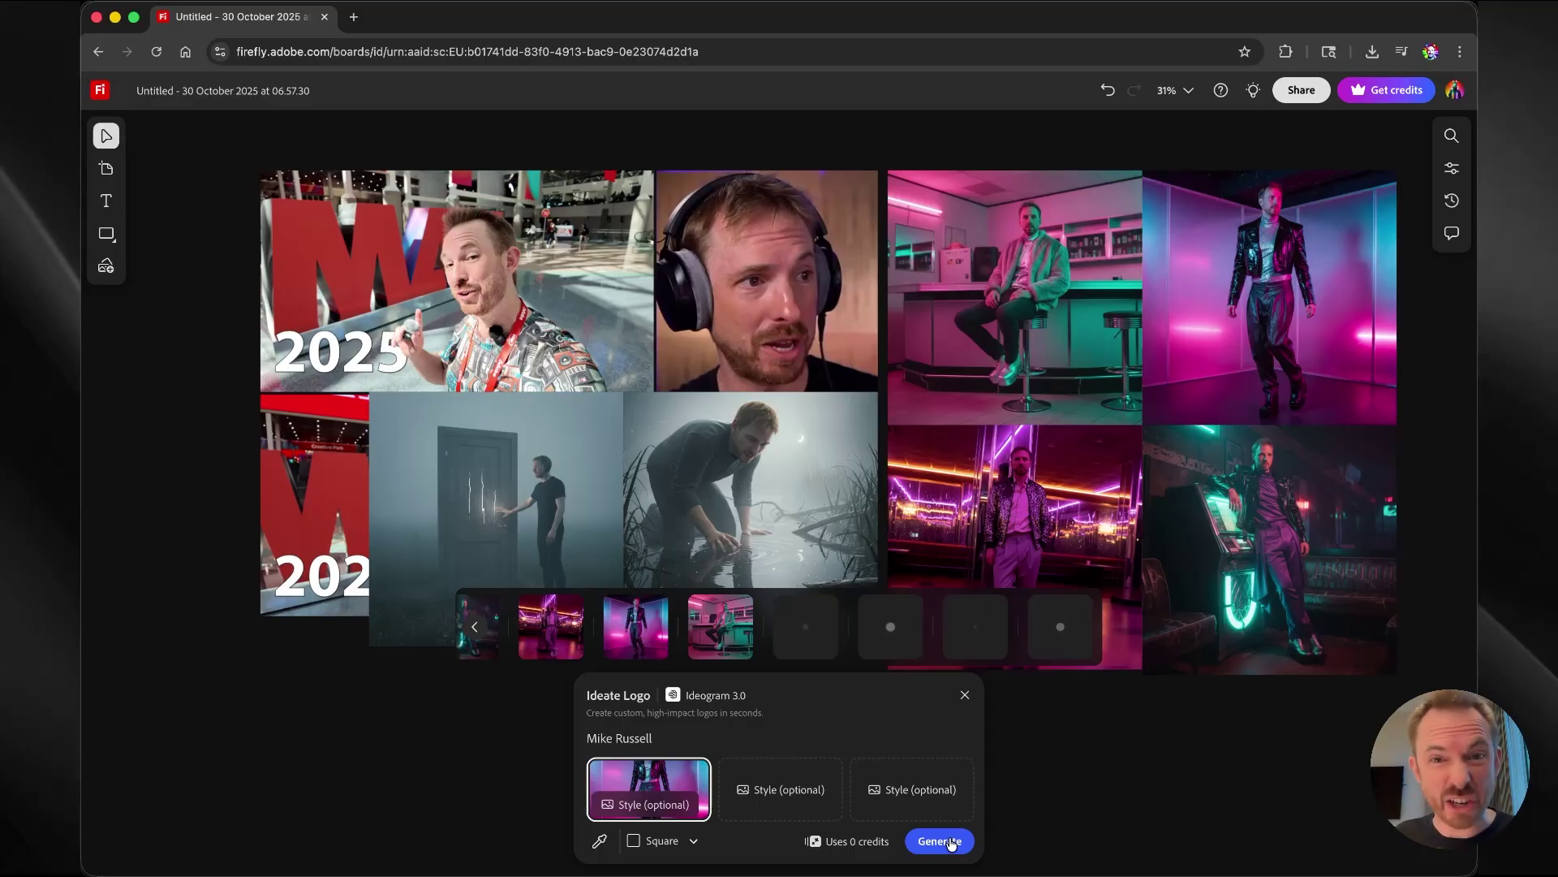
pyautogui.click(1032, 284)
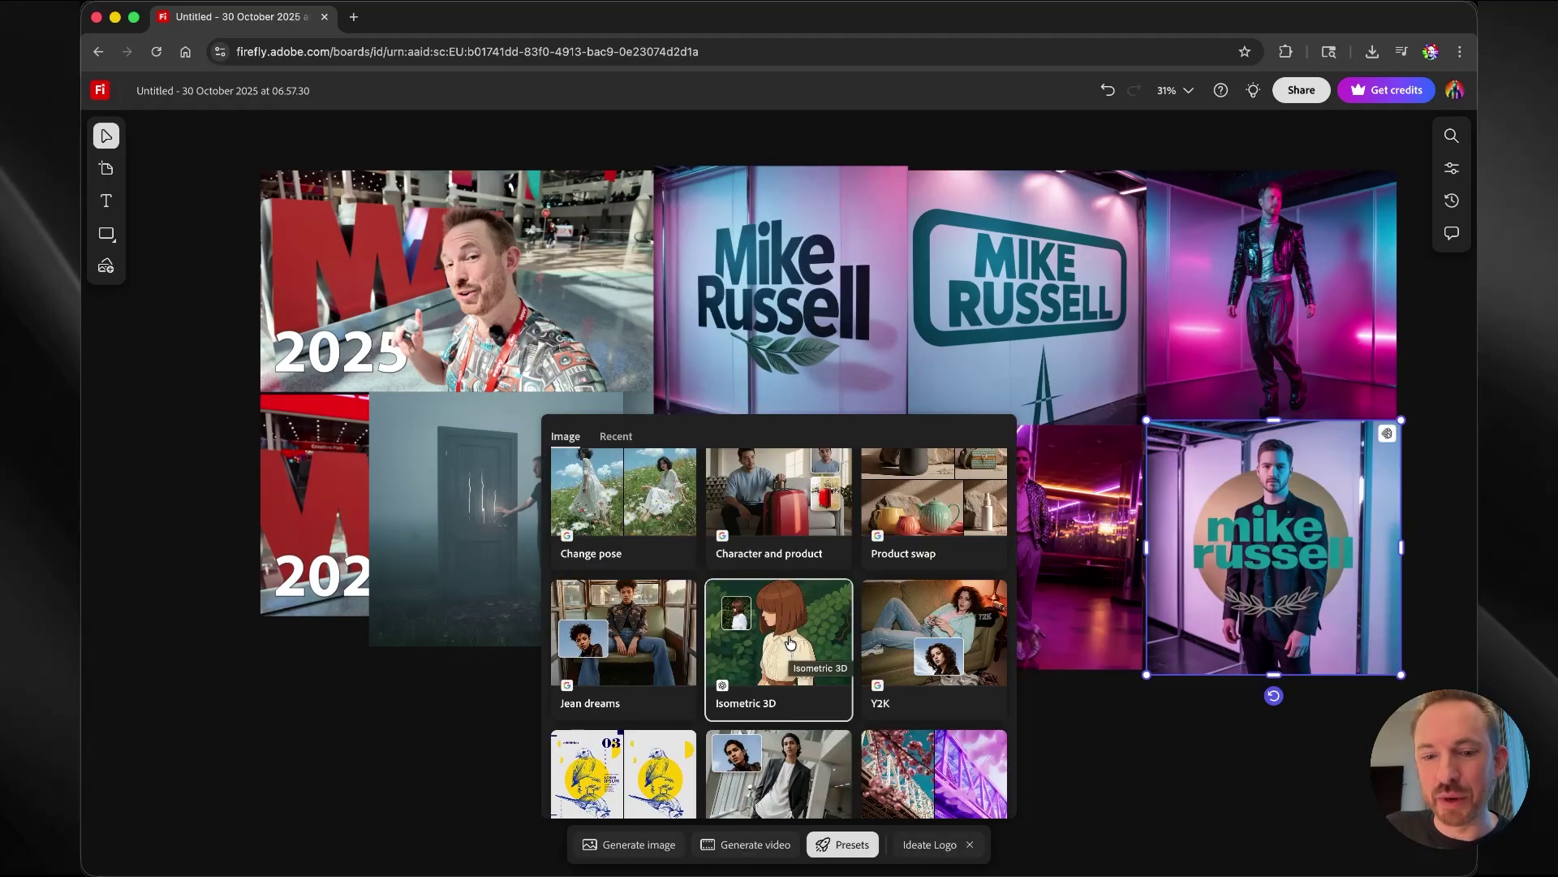
# - Generate Isometric 3D versions of the pink leather-jacket image and place four results across the board's upper half
pyautogui.click(790, 642)
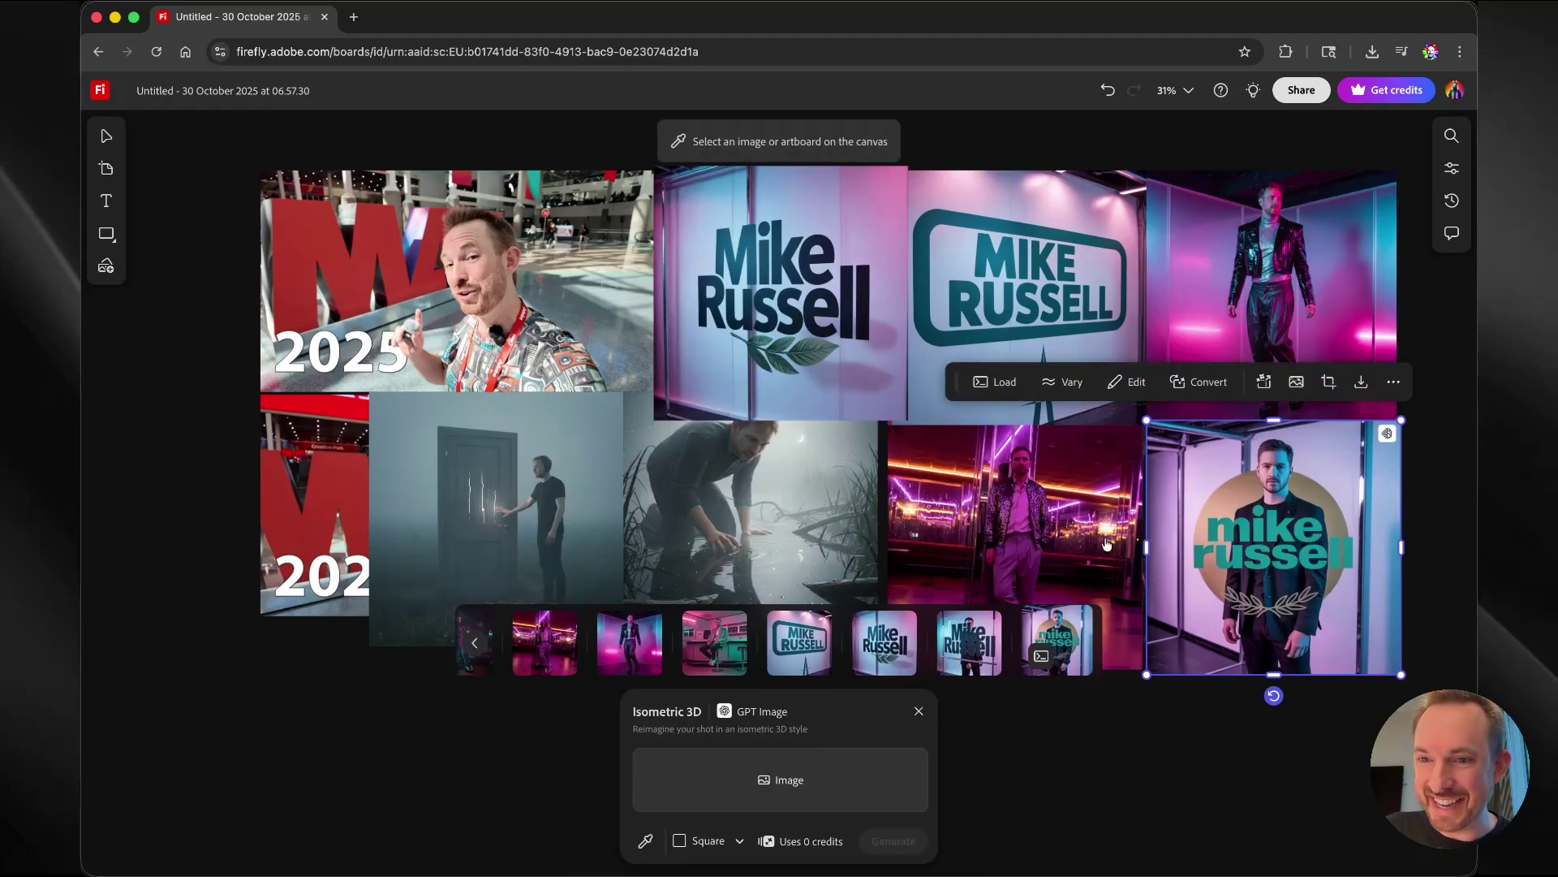
pyautogui.click(1279, 253)
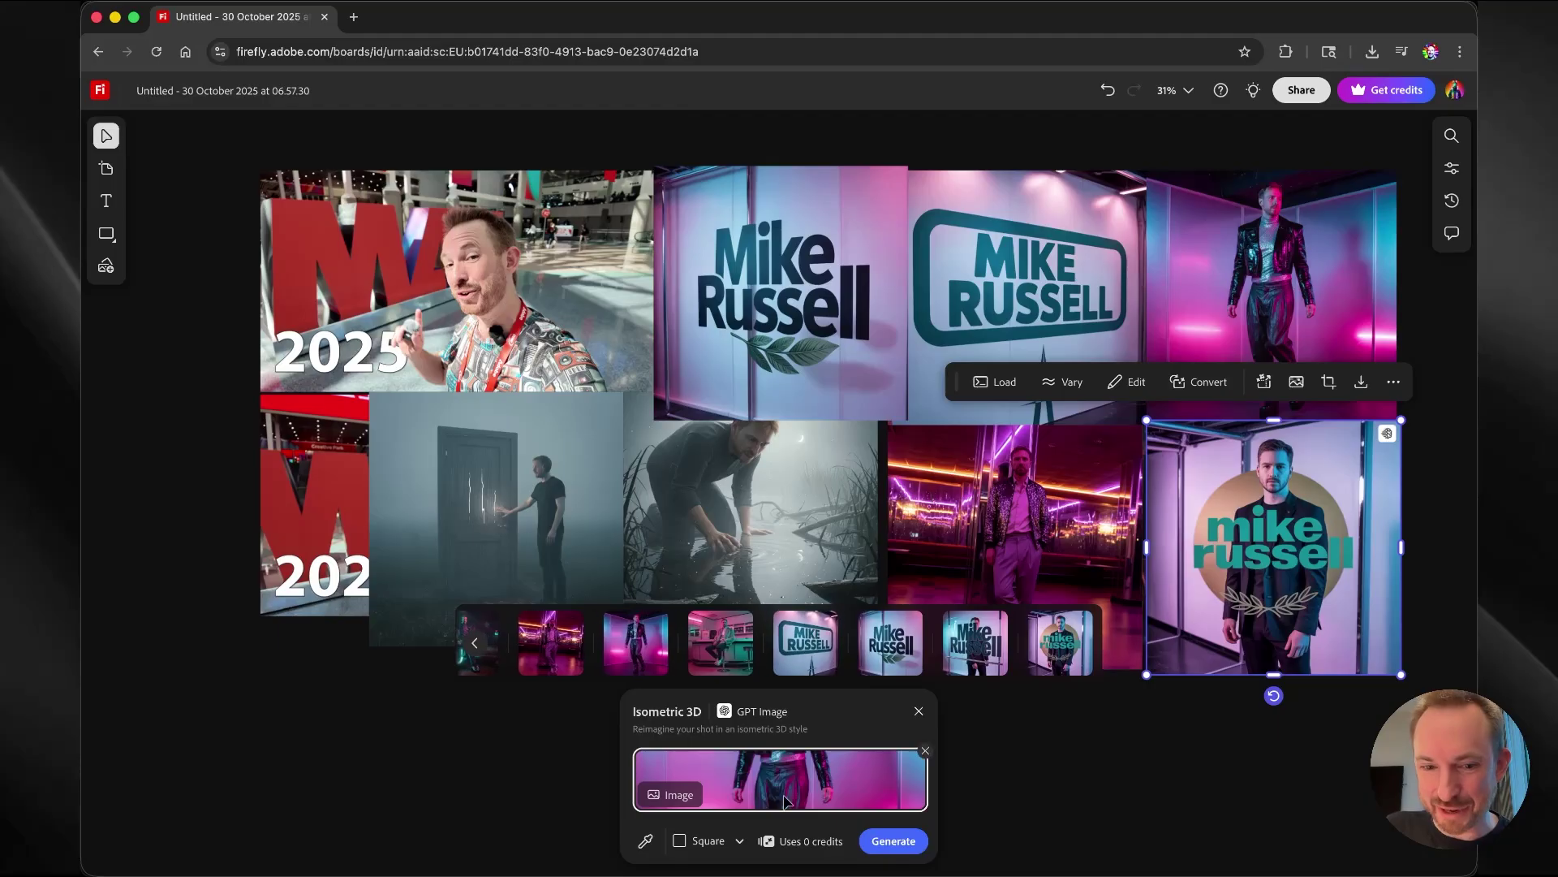
pyautogui.click(879, 844)
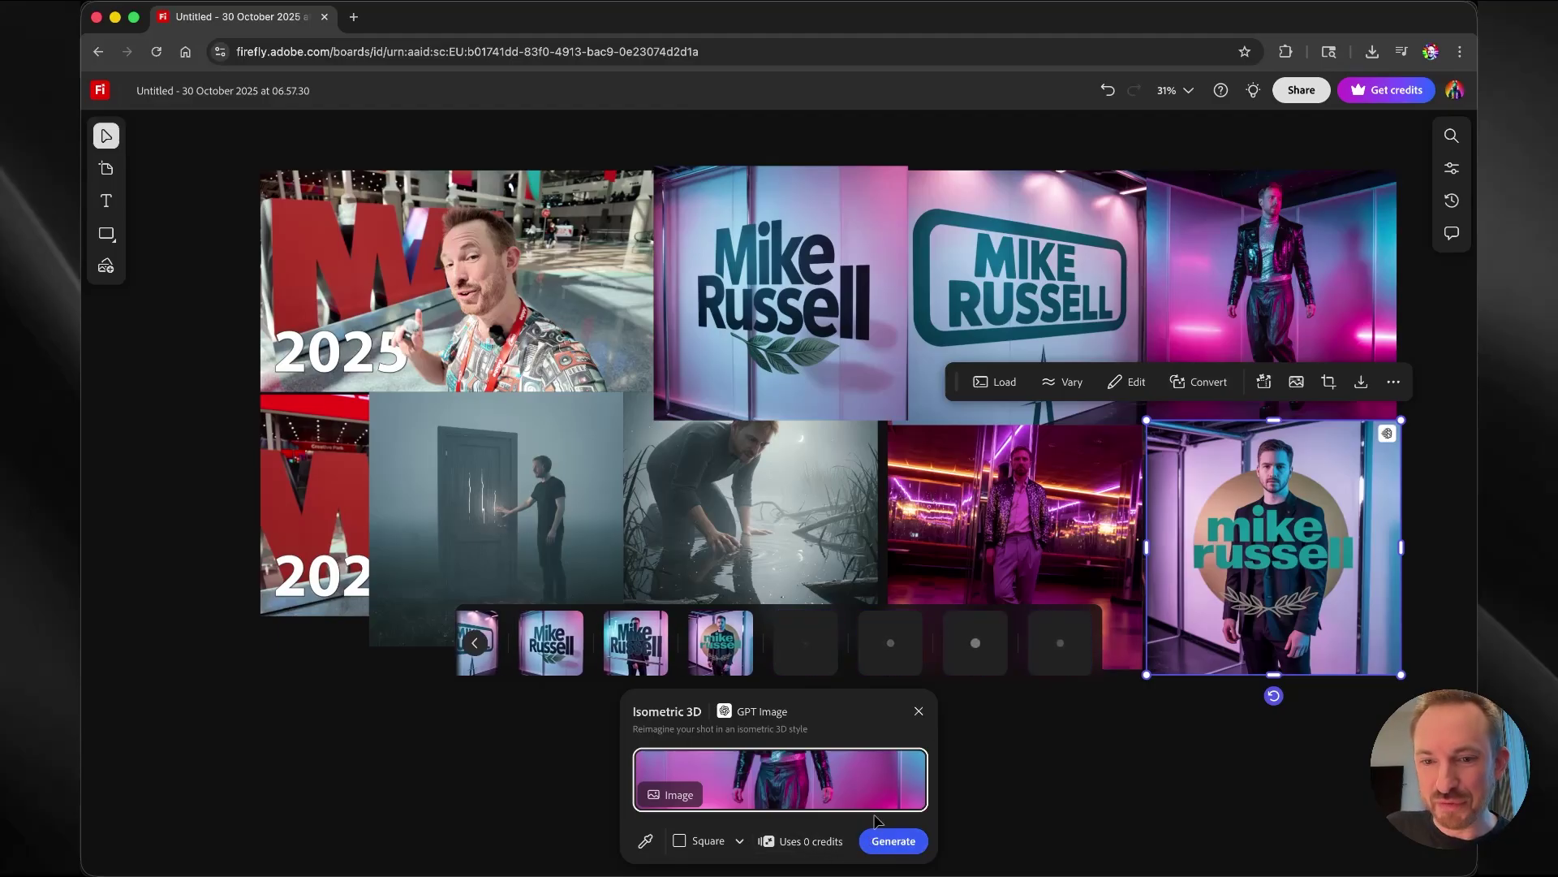
pyautogui.click(805, 652)
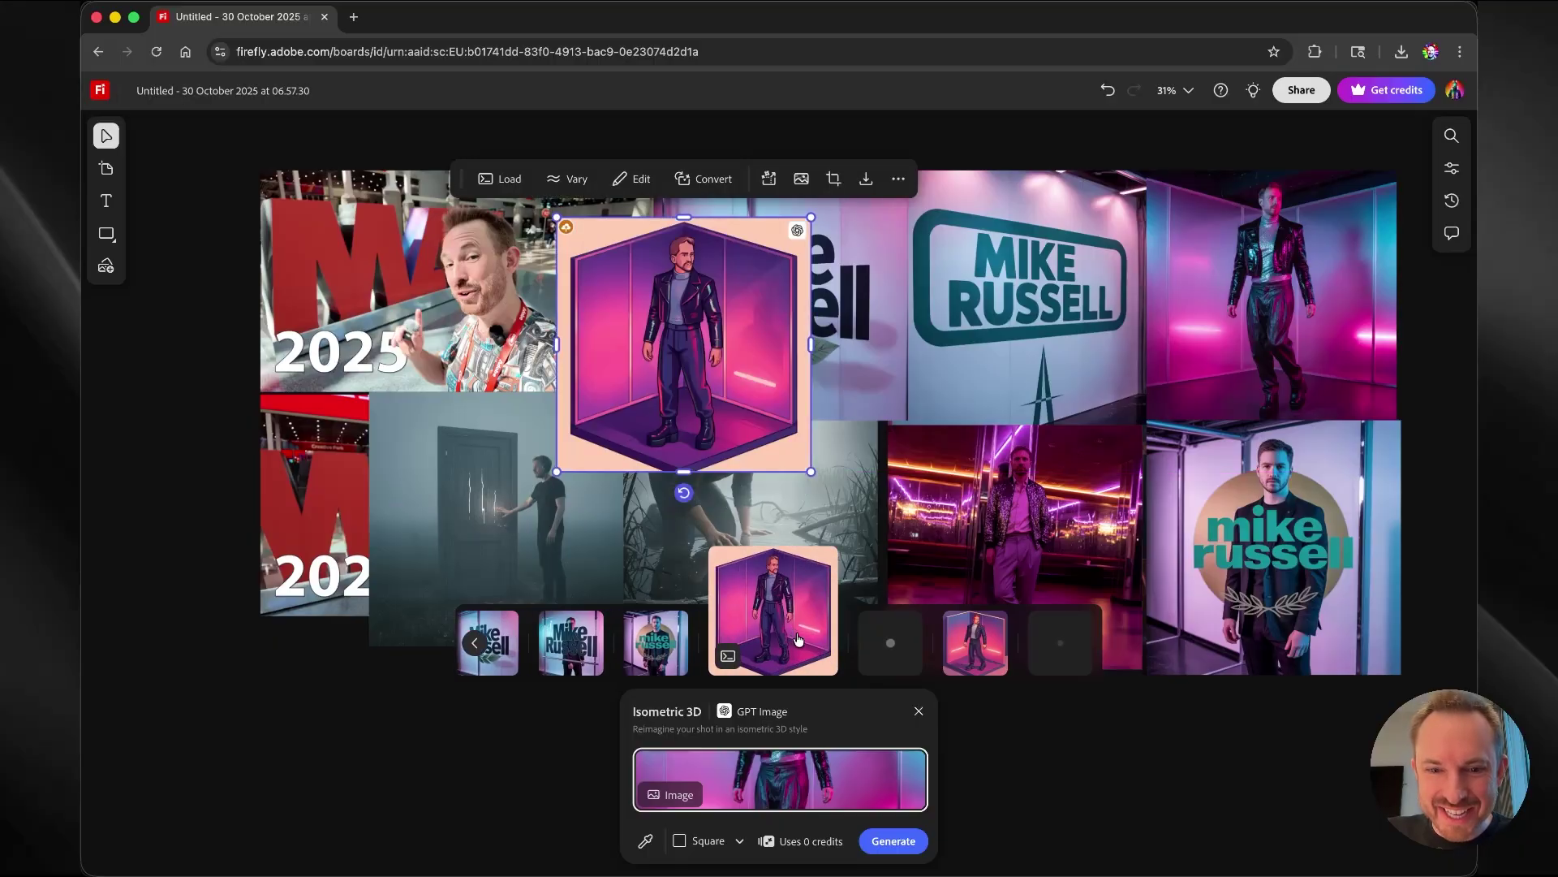
pyautogui.moveTo(975, 643); pyautogui.dragTo(904, 255)
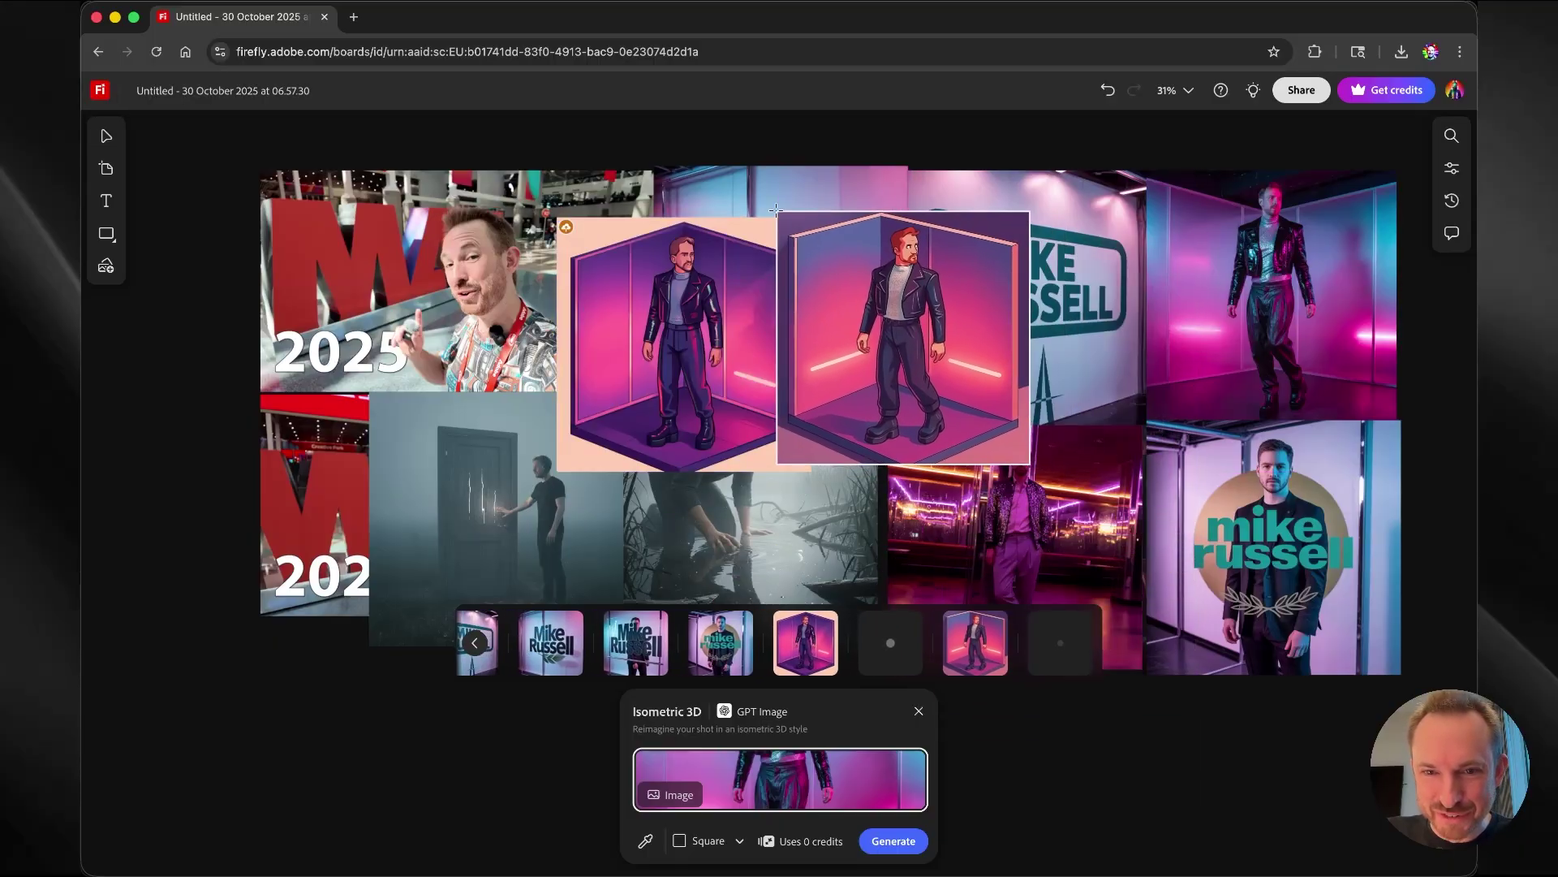
pyautogui.moveTo(1060, 643); pyautogui.dragTo(1098, 268)
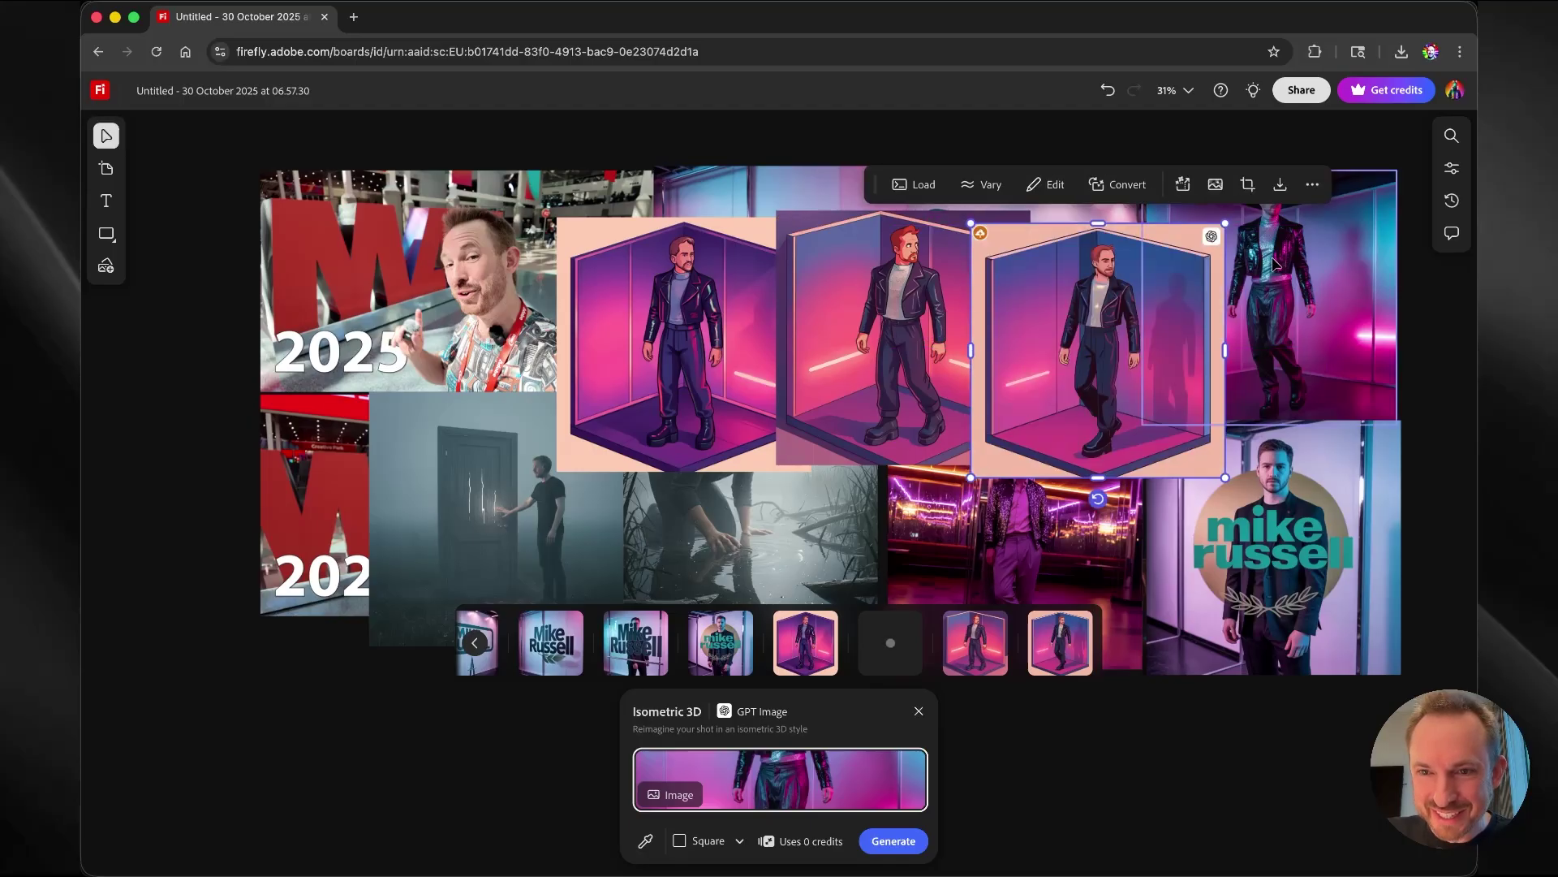
pyautogui.press('Escape')
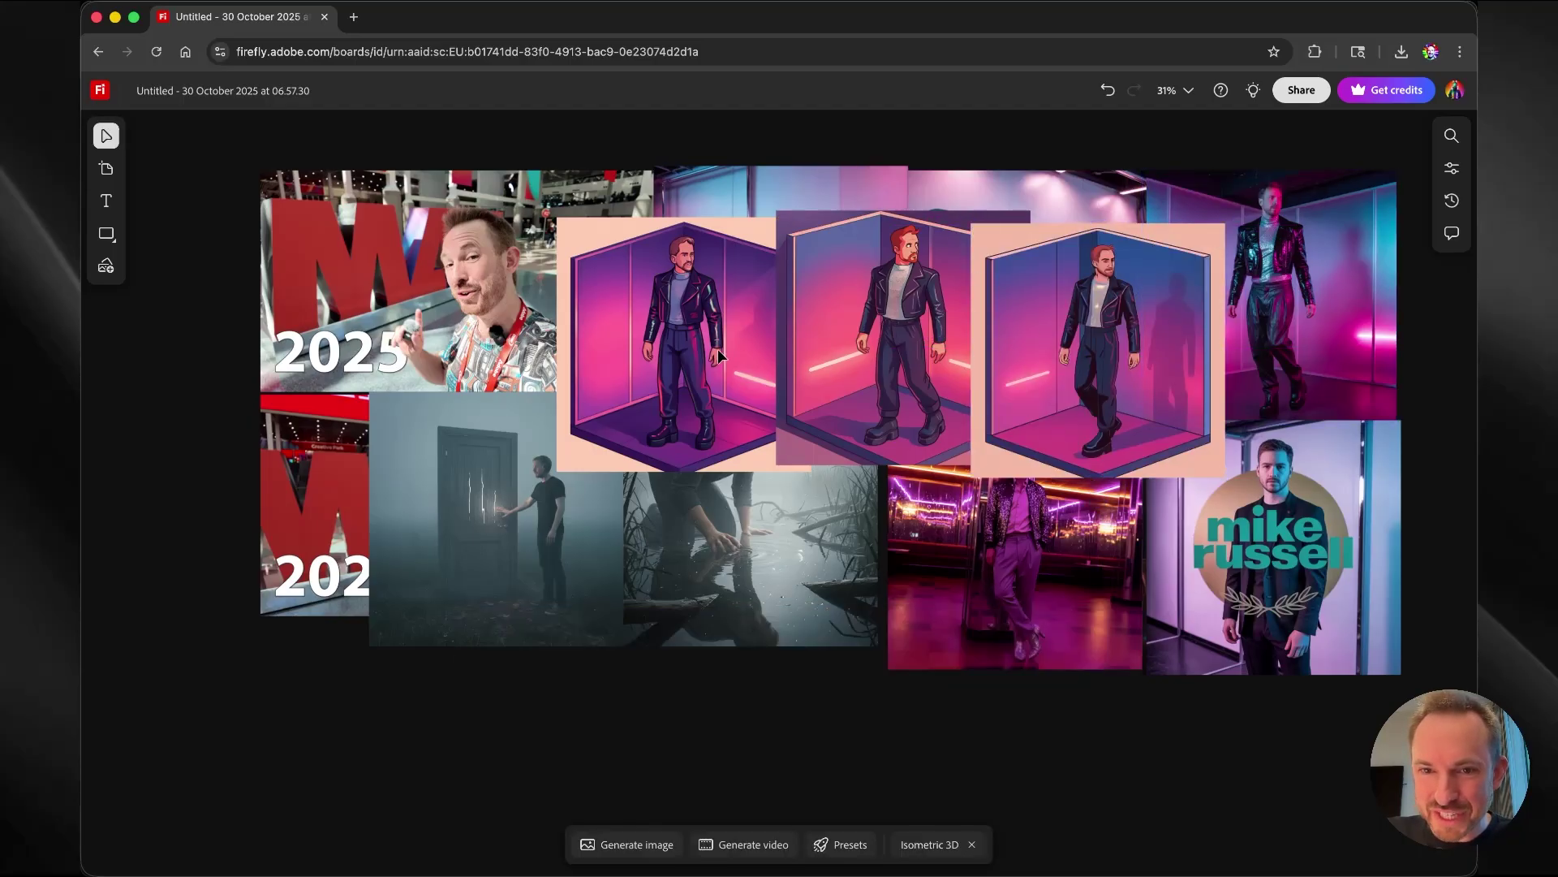
pyautogui.click(925, 844)
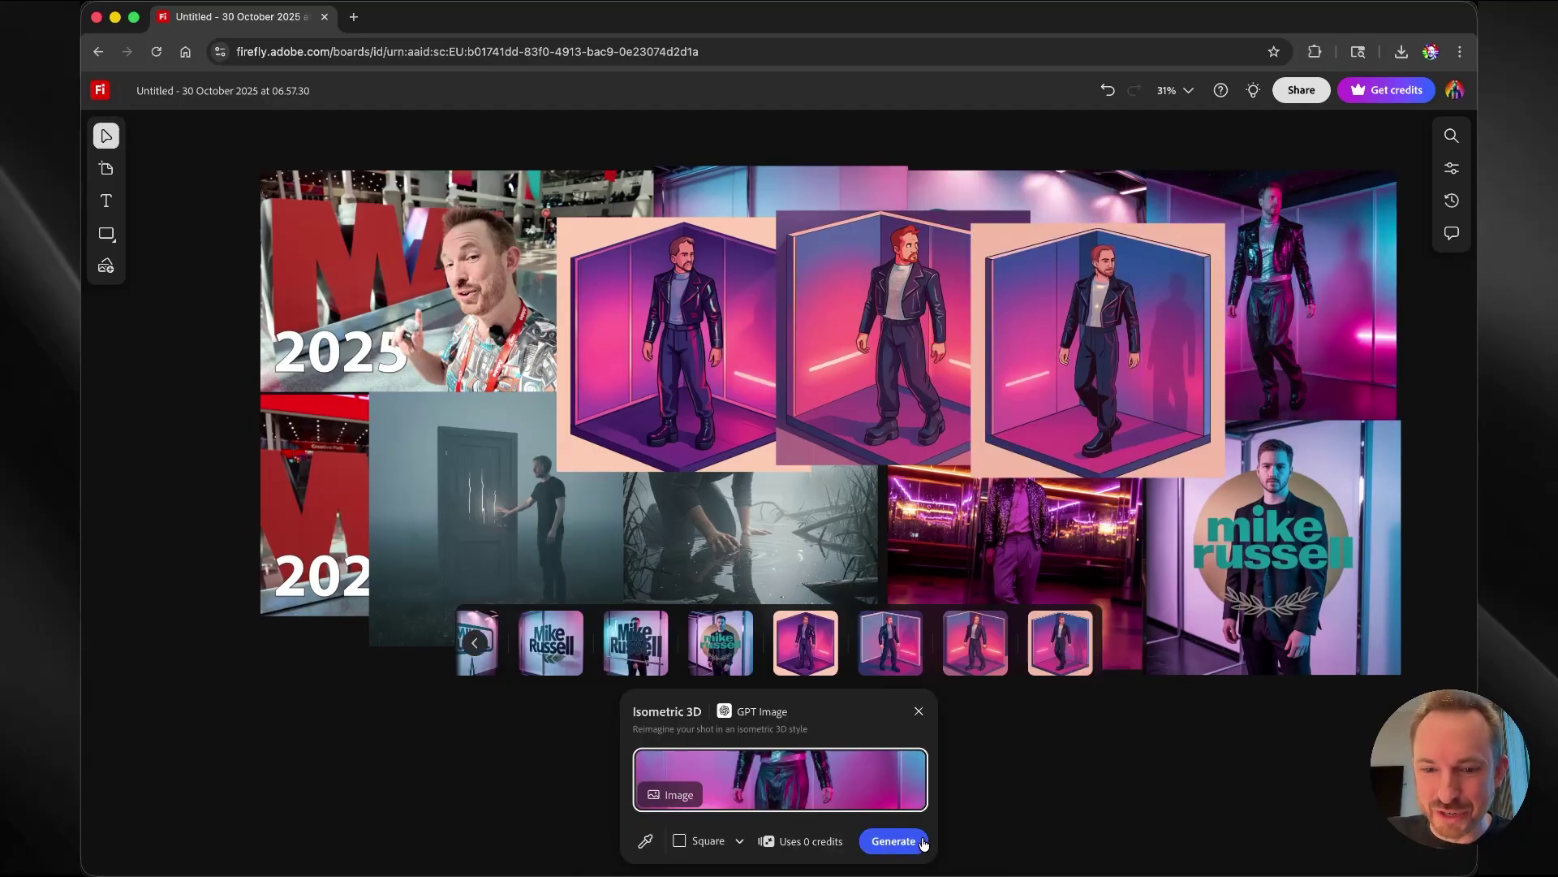
pyautogui.click(900, 659)
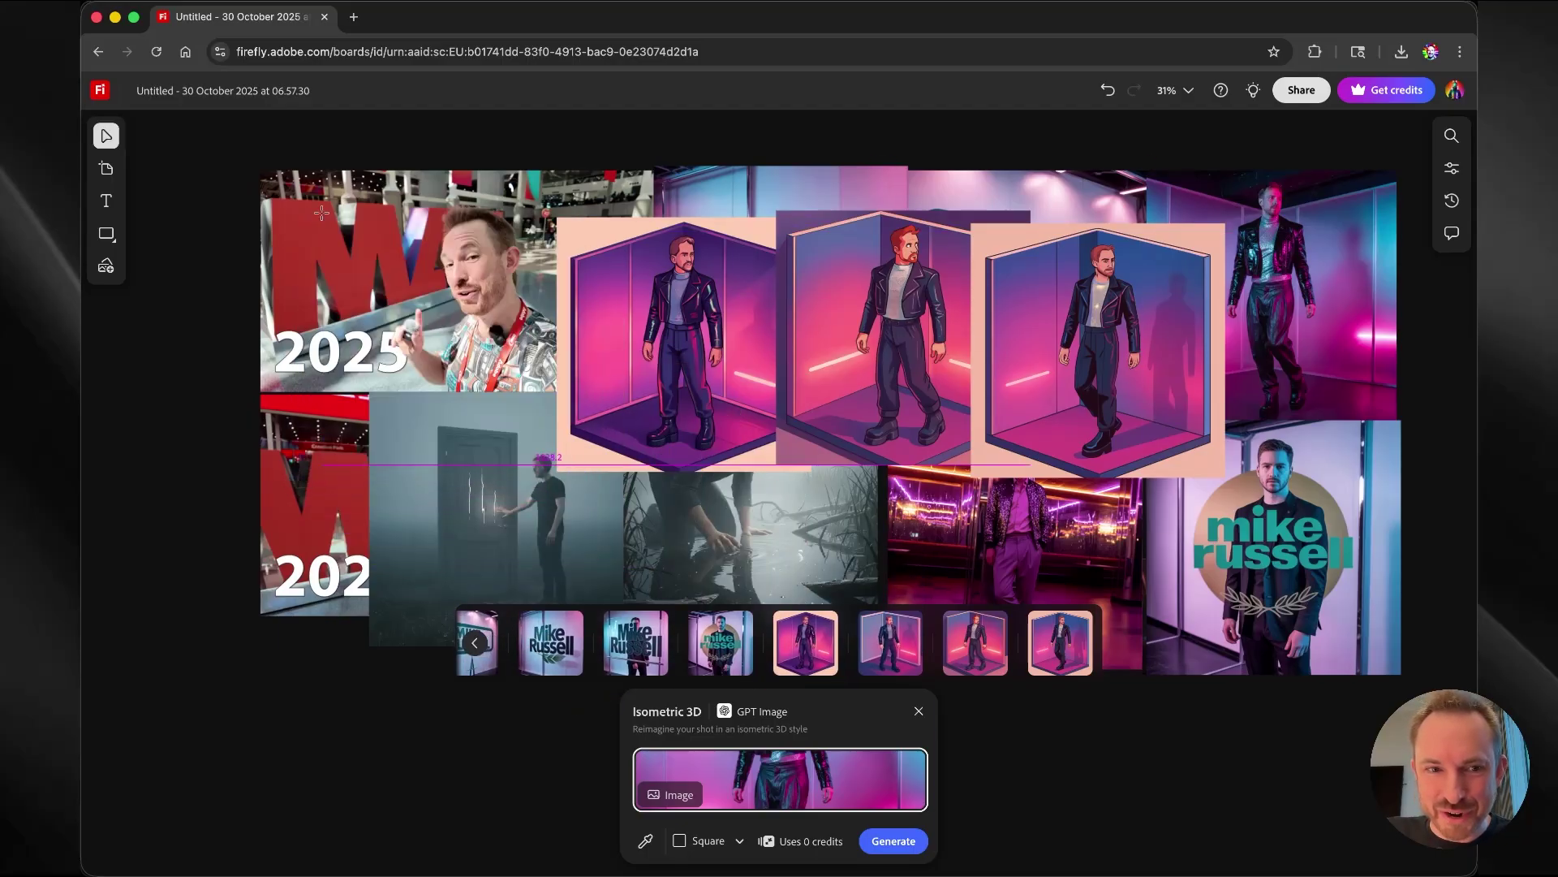
pyautogui.click(1252, 827)
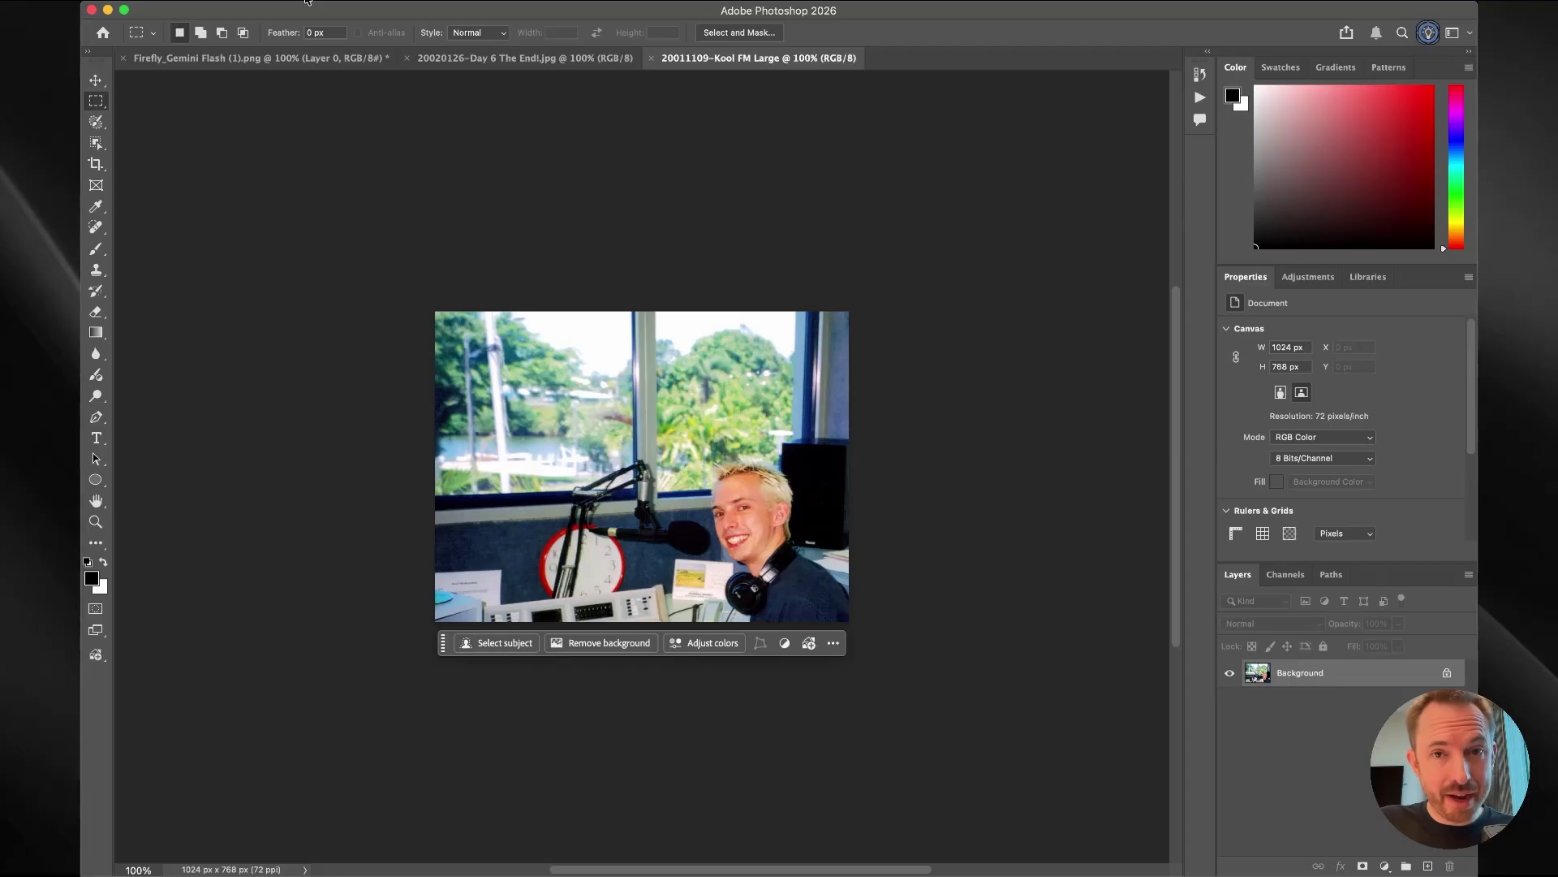
pyautogui.click(307, 5)
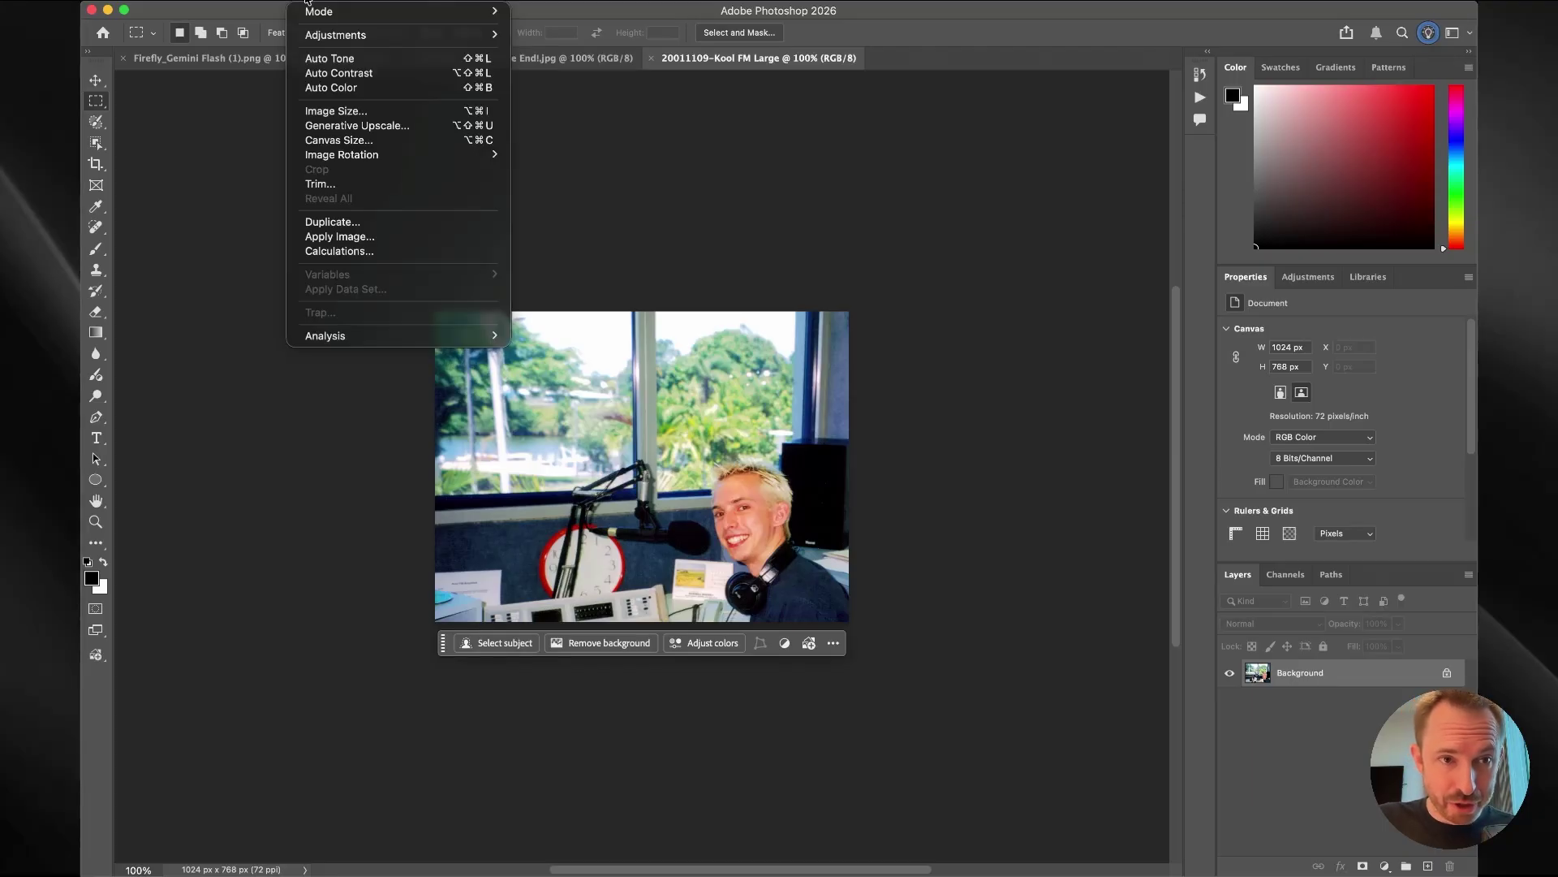
pyautogui.click(325, 108)
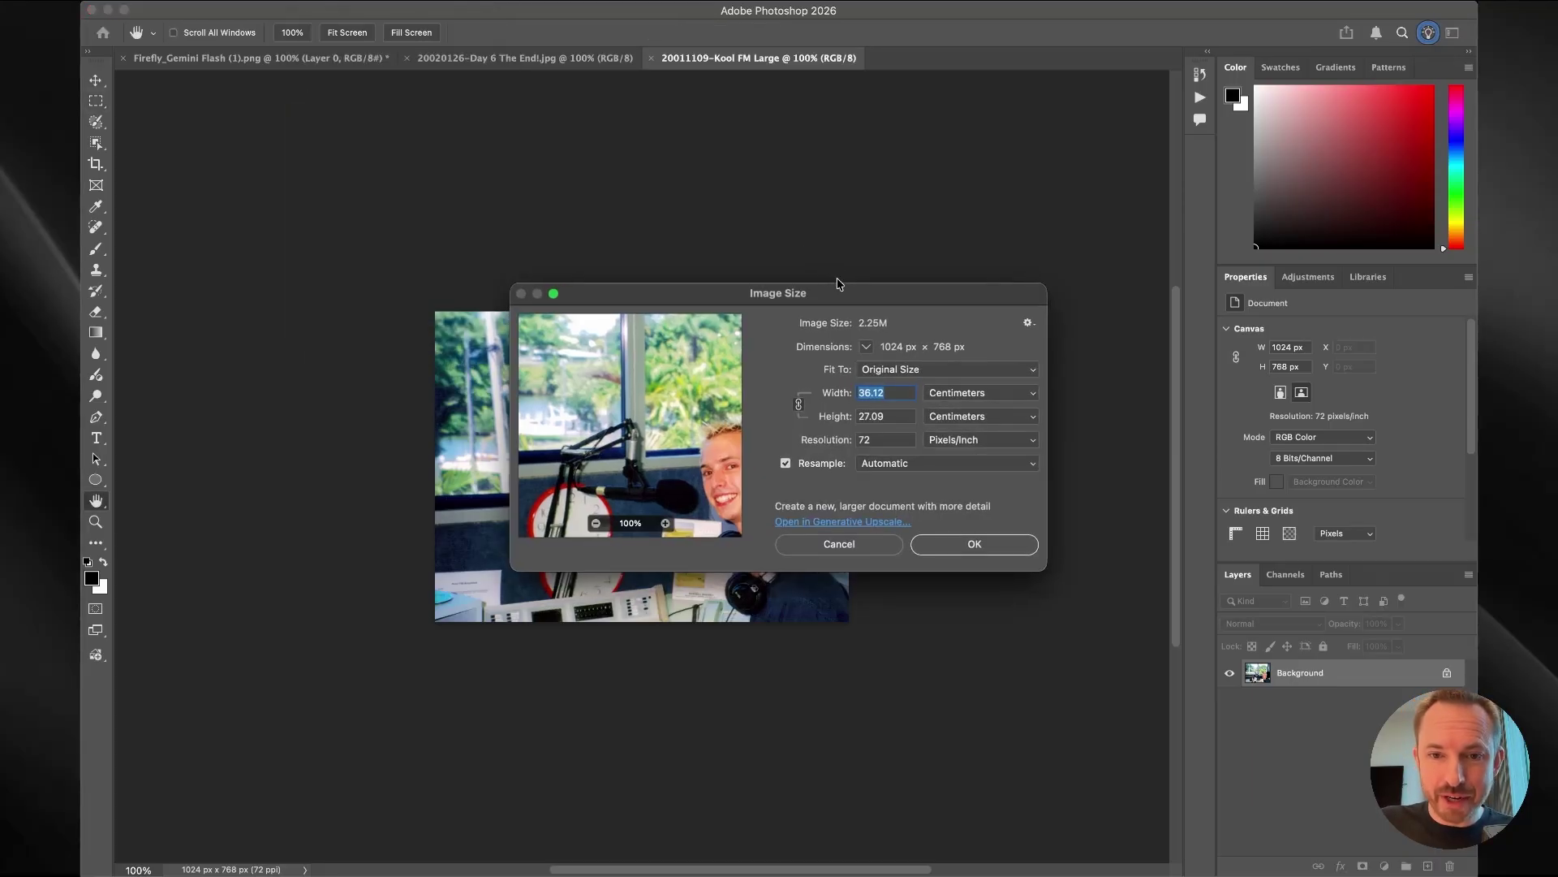
pyautogui.click(1006, 398)
pyautogui.click(974, 356)
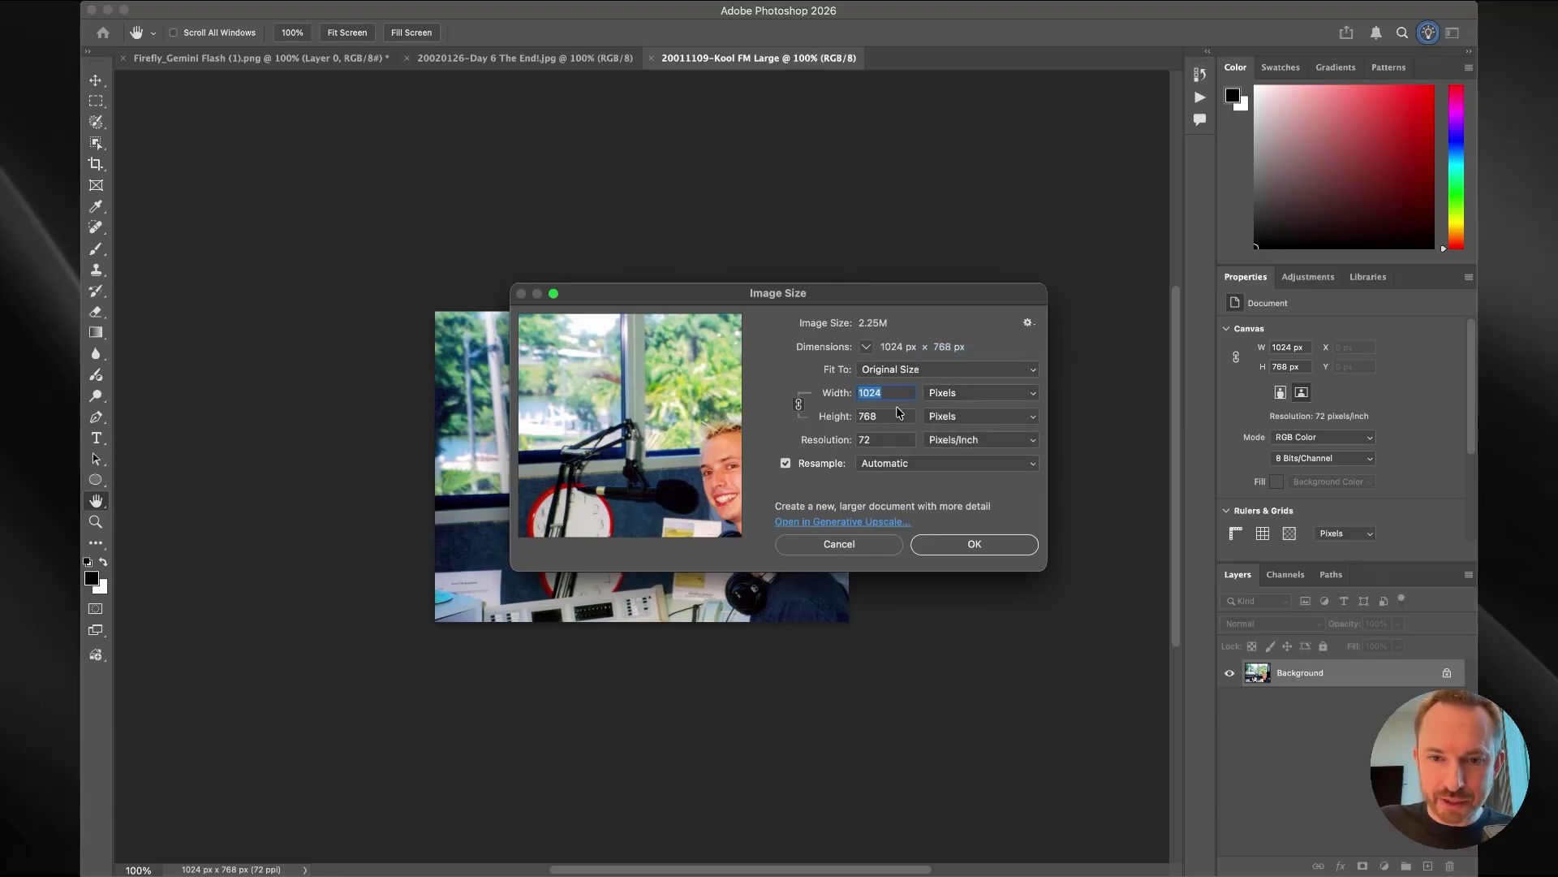
pyautogui.click(867, 544)
pyautogui.press('super+0')
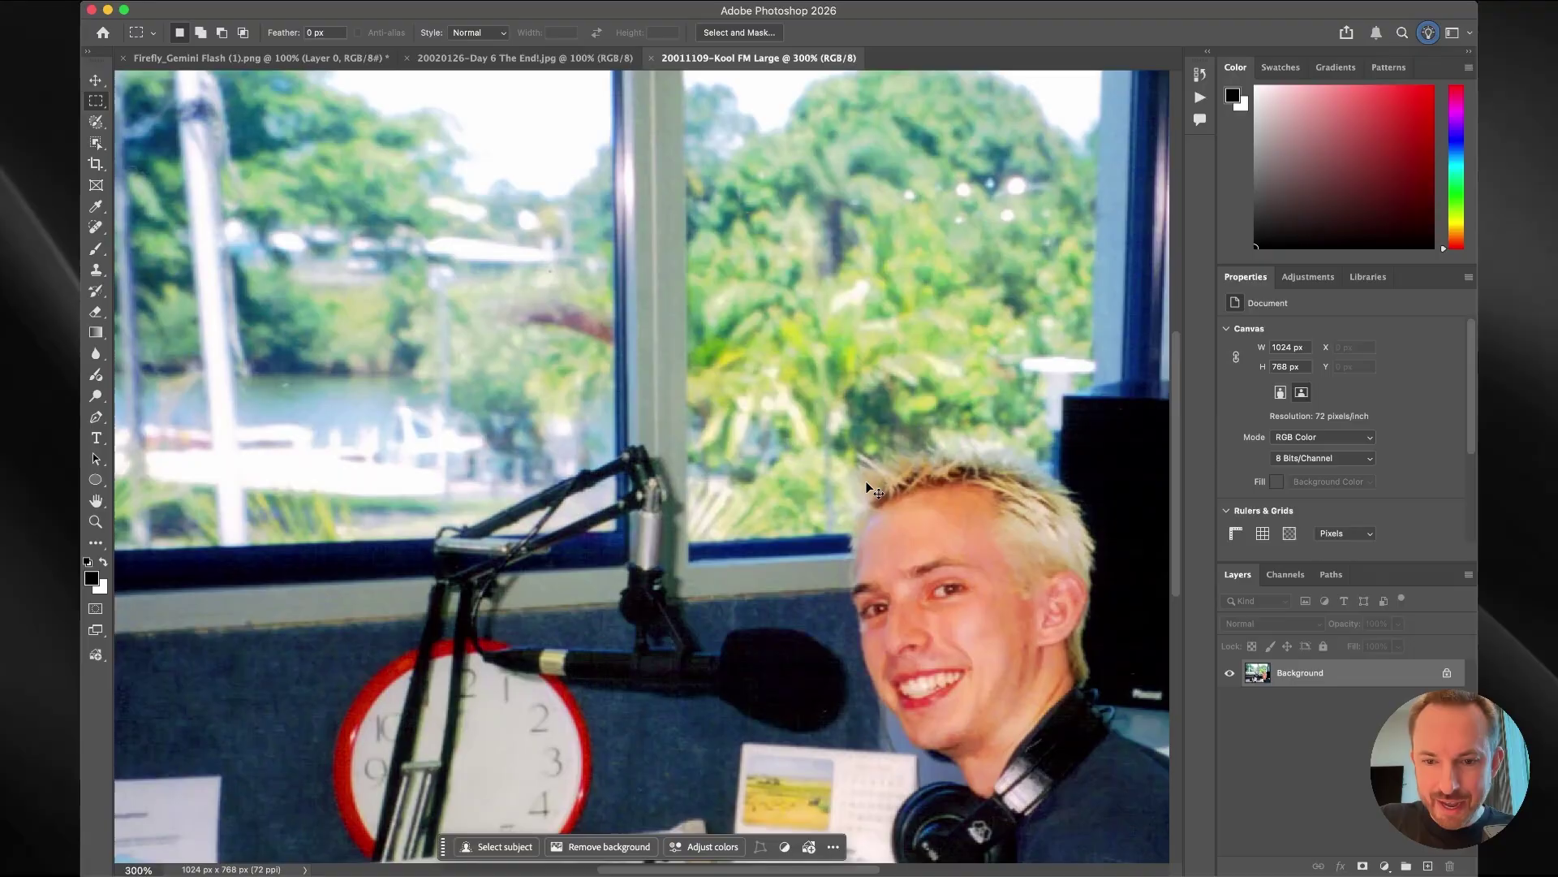
pyautogui.press('super+1')
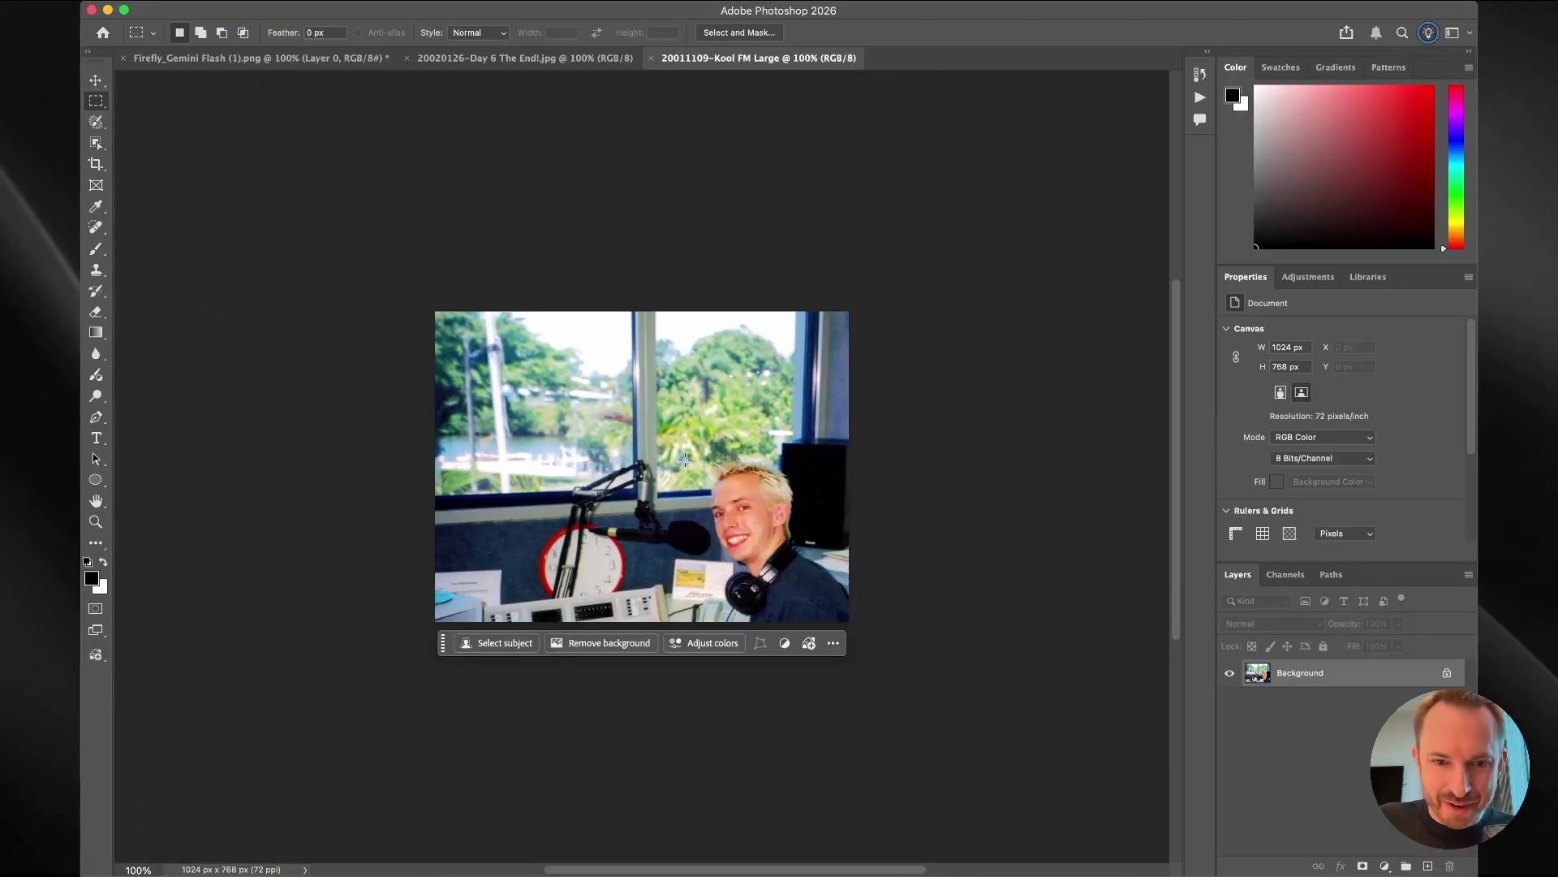
pyautogui.click(893, 647)
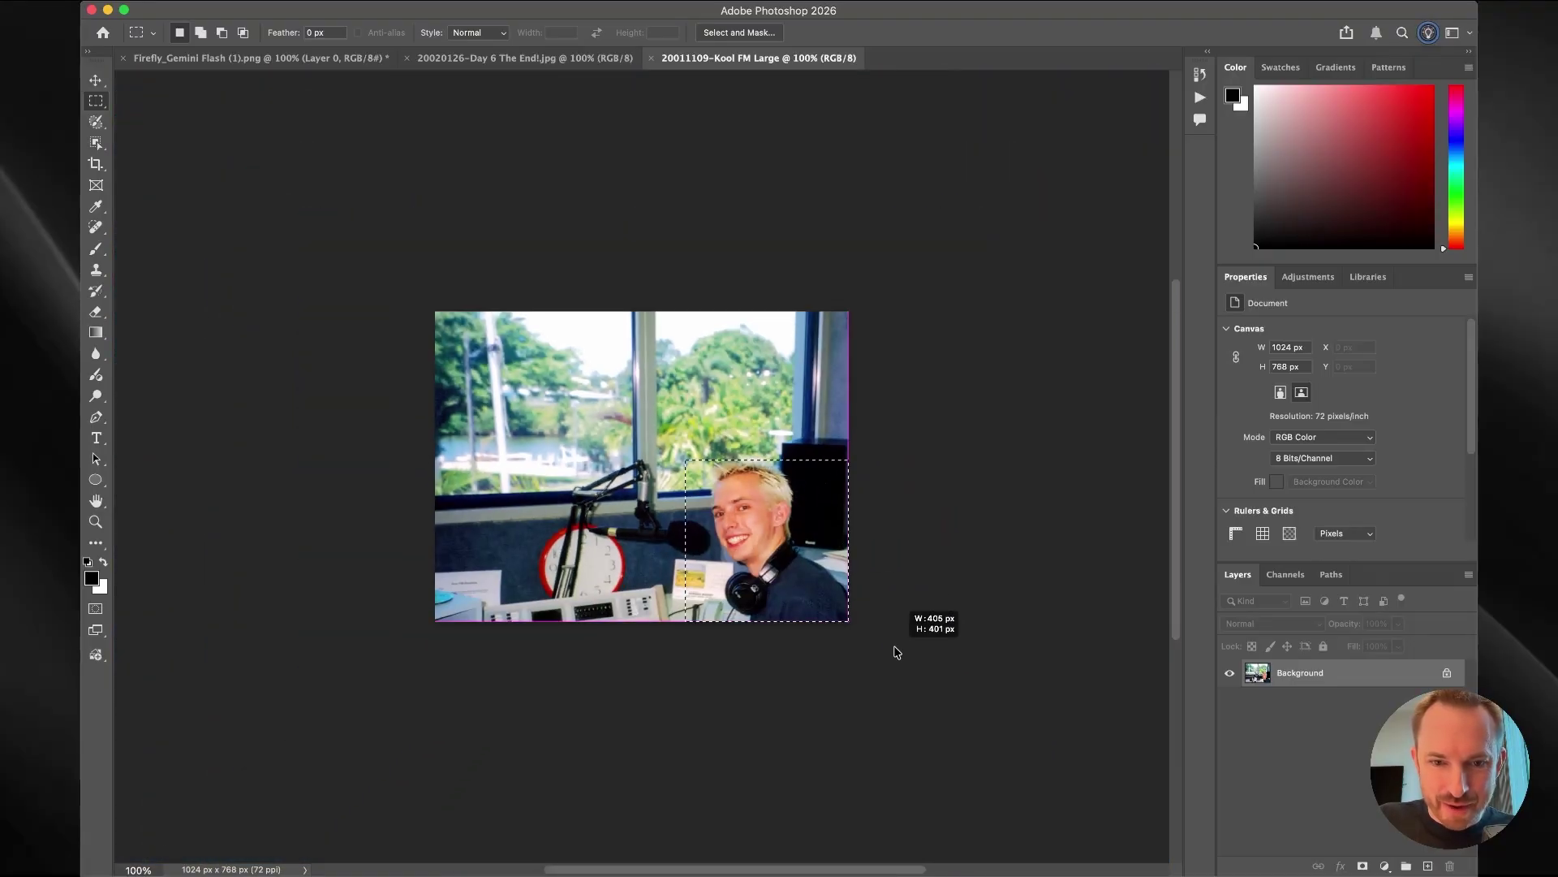
# - Upscale the studio photo 4x with the Topaz Gigapixel Generative Upscale model
pyautogui.click(317, 2)
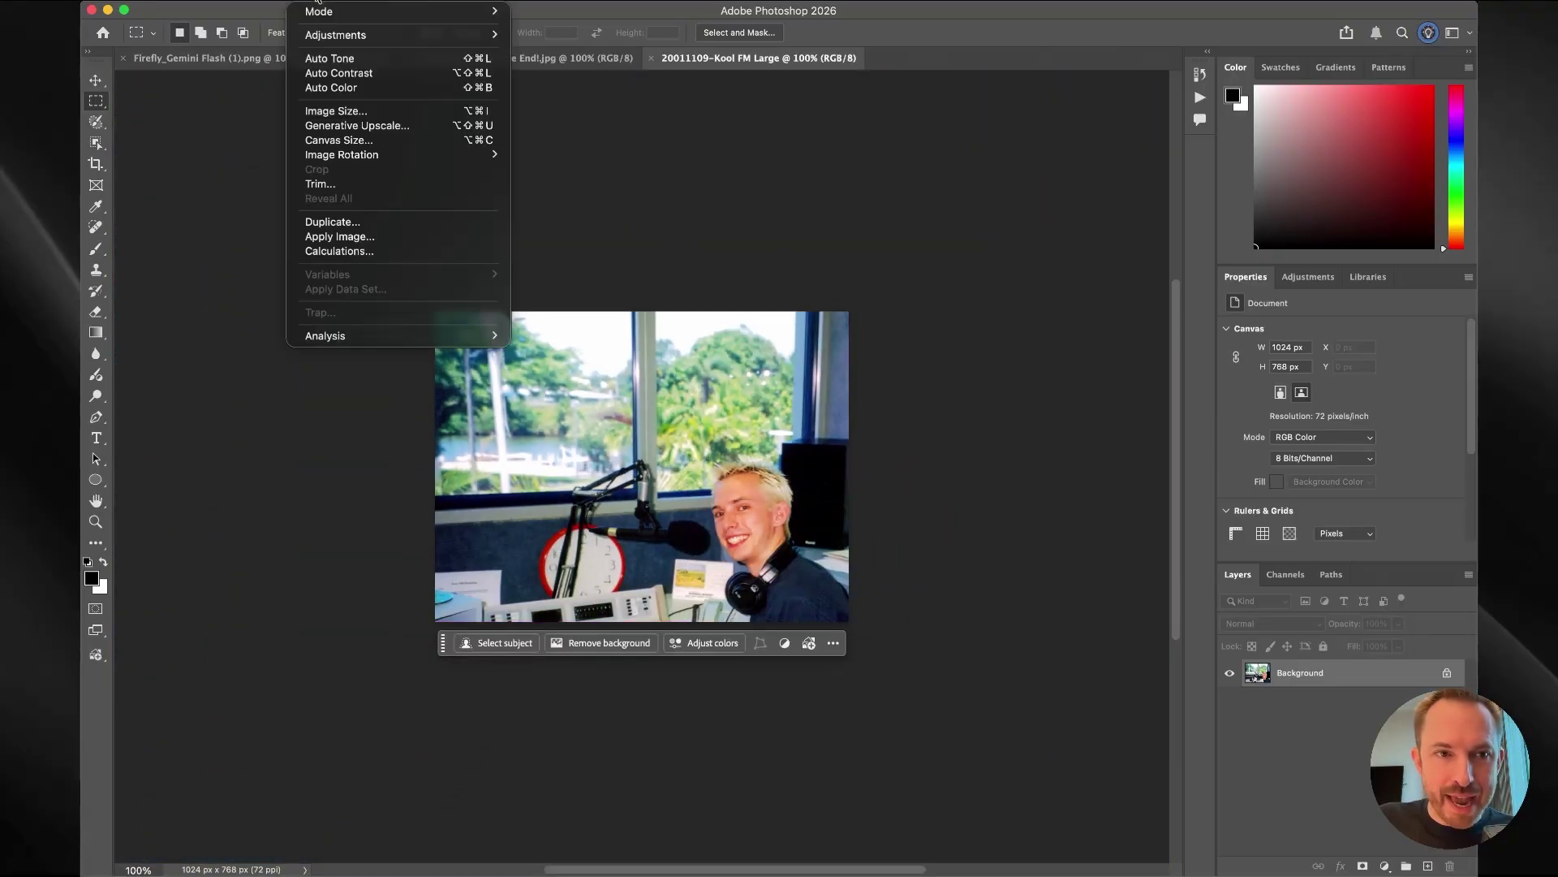
pyautogui.click(375, 129)
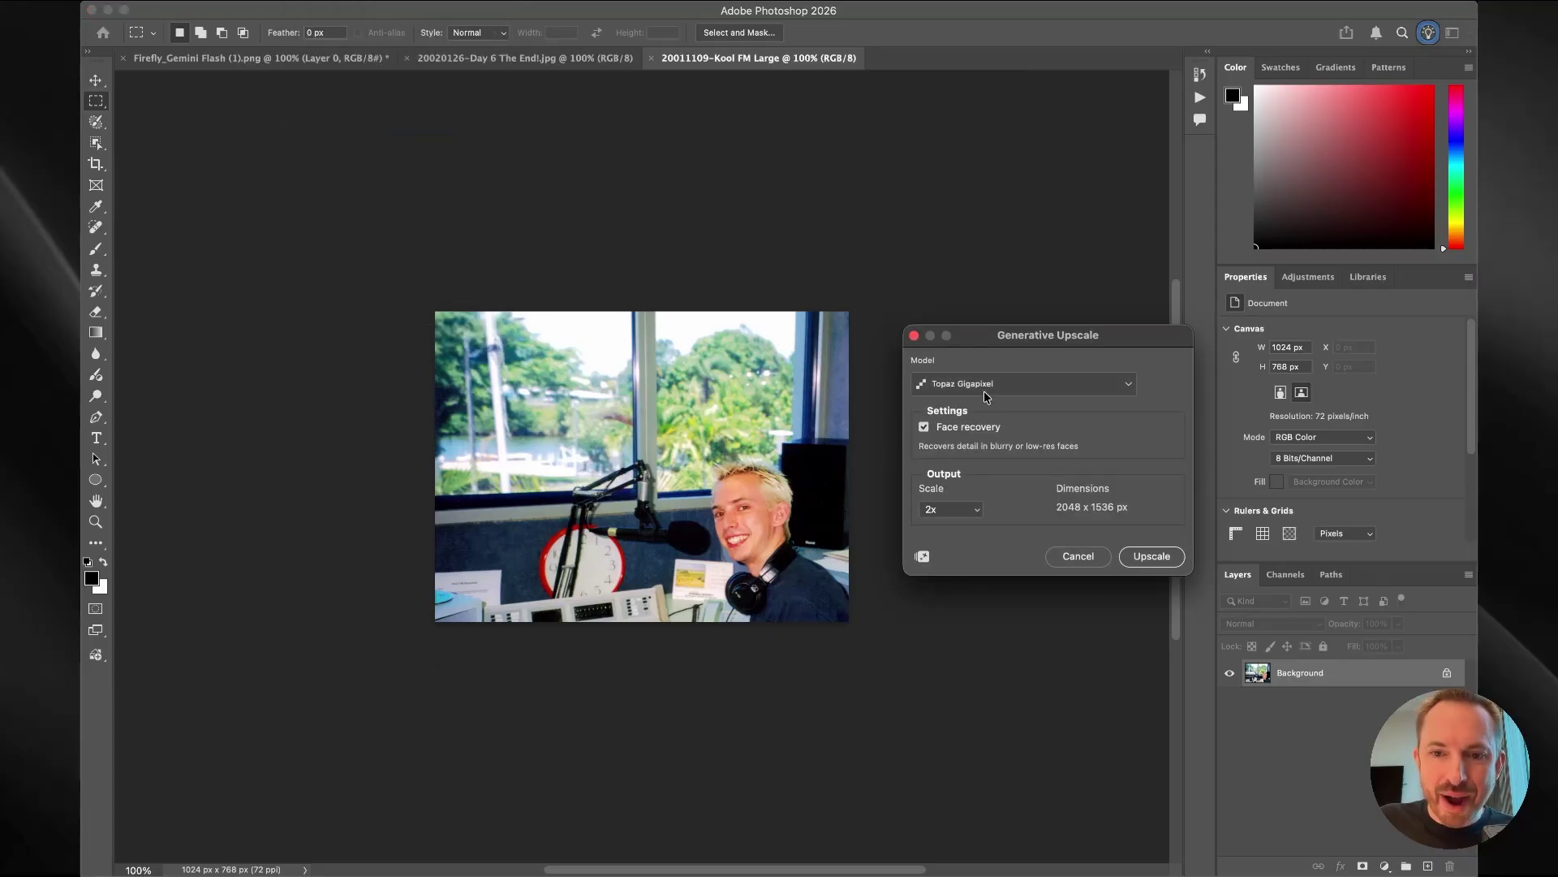
pyautogui.moveTo(986, 343); pyautogui.dragTo(704, 349)
pyautogui.click(703, 397)
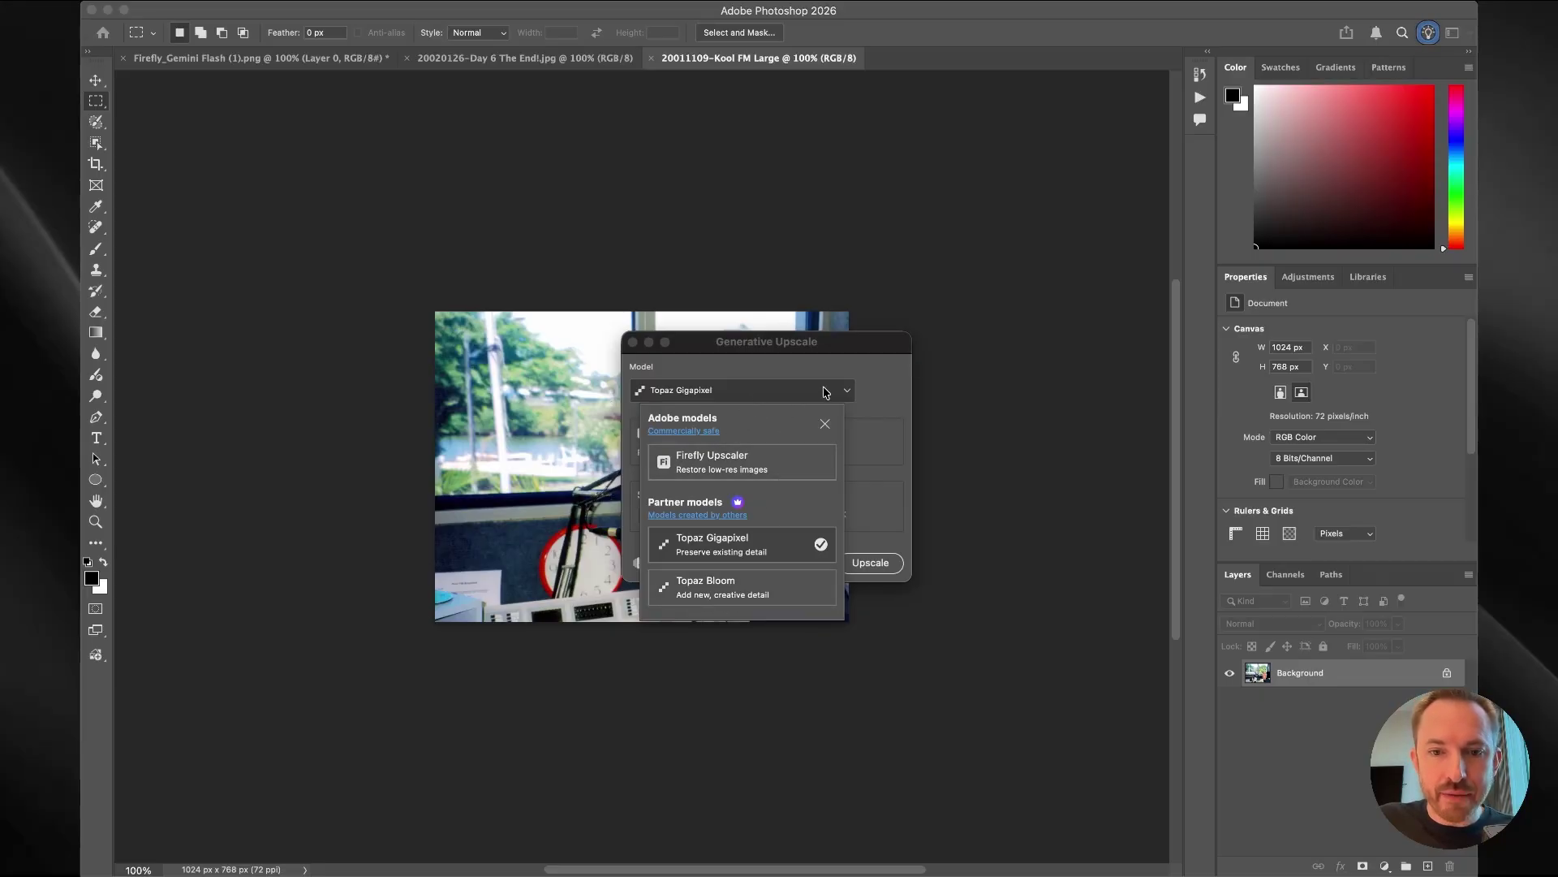
pyautogui.click(824, 393)
pyautogui.click(695, 521)
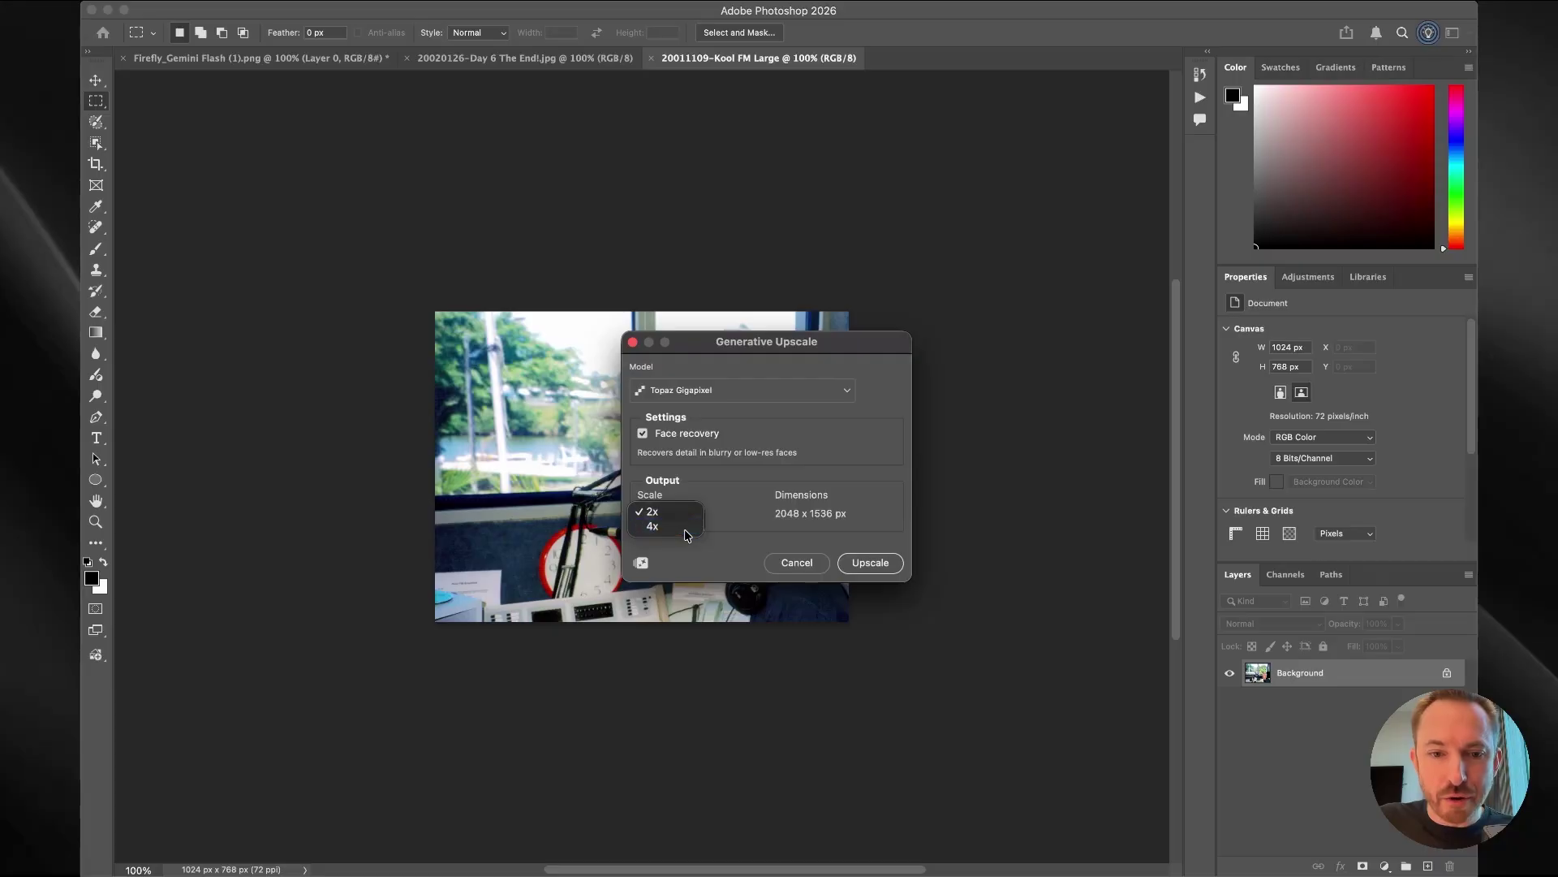
pyautogui.click(691, 534)
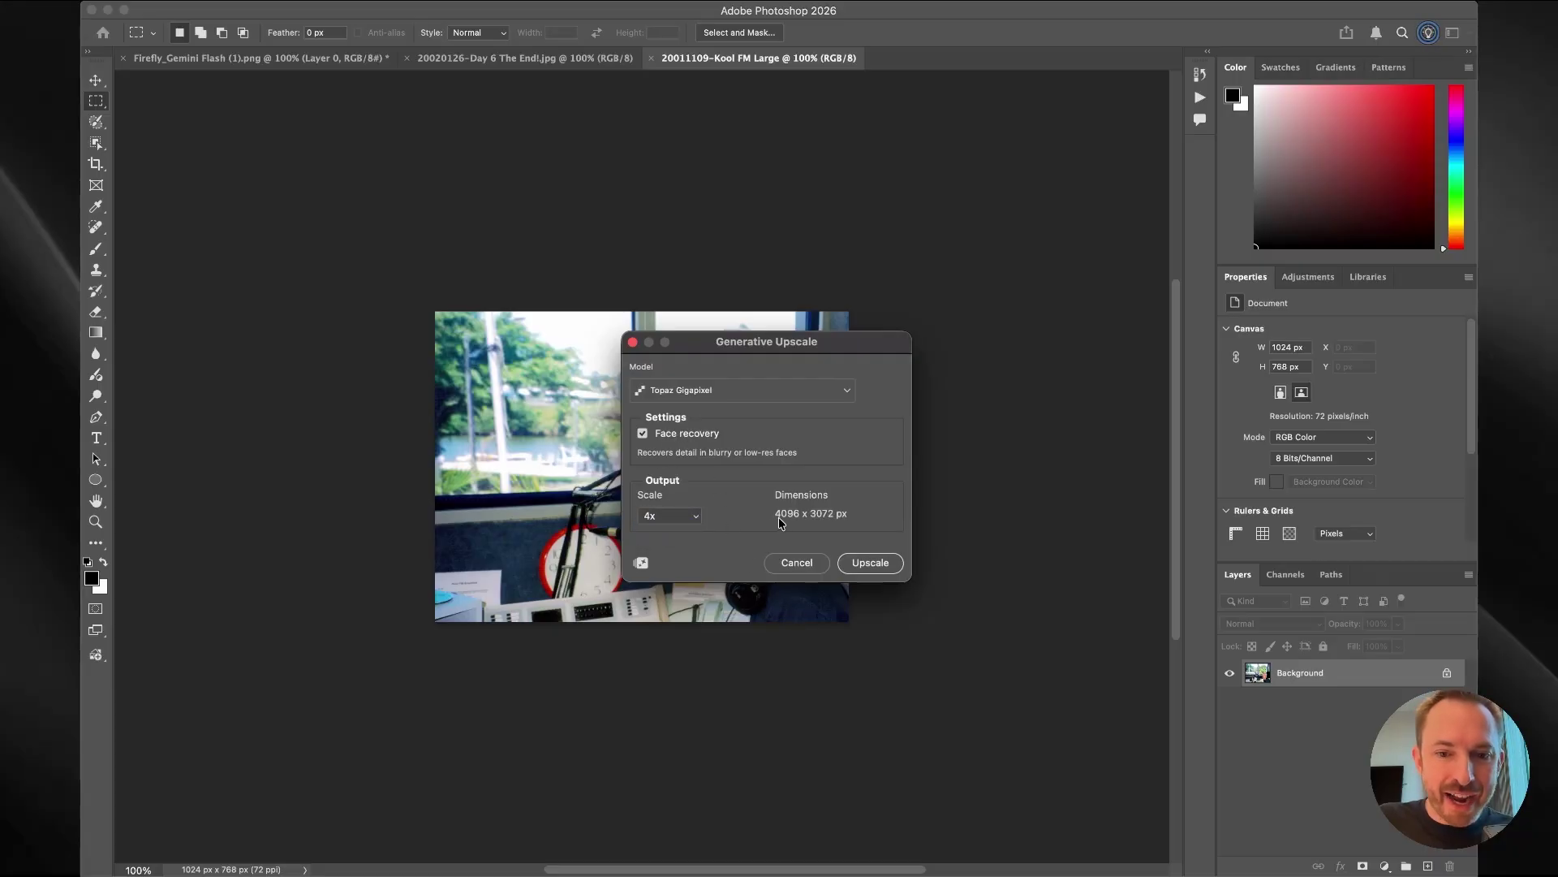
pyautogui.click(885, 574)
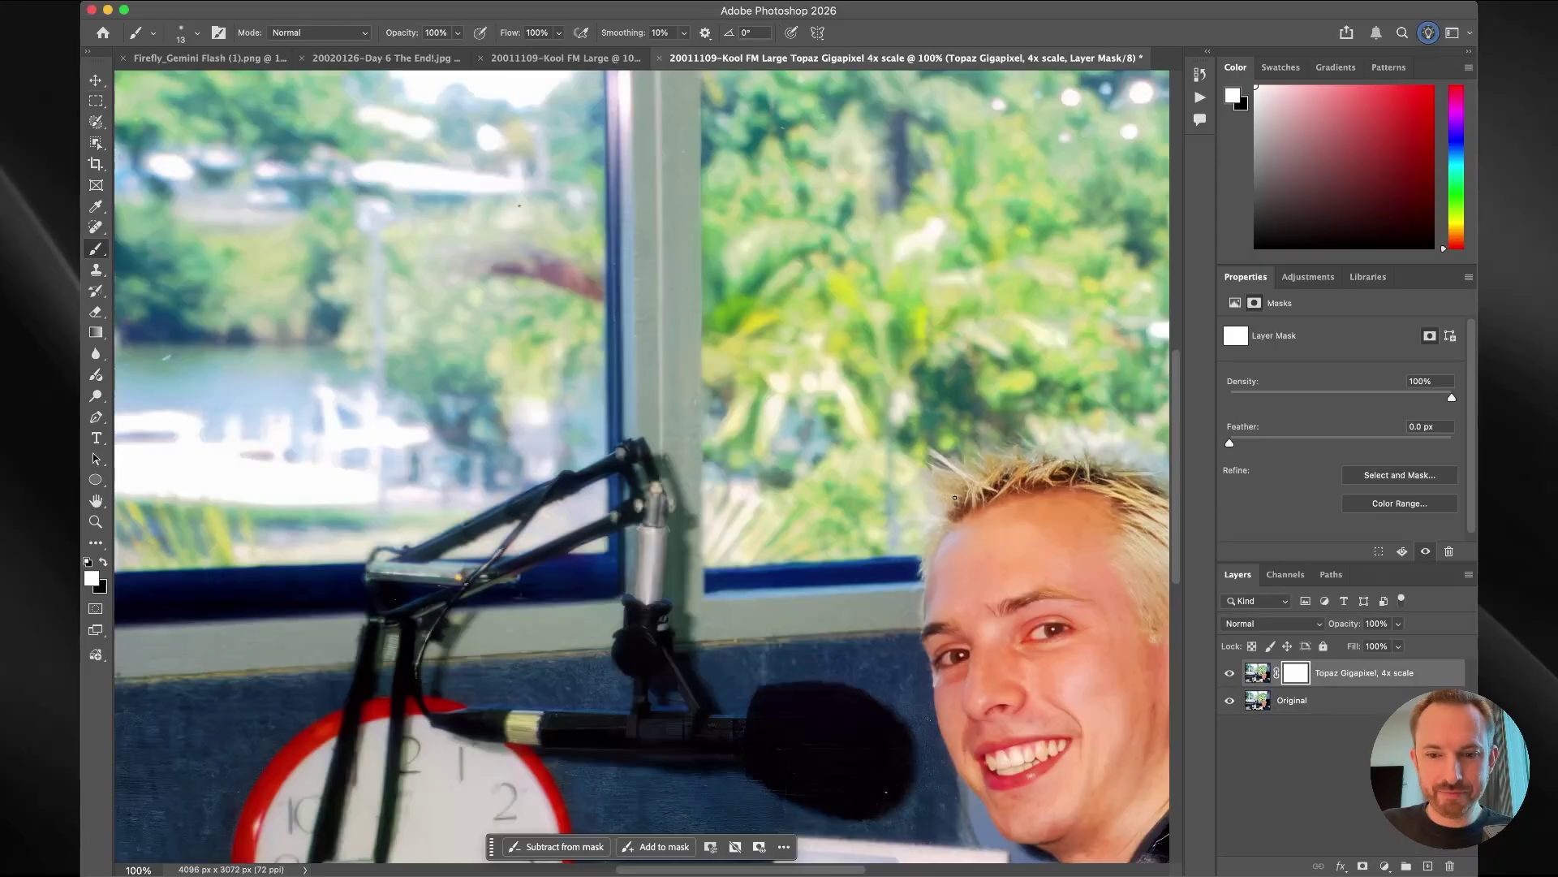
pyautogui.press('super+minus')
pyautogui.press('super+minus')
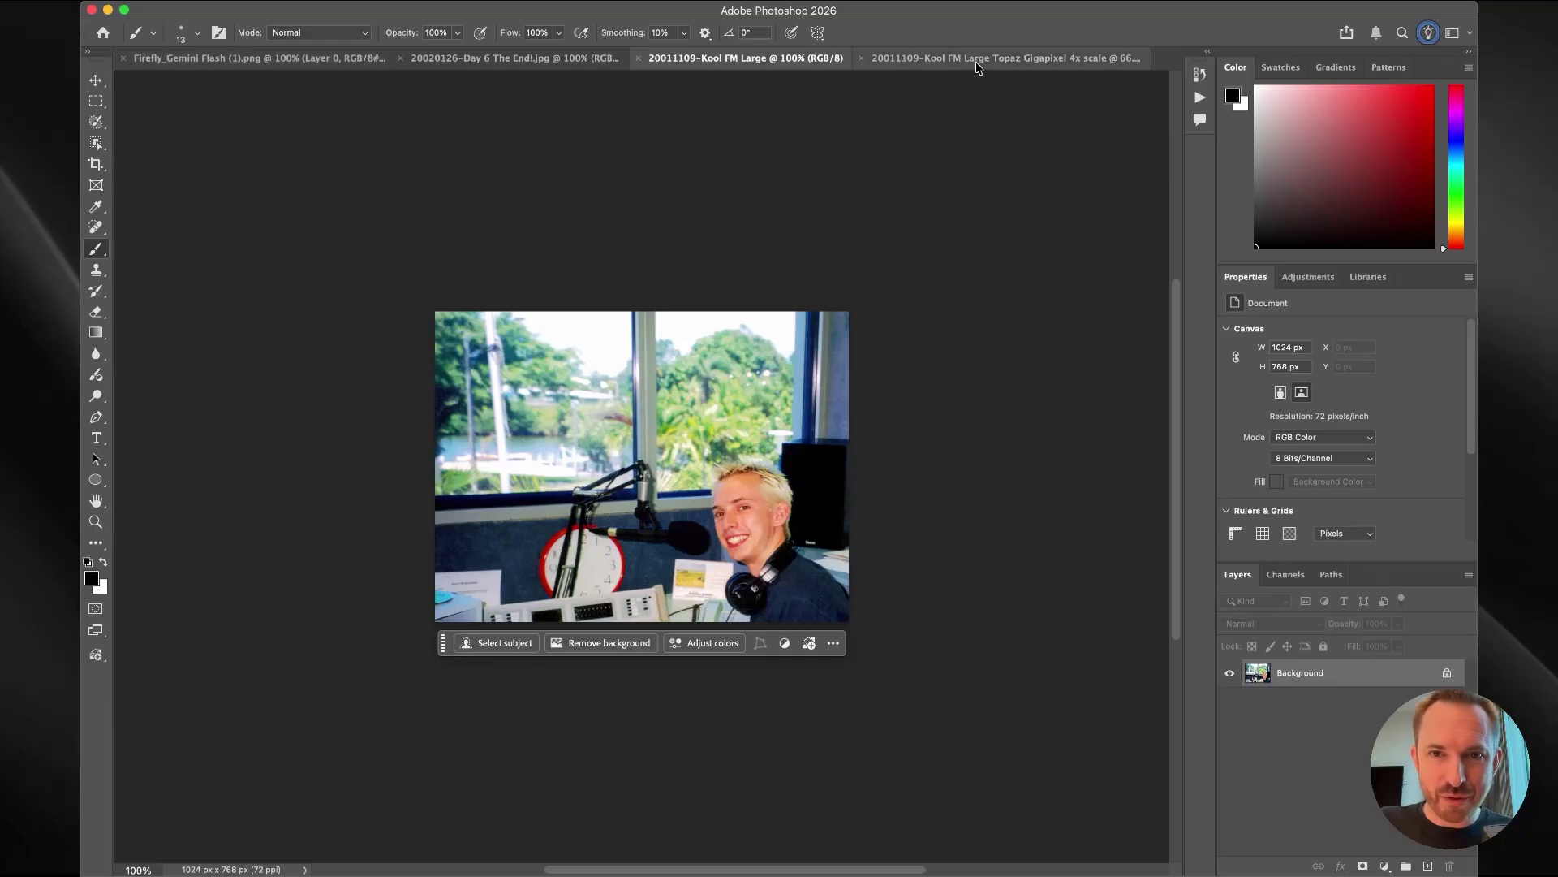
# - Compare the original studio photo with its 4x upscale, then bring up the hiker photo
pyautogui.click(982, 61)
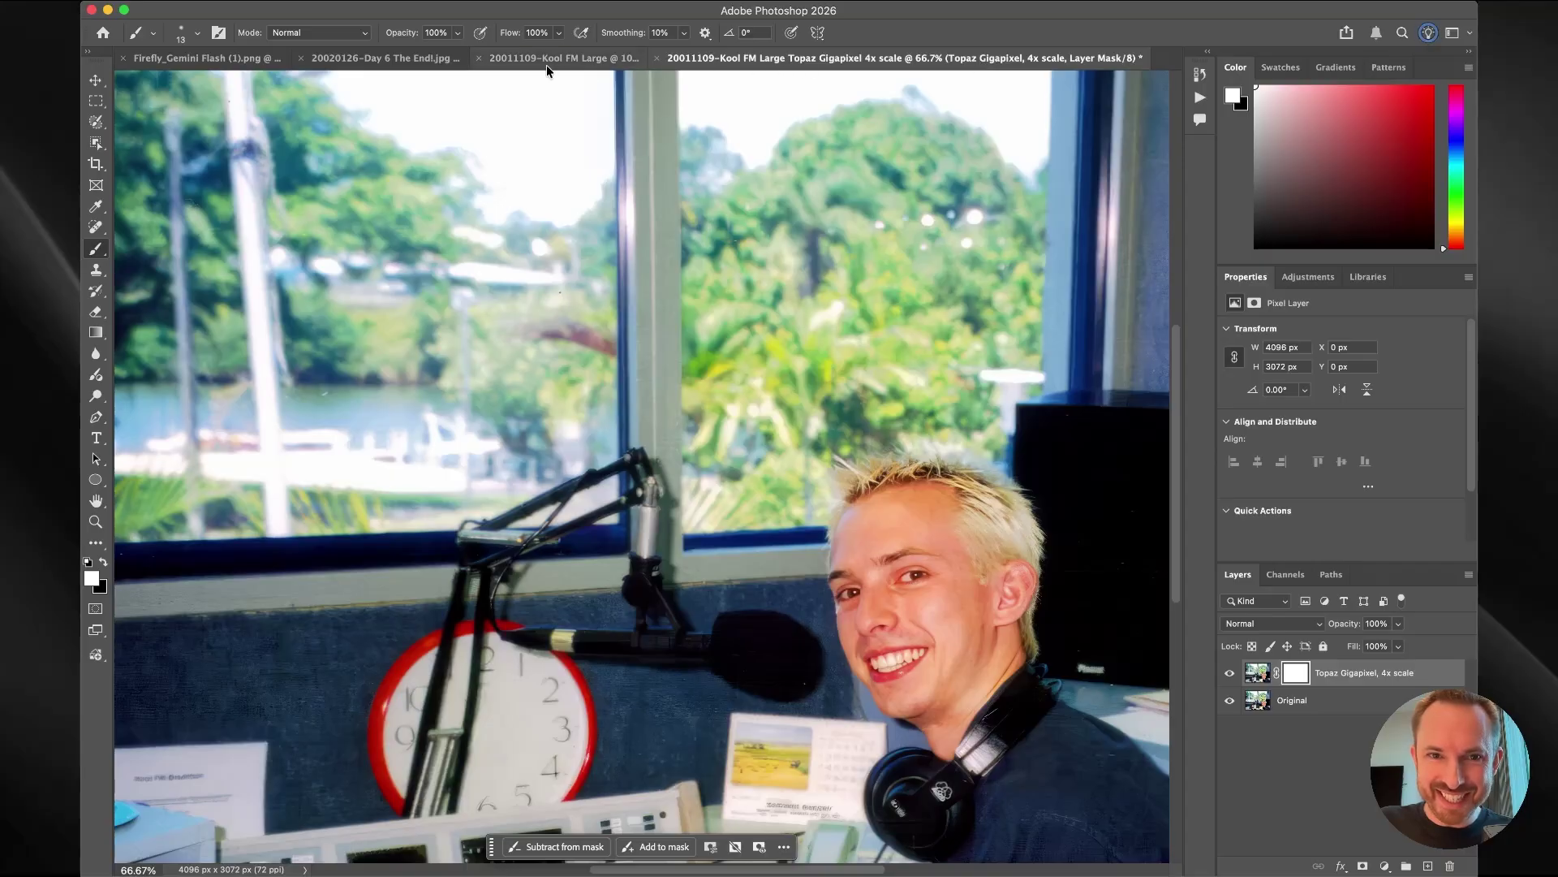
pyautogui.click(547, 66)
pyautogui.click(966, 61)
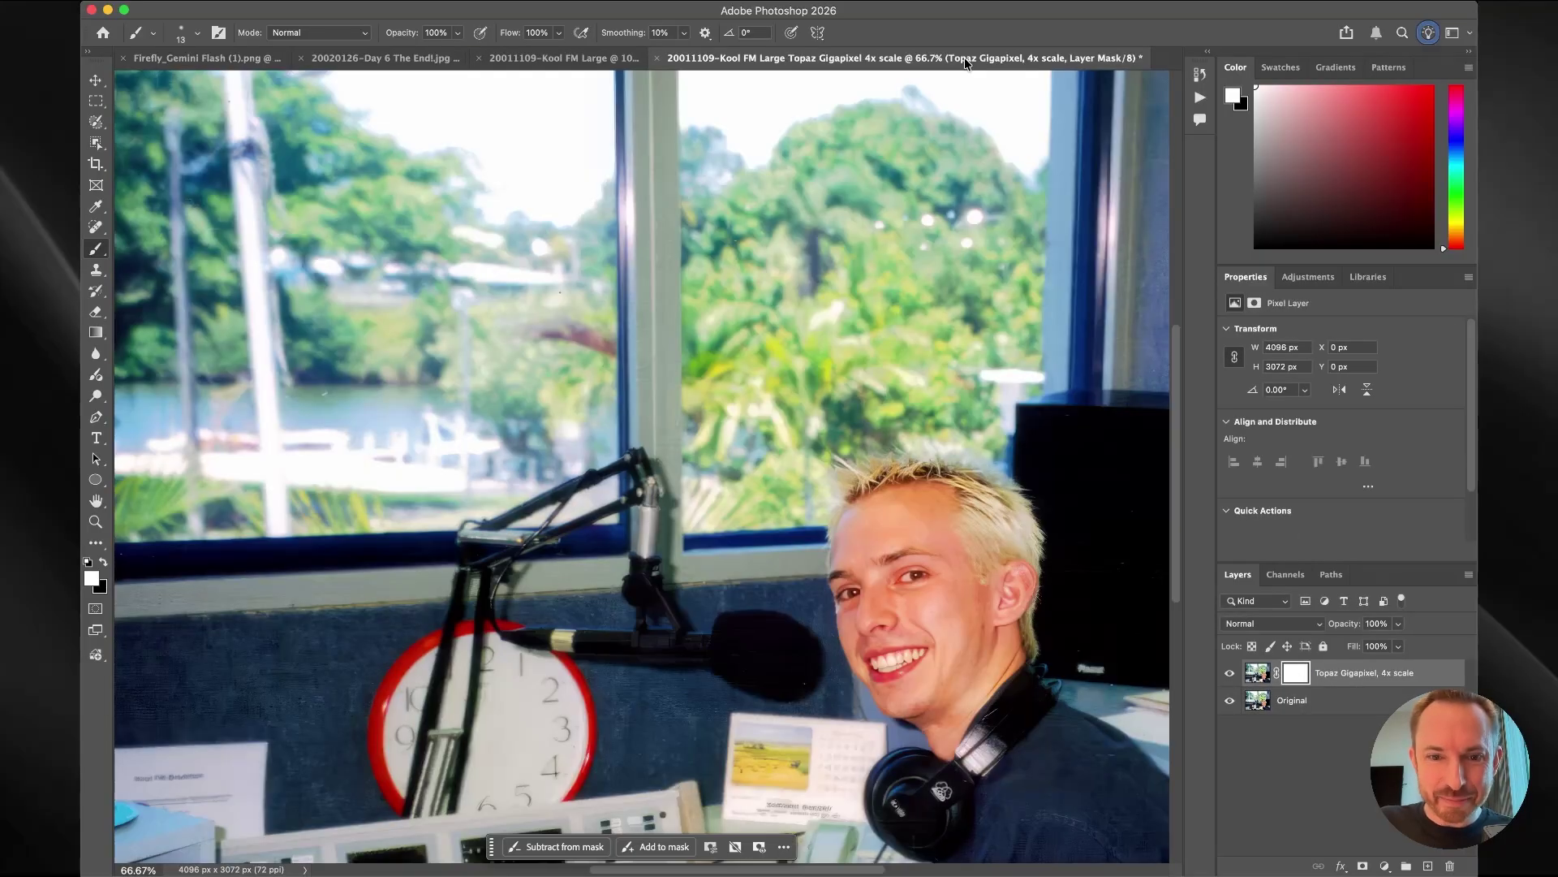
pyautogui.click(368, 65)
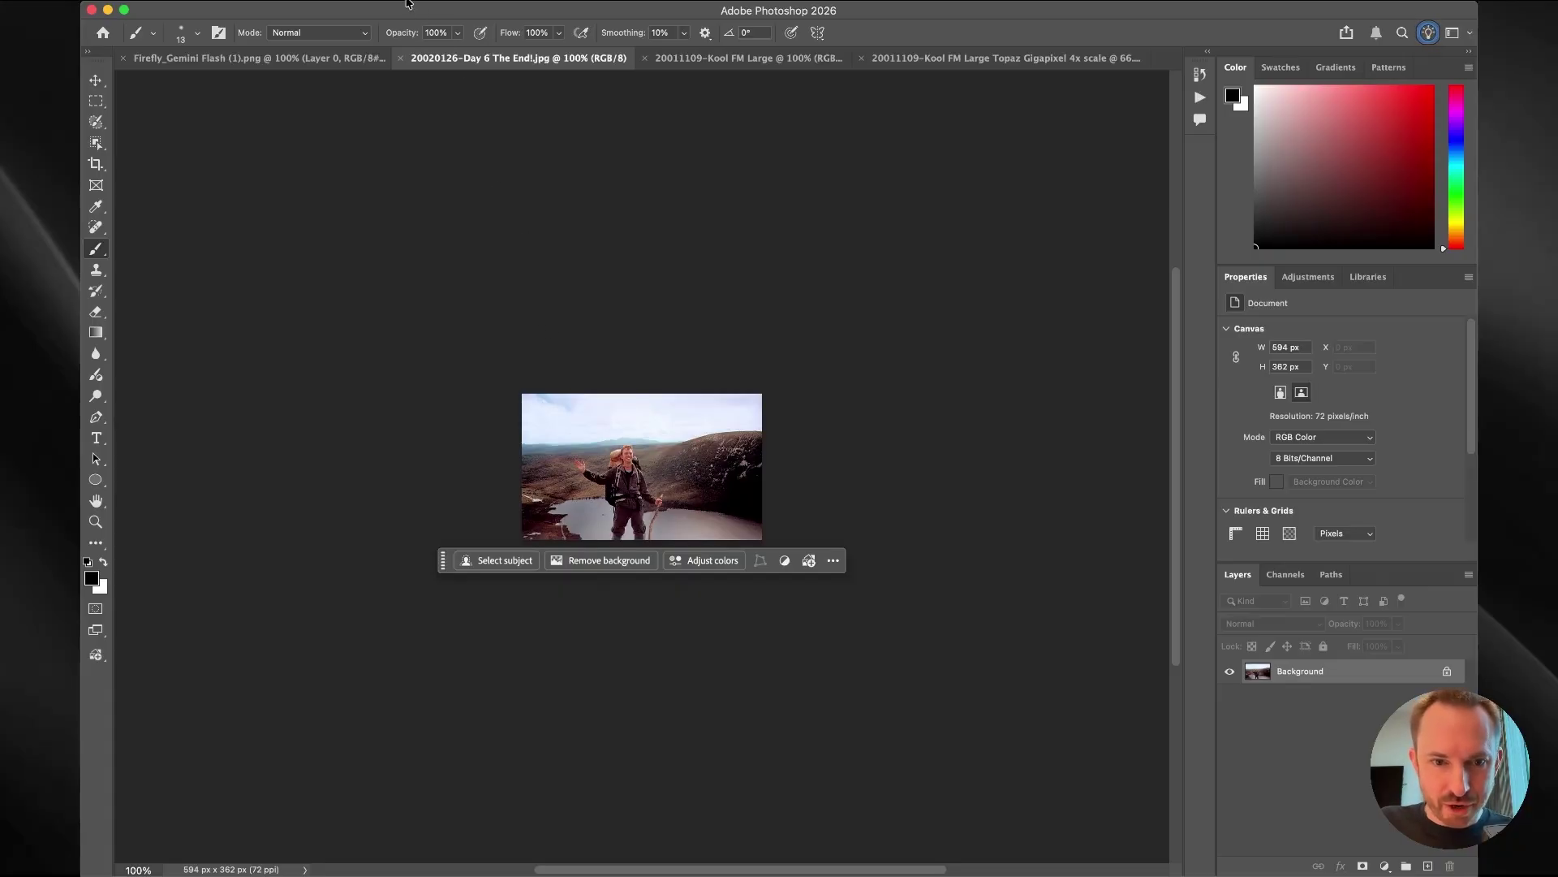
# - Inspect the hiker photo and start a Generative Upscale with the Topaz Bloom model
pyautogui.press('super+equal')
pyautogui.press('super+equal')
pyautogui.press('super+equal')
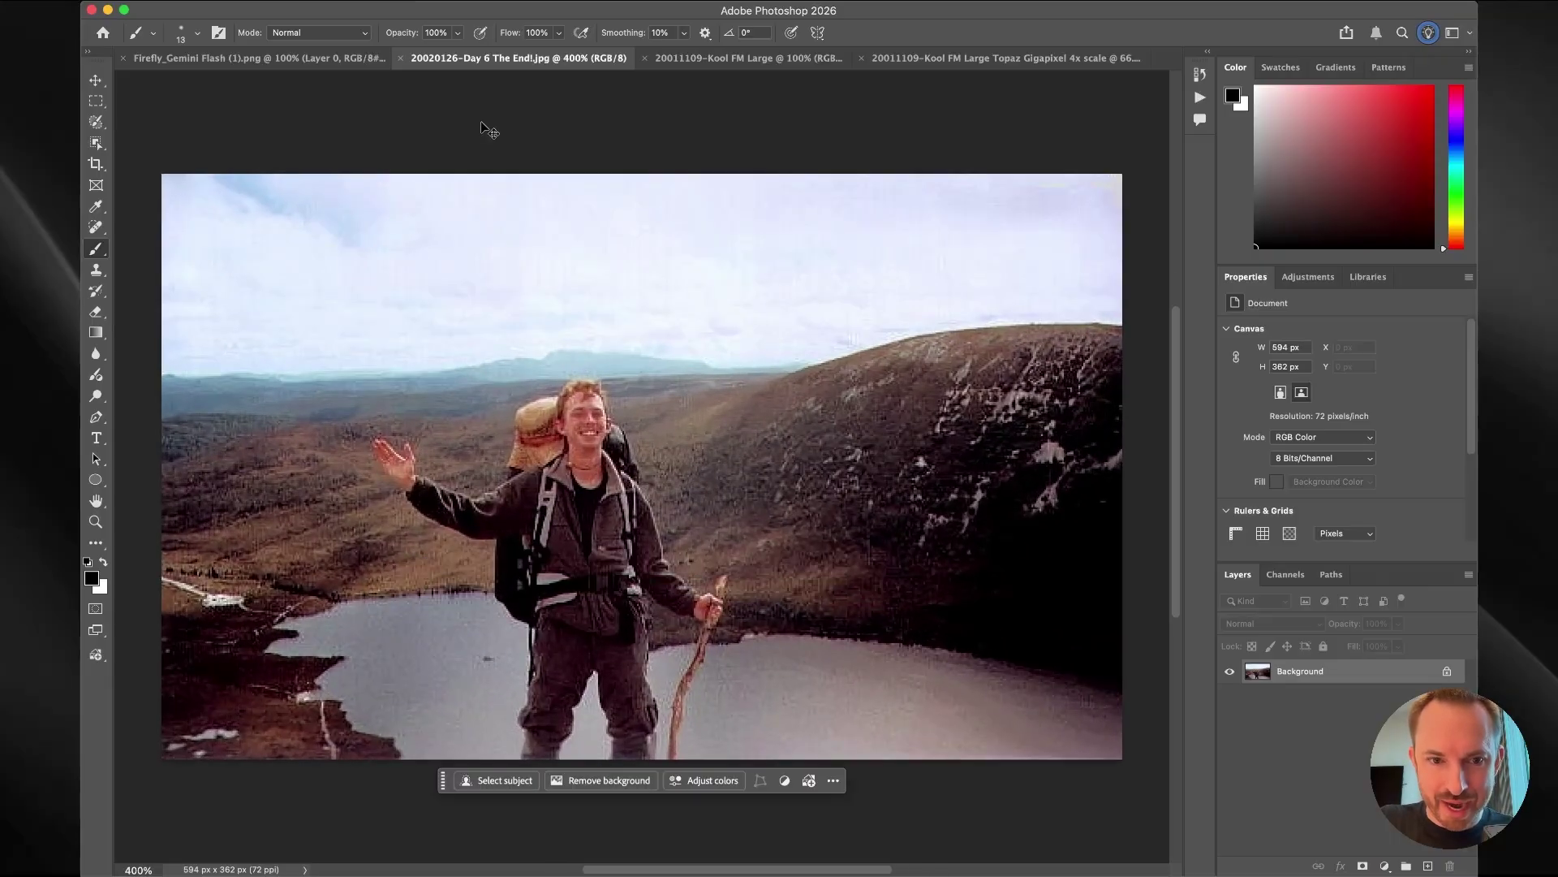
pyautogui.press('super+minus')
pyautogui.press('super+minus')
pyautogui.press('super+minus')
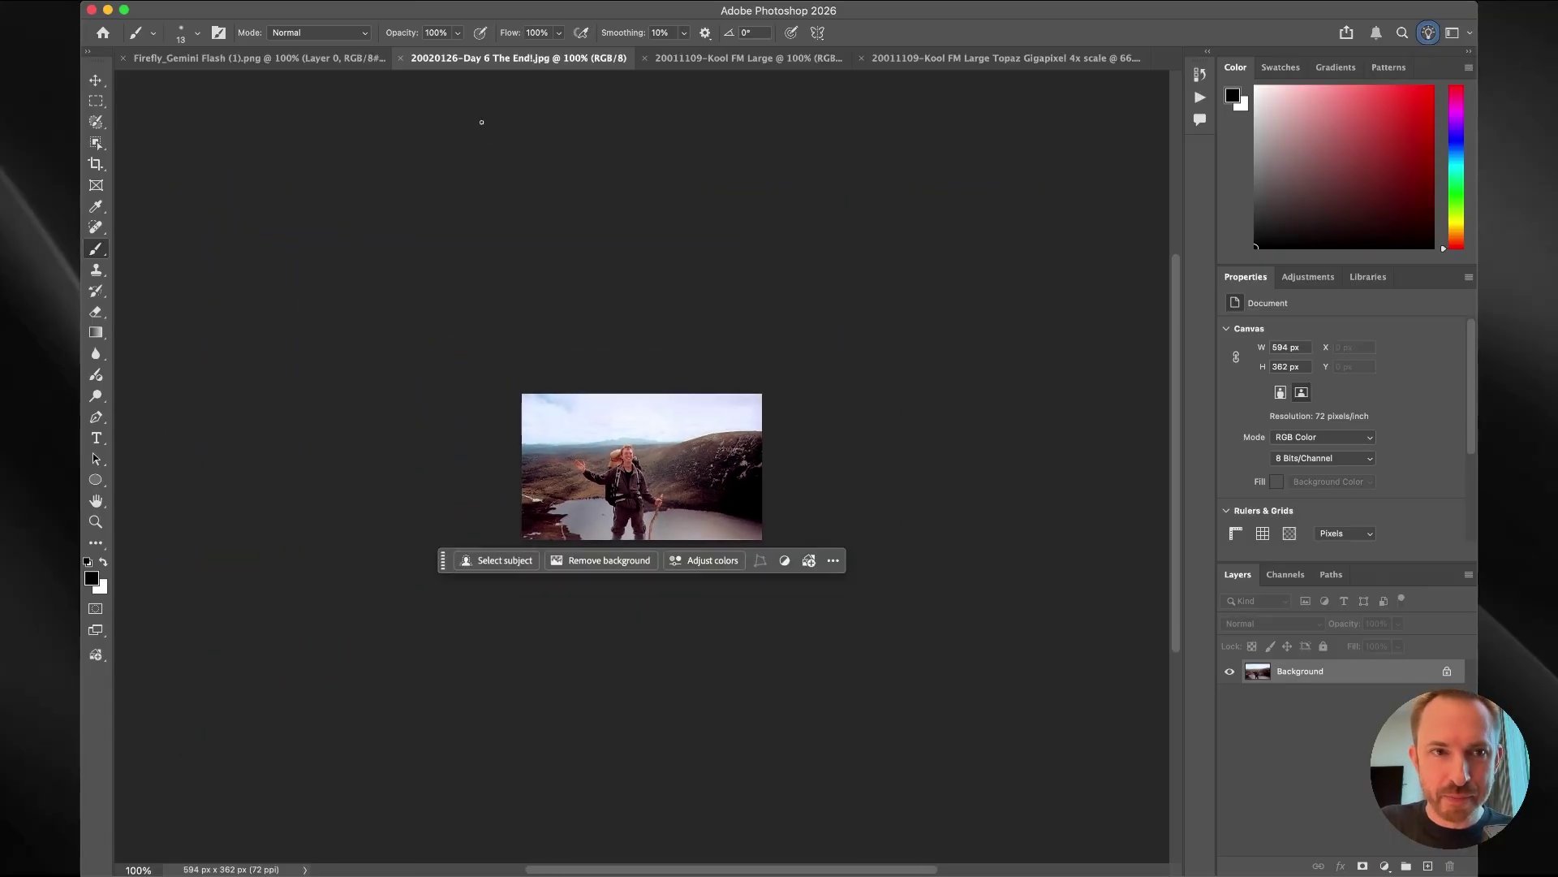
pyautogui.click(316, 6)
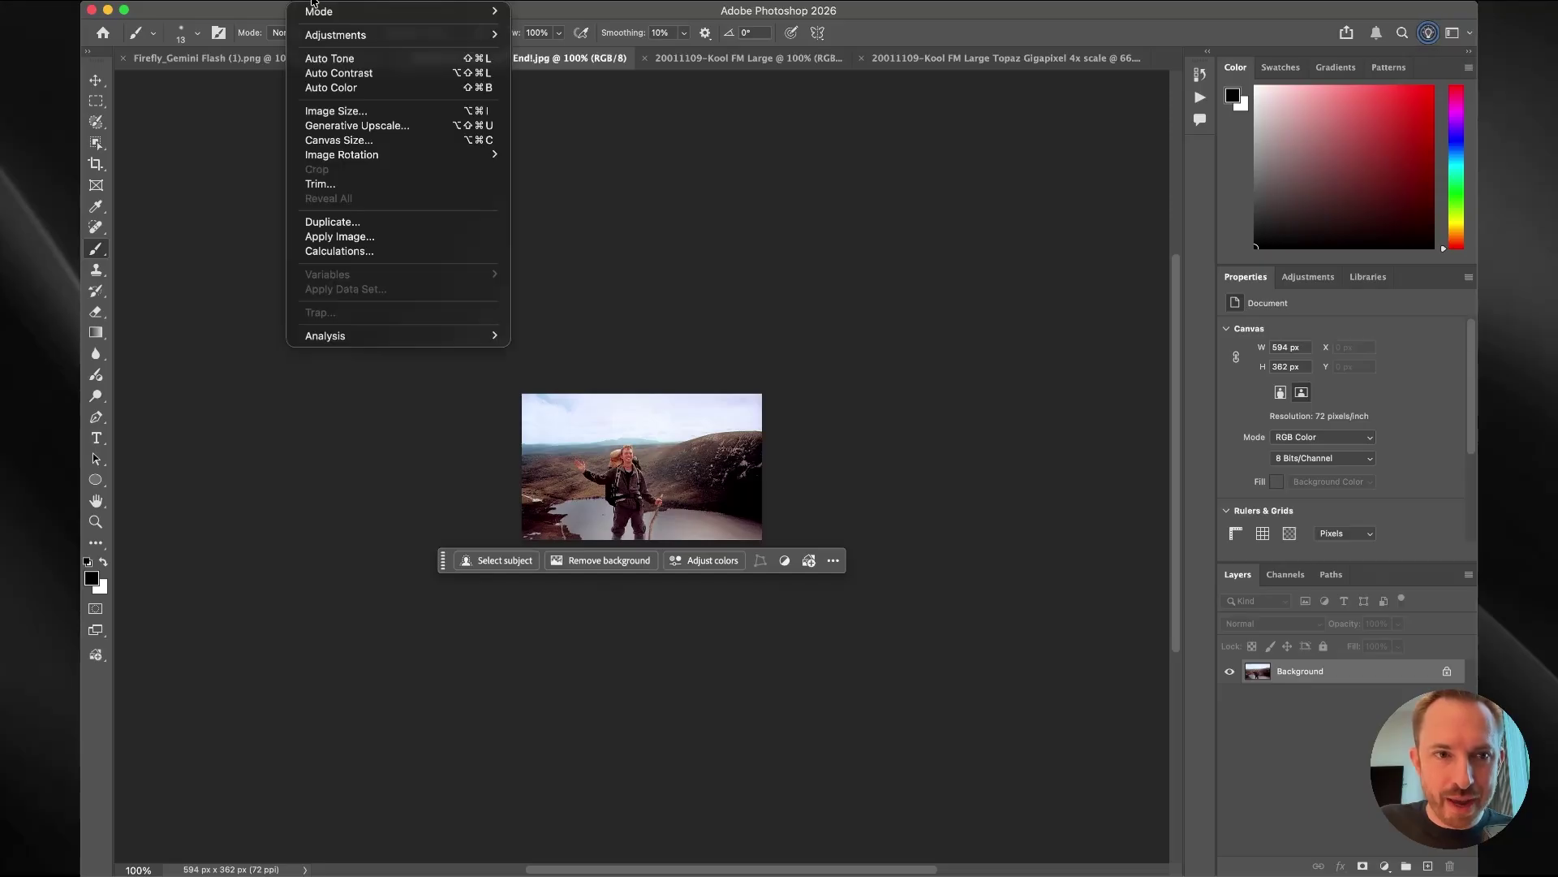
pyautogui.click(349, 127)
pyautogui.click(703, 390)
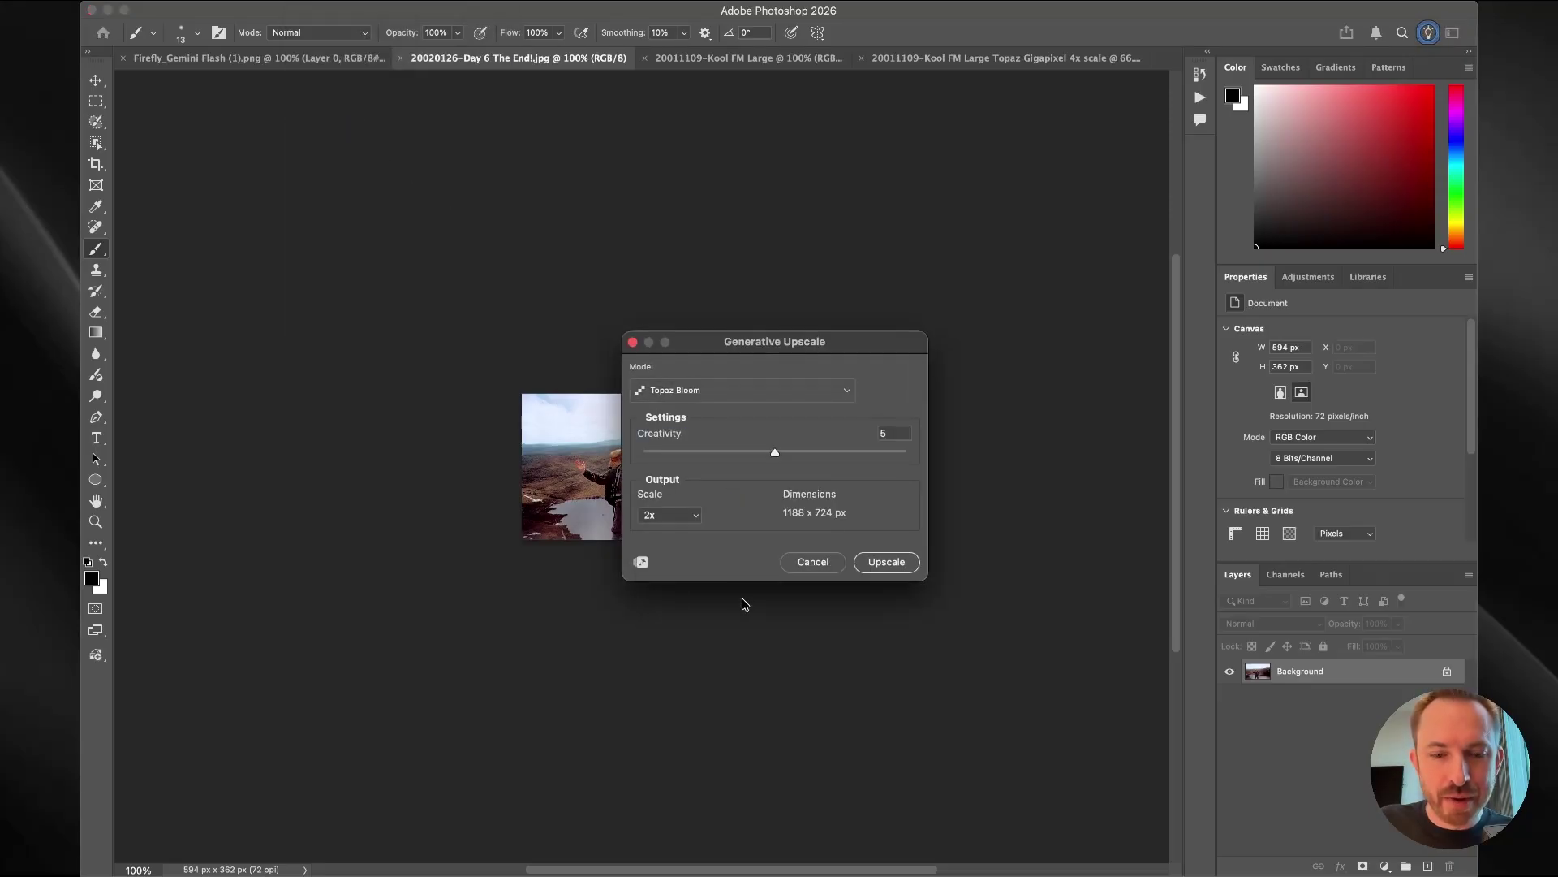
pyautogui.click(742, 597)
# - Upscale it 4x at creativity 10, then toggle the new layer to compare with the original
pyautogui.moveTo(718, 344); pyautogui.dragTo(848, 332)
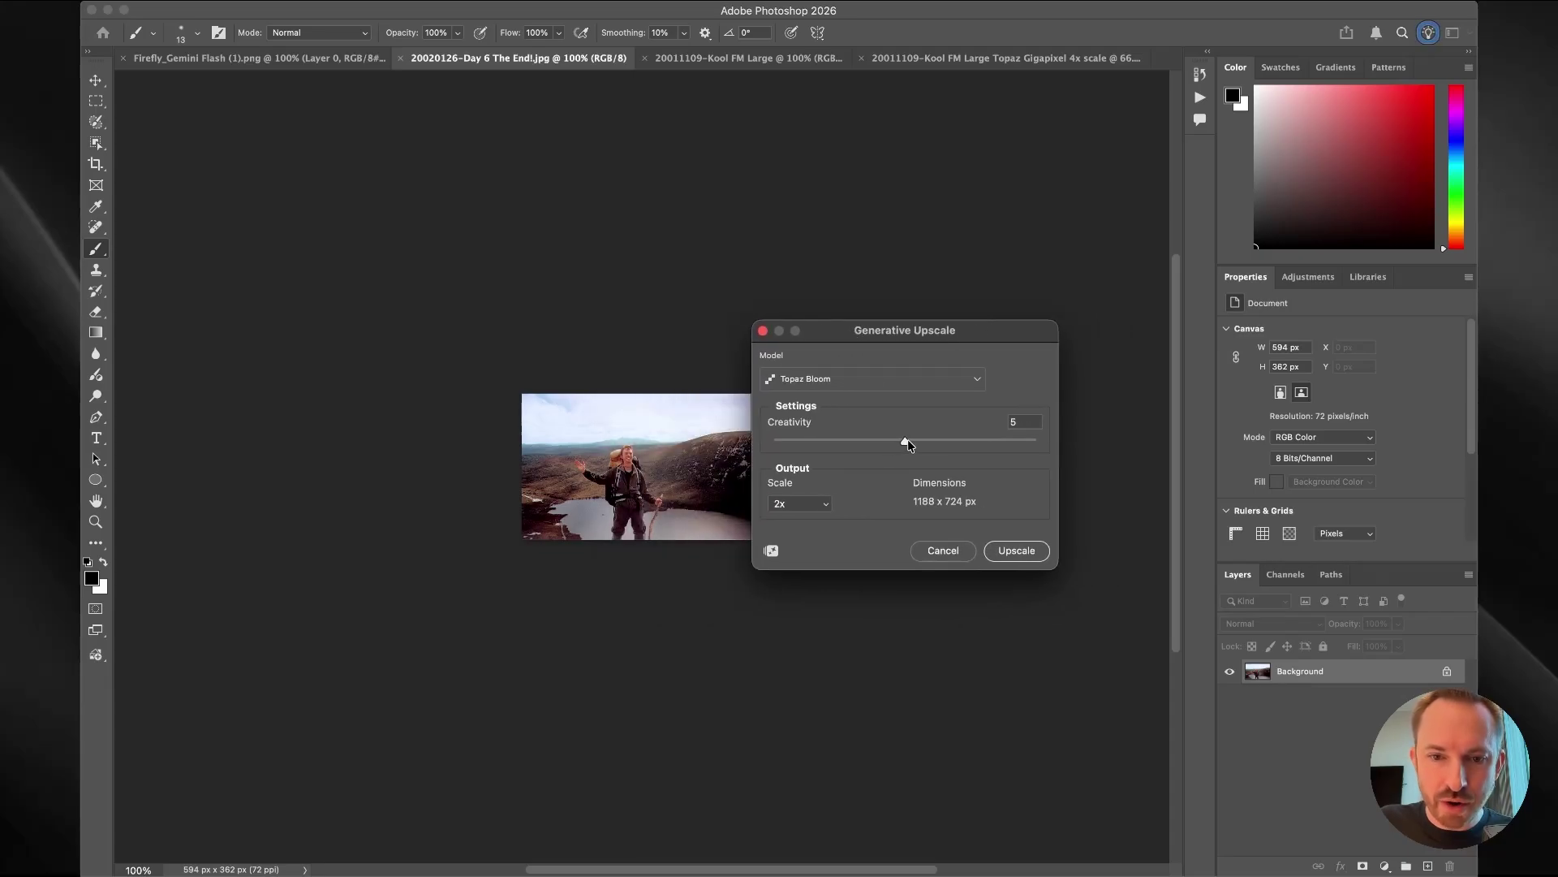
pyautogui.moveTo(907, 441); pyautogui.dragTo(1084, 446)
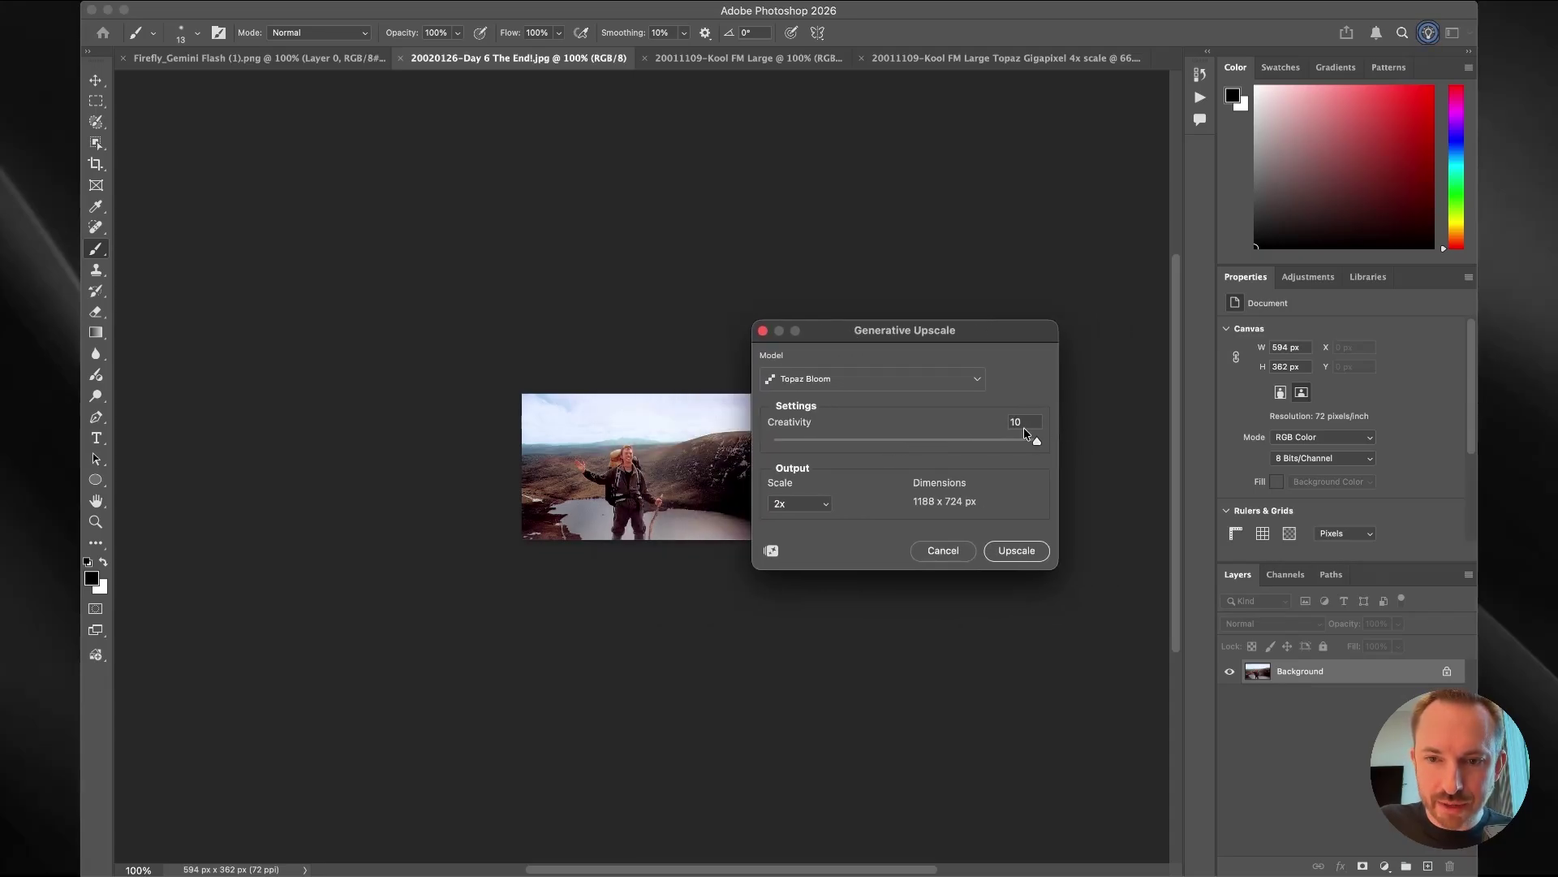
pyautogui.click(824, 507)
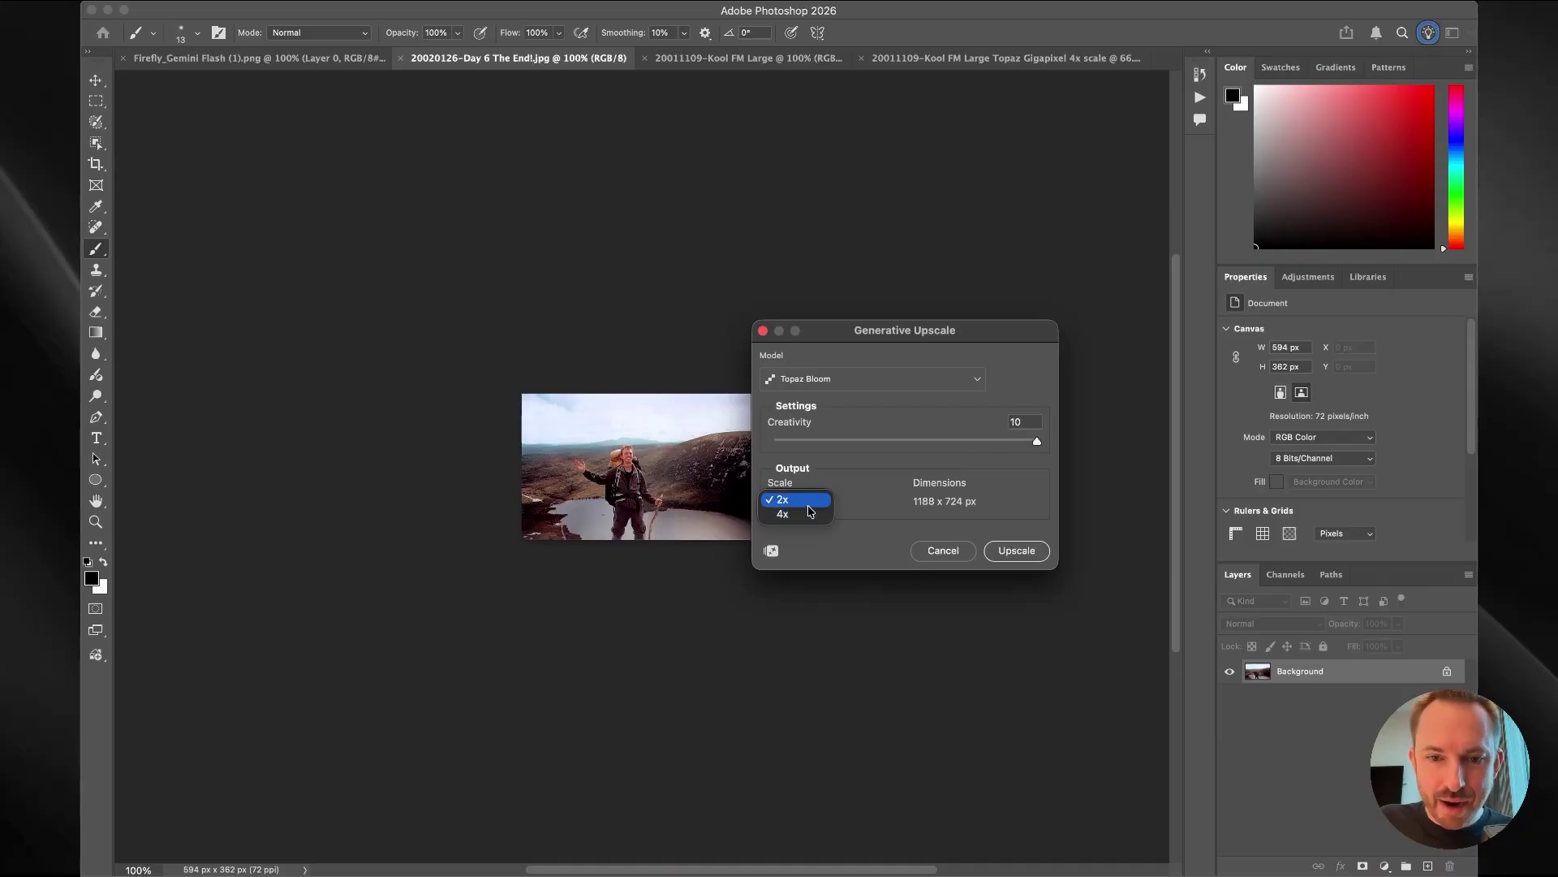
pyautogui.click(810, 516)
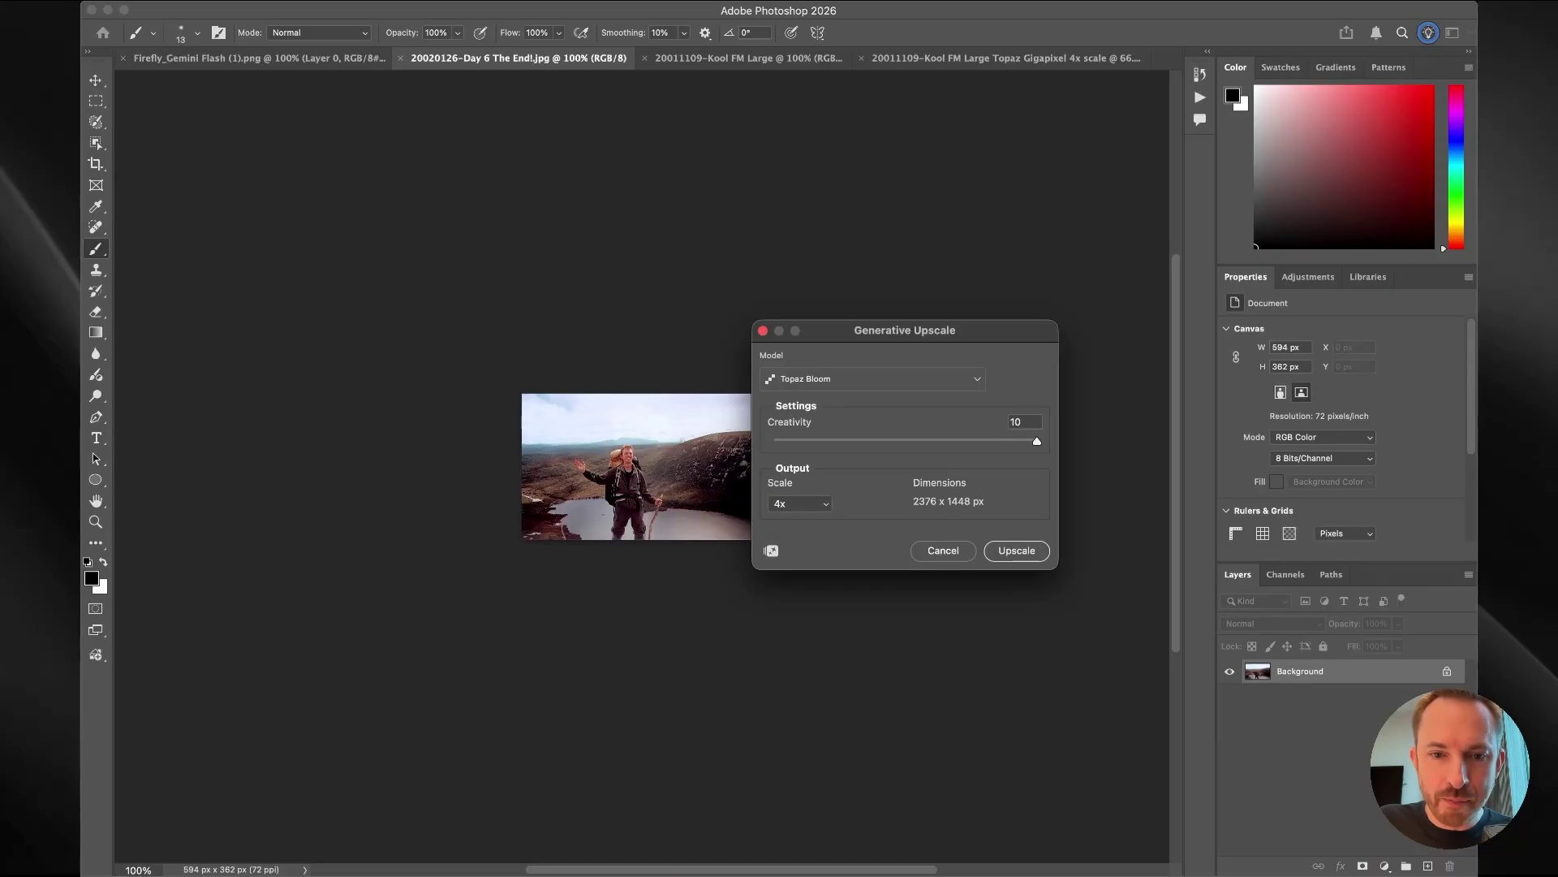
pyautogui.click(1018, 551)
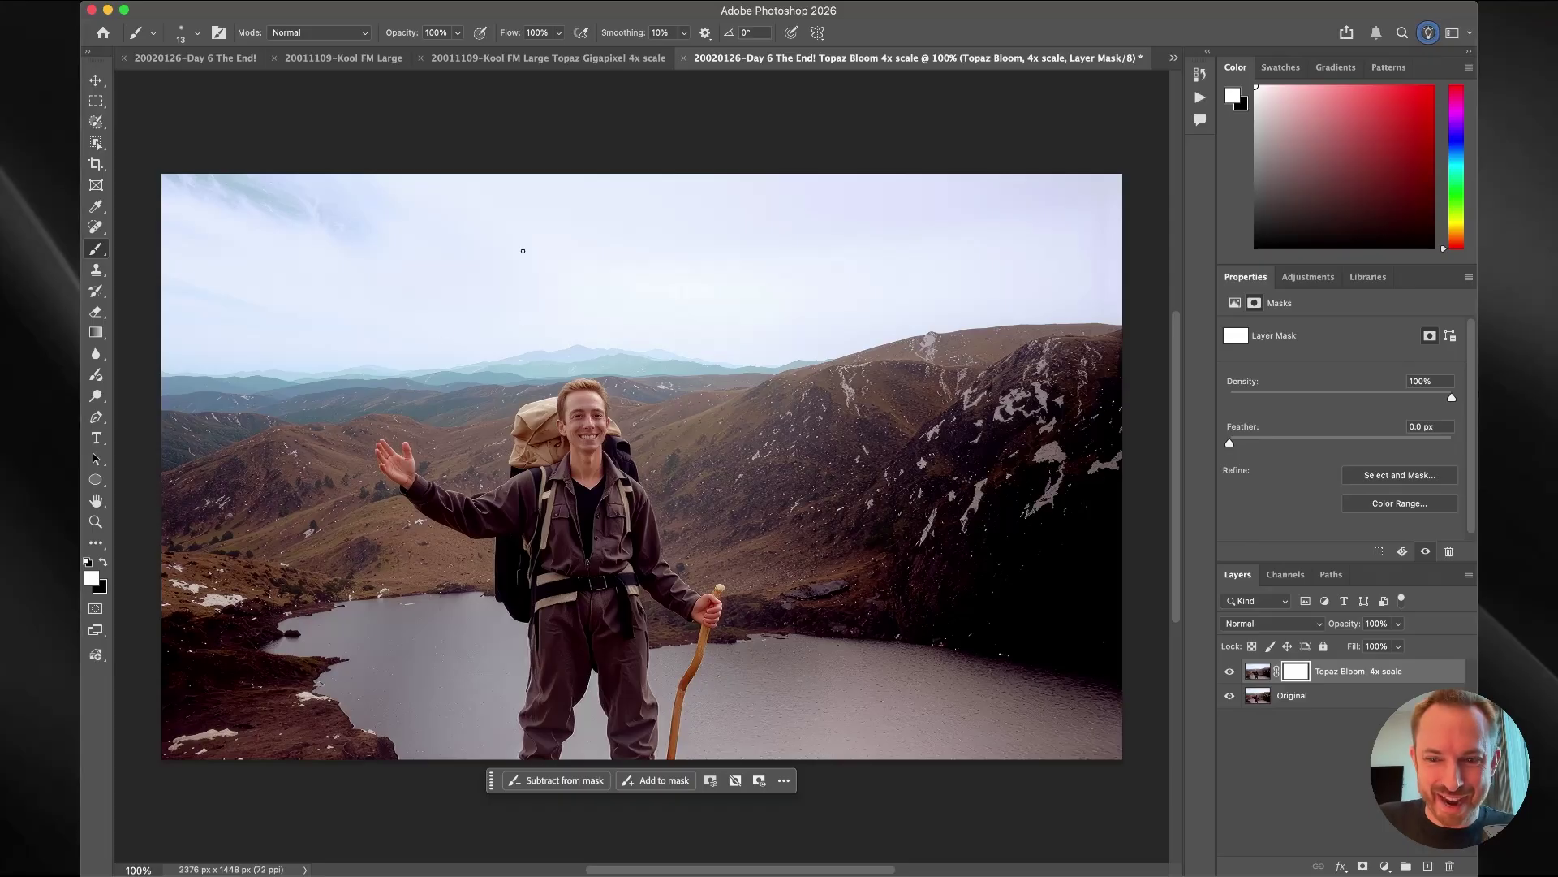
pyautogui.click(1230, 672)
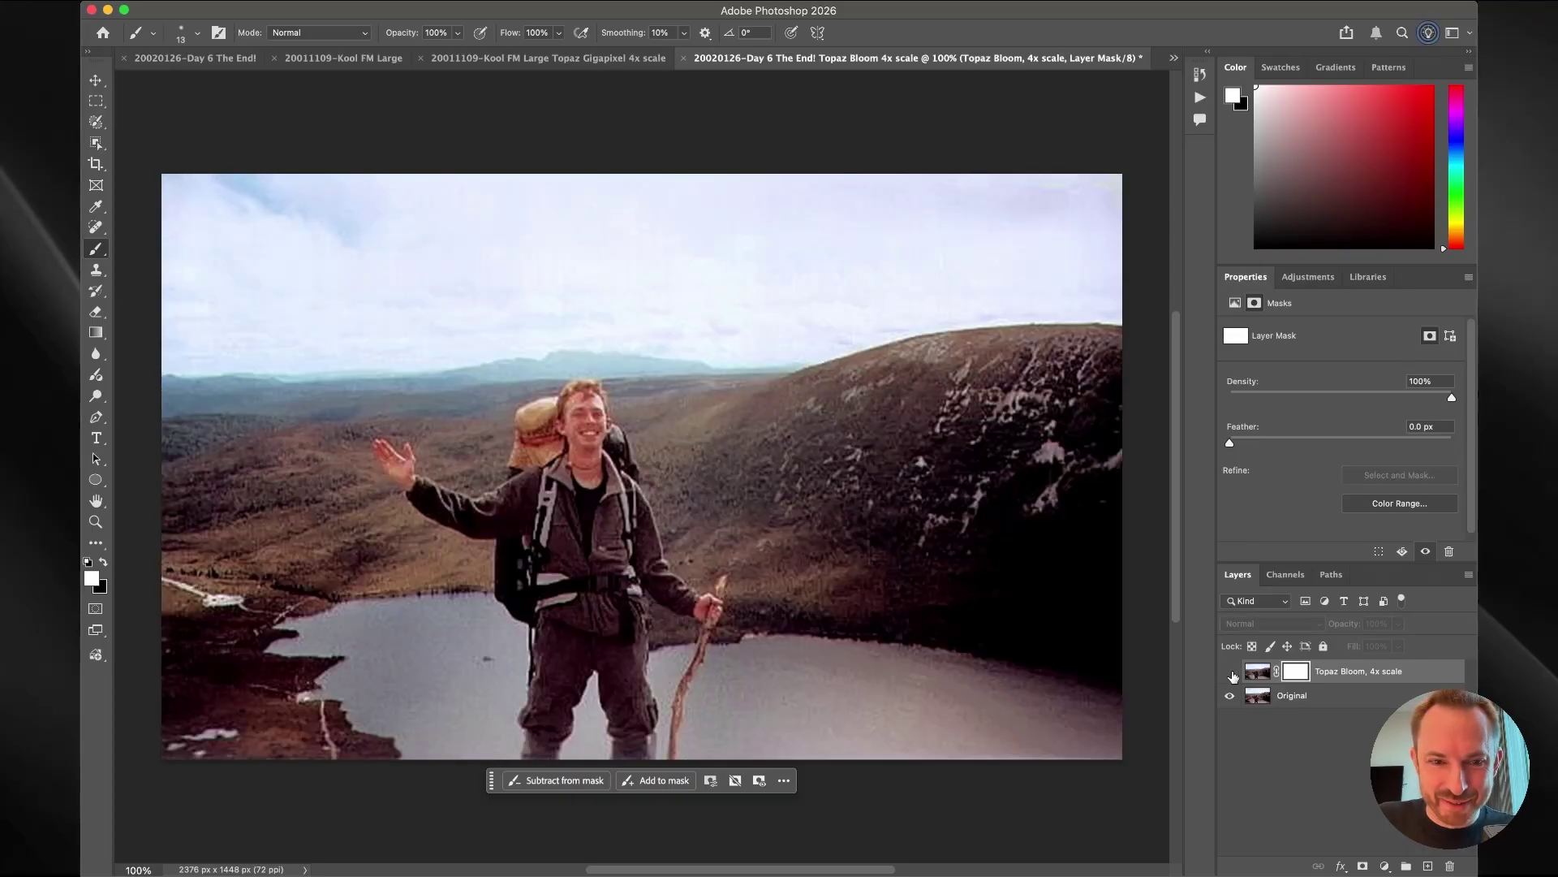
pyautogui.click(1231, 672)
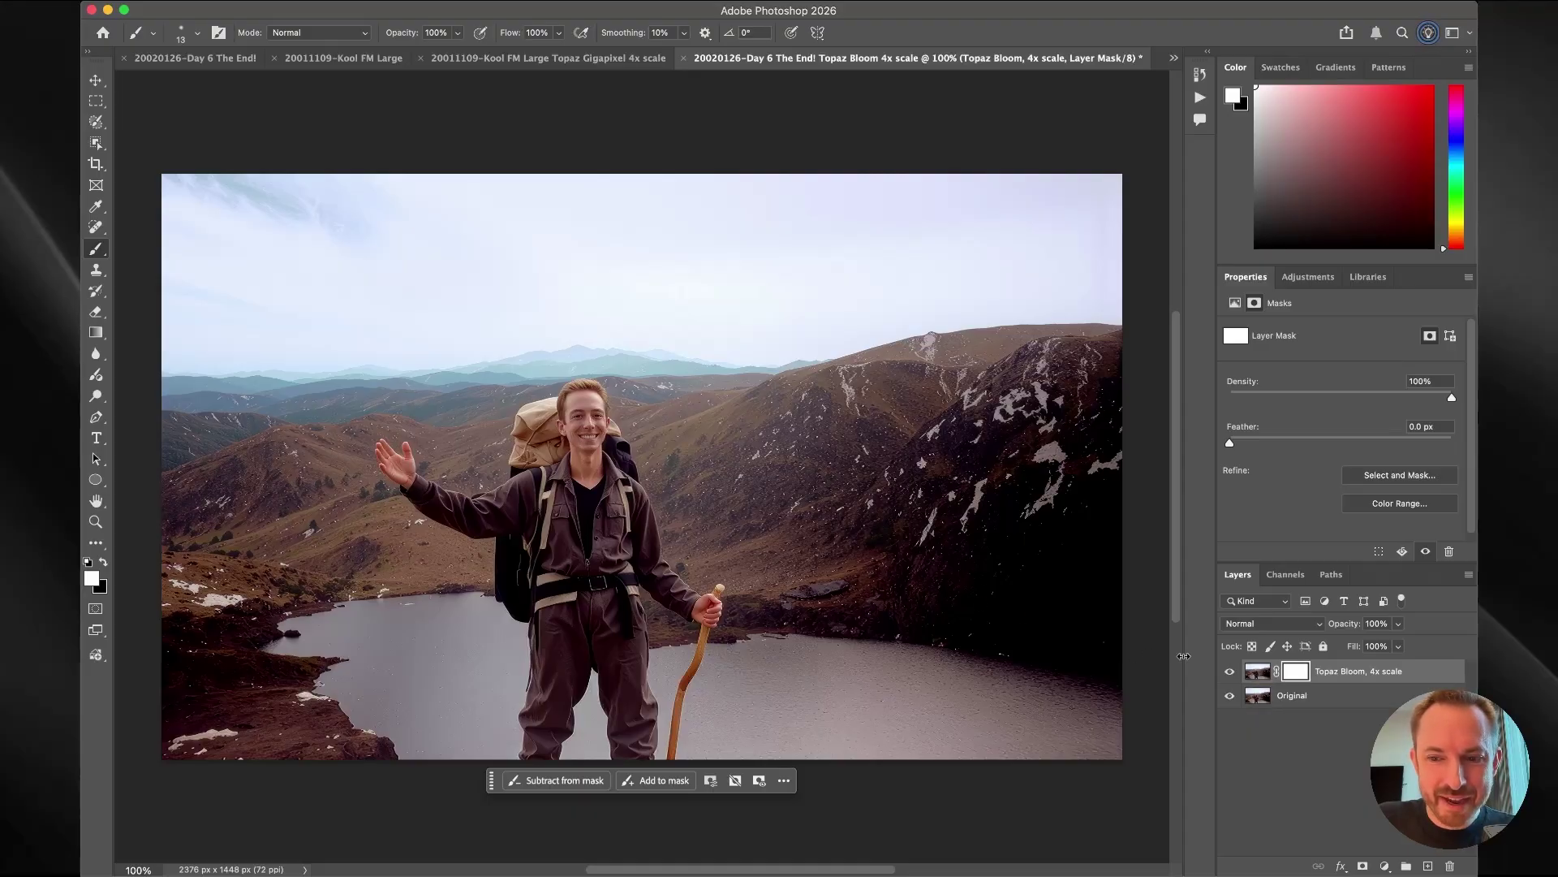
# - Hide the upscaled layer, select the runner's shirt, and pick Gemini 2.5 (Nano Banana) for Generative Fill
pyautogui.click(1230, 671)
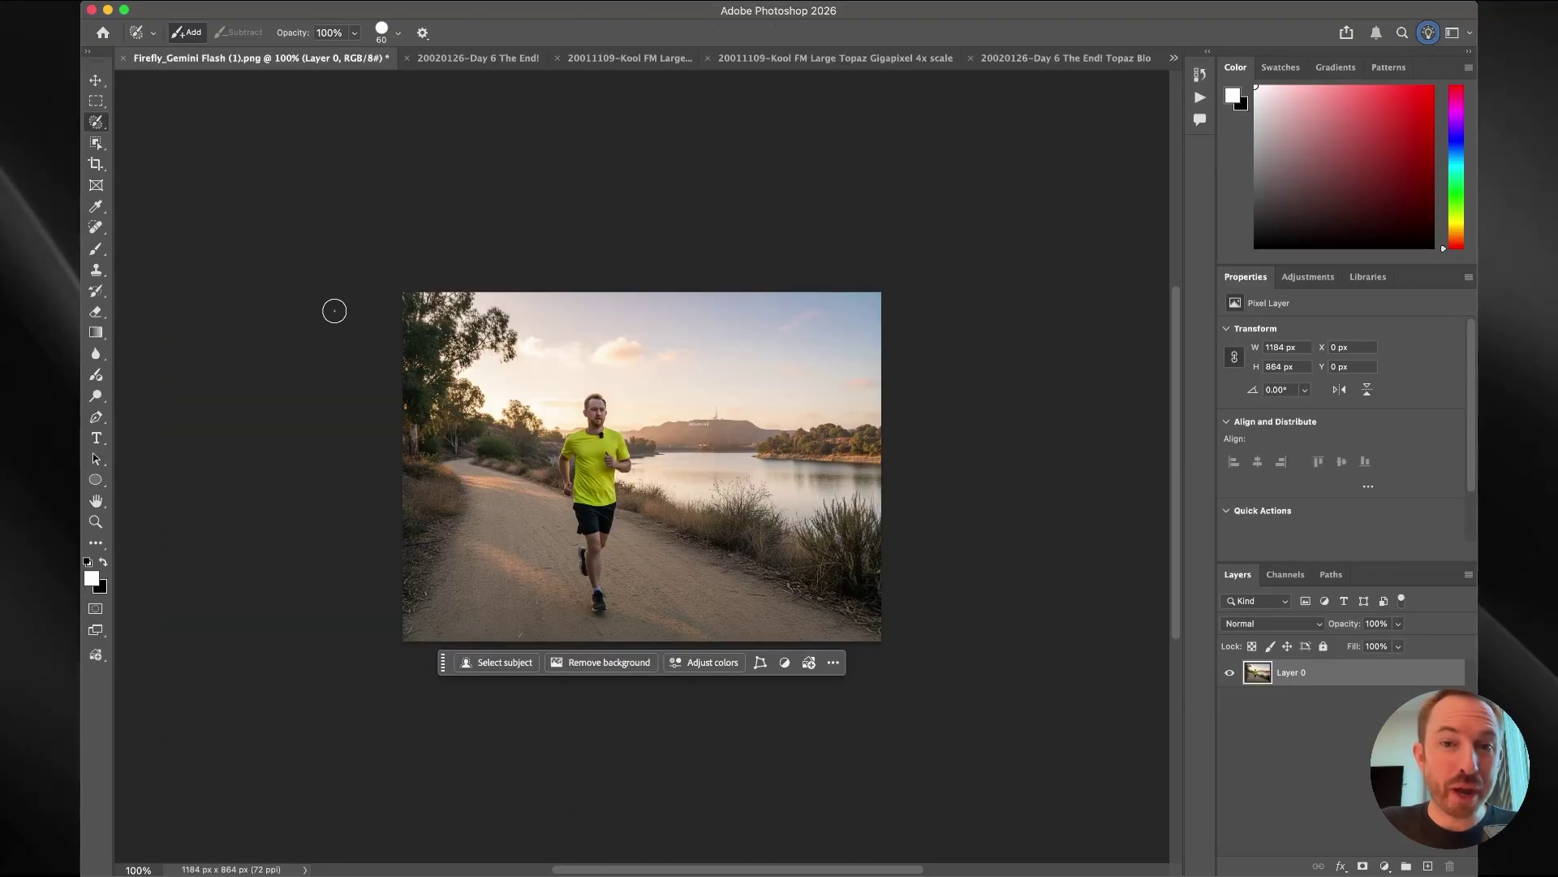
pyautogui.moveTo(566, 454)
pyautogui.mouseDown()
pyautogui.moveTo(580, 495)
pyautogui.moveTo(604, 497)
pyautogui.moveTo(592, 467)
pyautogui.moveTo(594, 449)
pyautogui.moveTo(618, 452)
pyautogui.moveTo(609, 438)
pyautogui.moveTo(593, 487)
pyautogui.mouseUp()
pyautogui.click(465, 532)
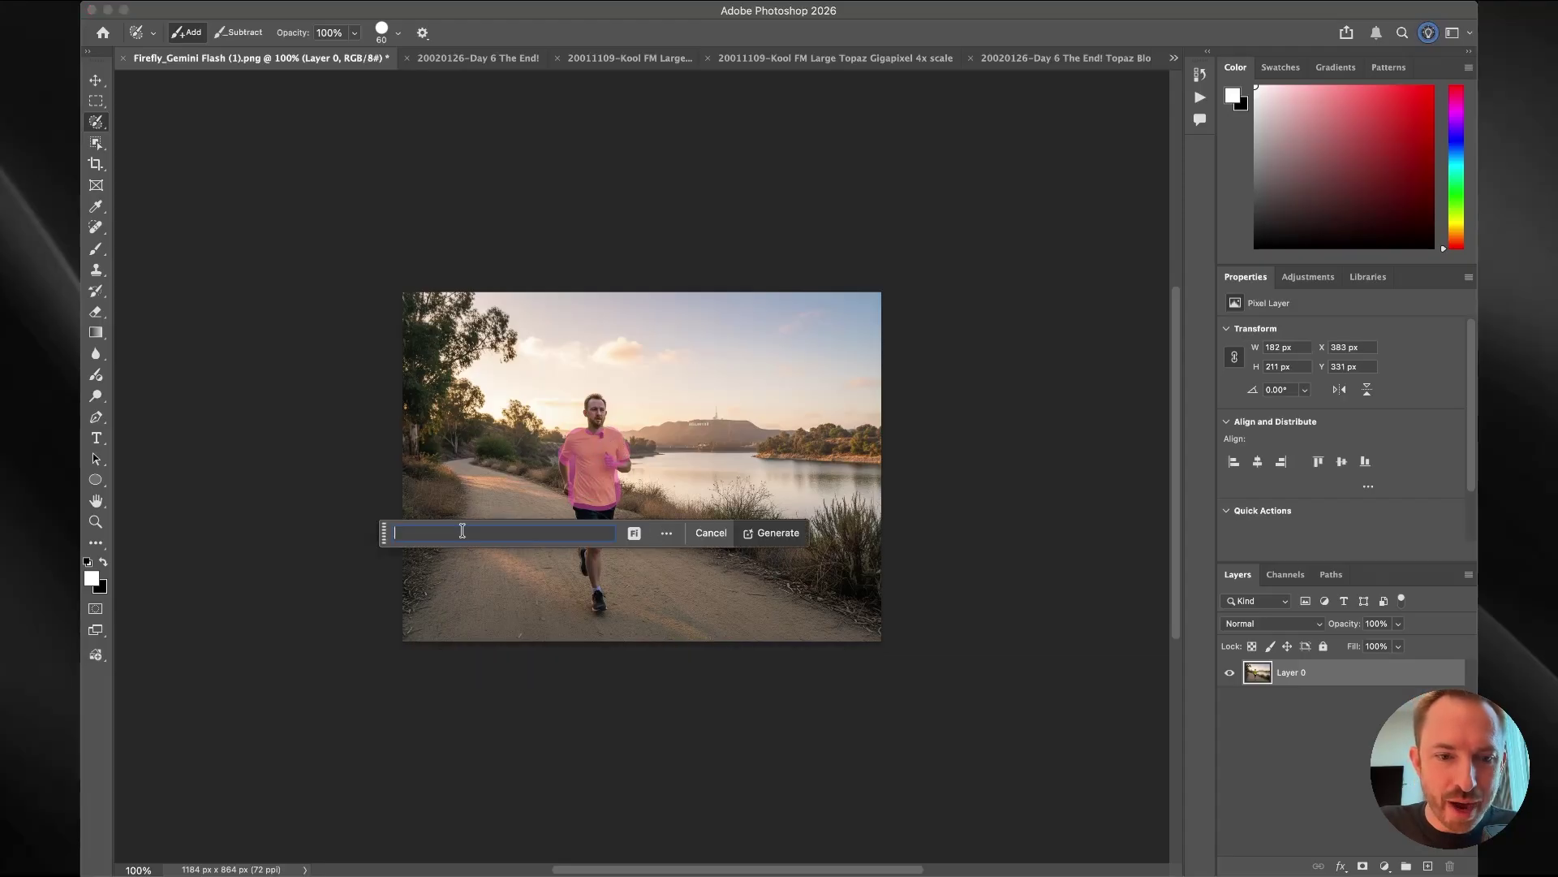
pyautogui.click(634, 535)
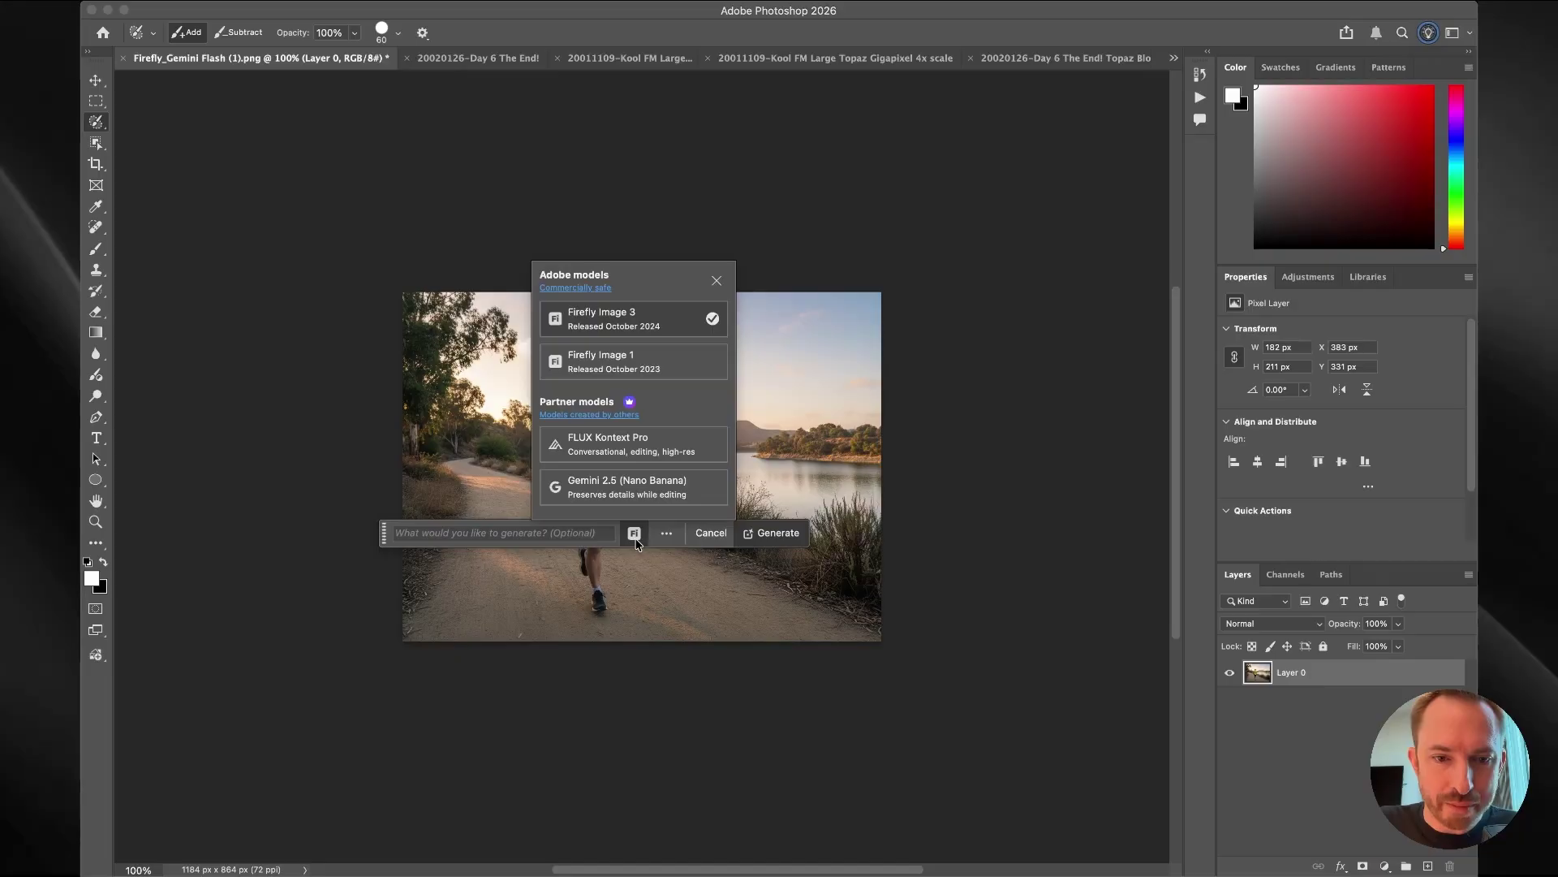
pyautogui.click(641, 493)
# - Generate a flower-covered shirt from a flowers prompt, then begin selecting the sky above the hills
pyautogui.click(537, 536)
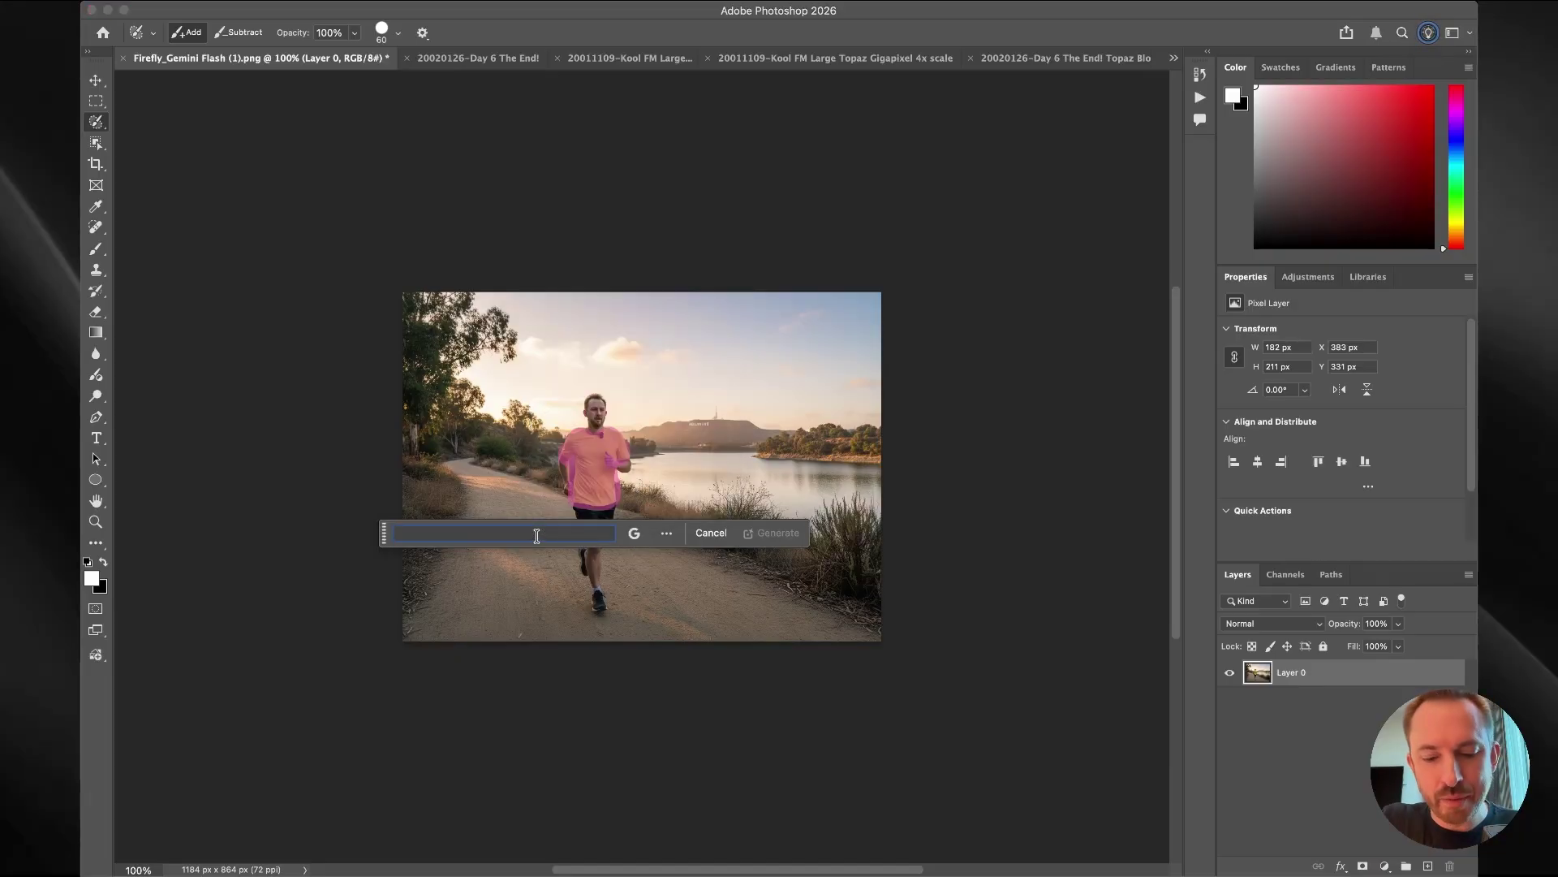
pyautogui.write('A')
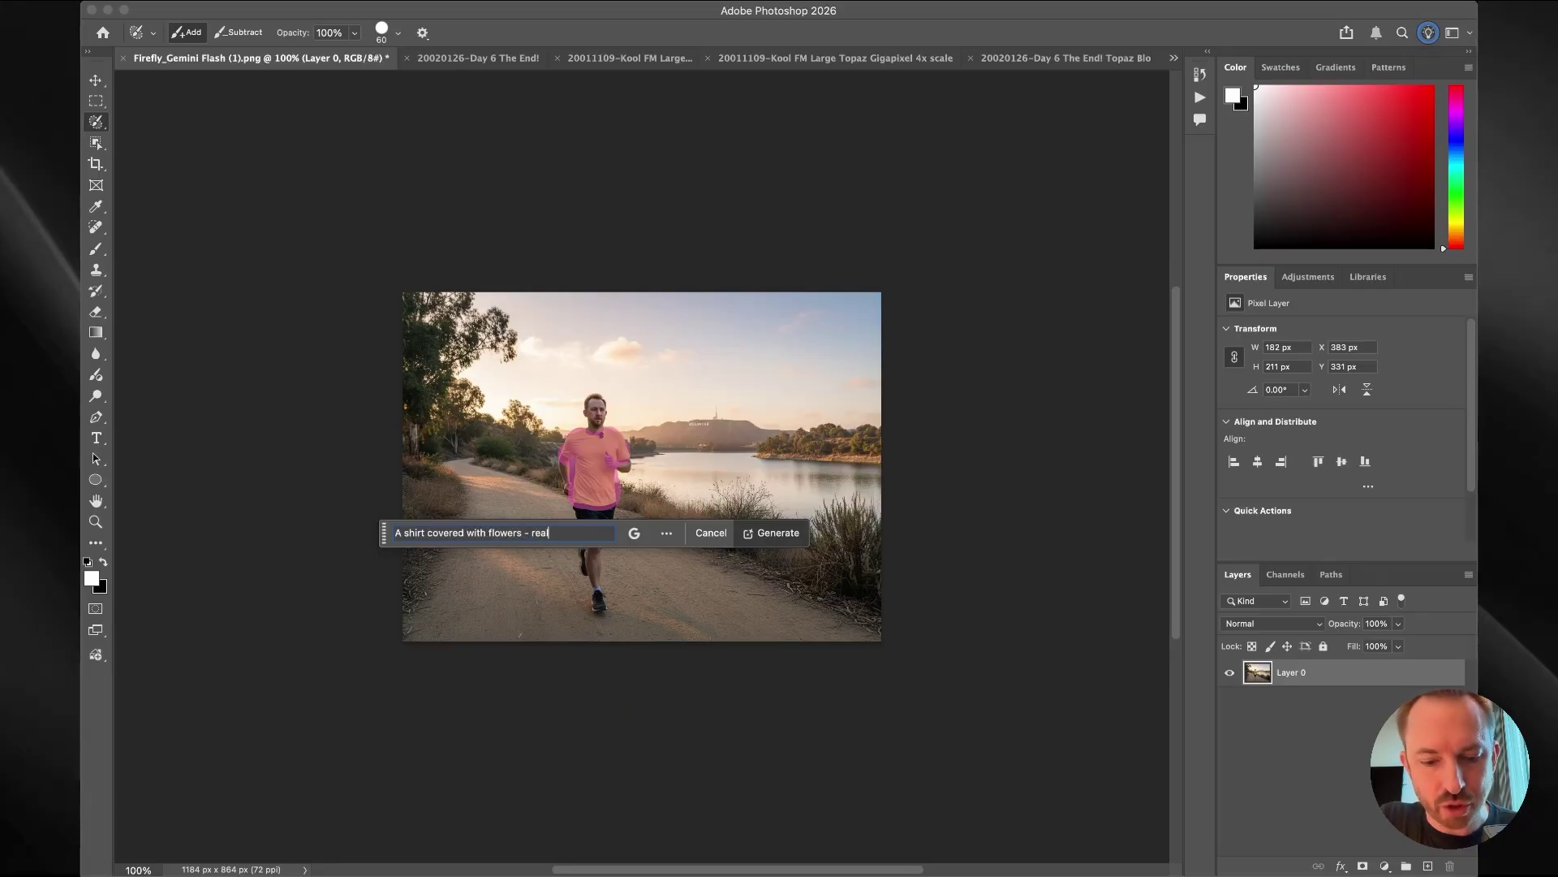
pyautogui.write('lower')
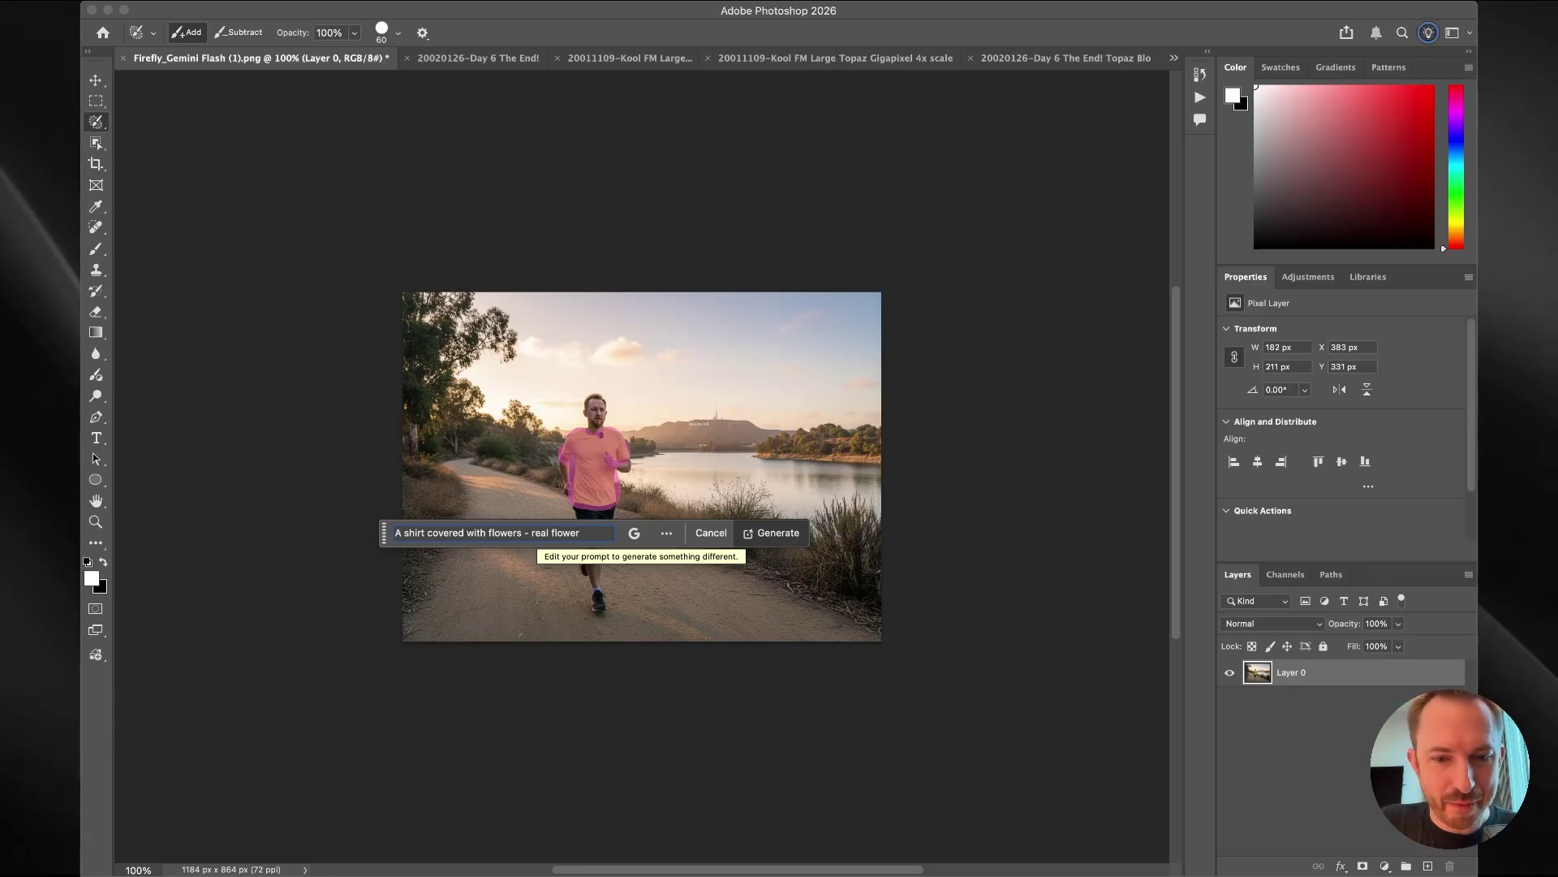
pyautogui.write('s')
pyautogui.press('Return')
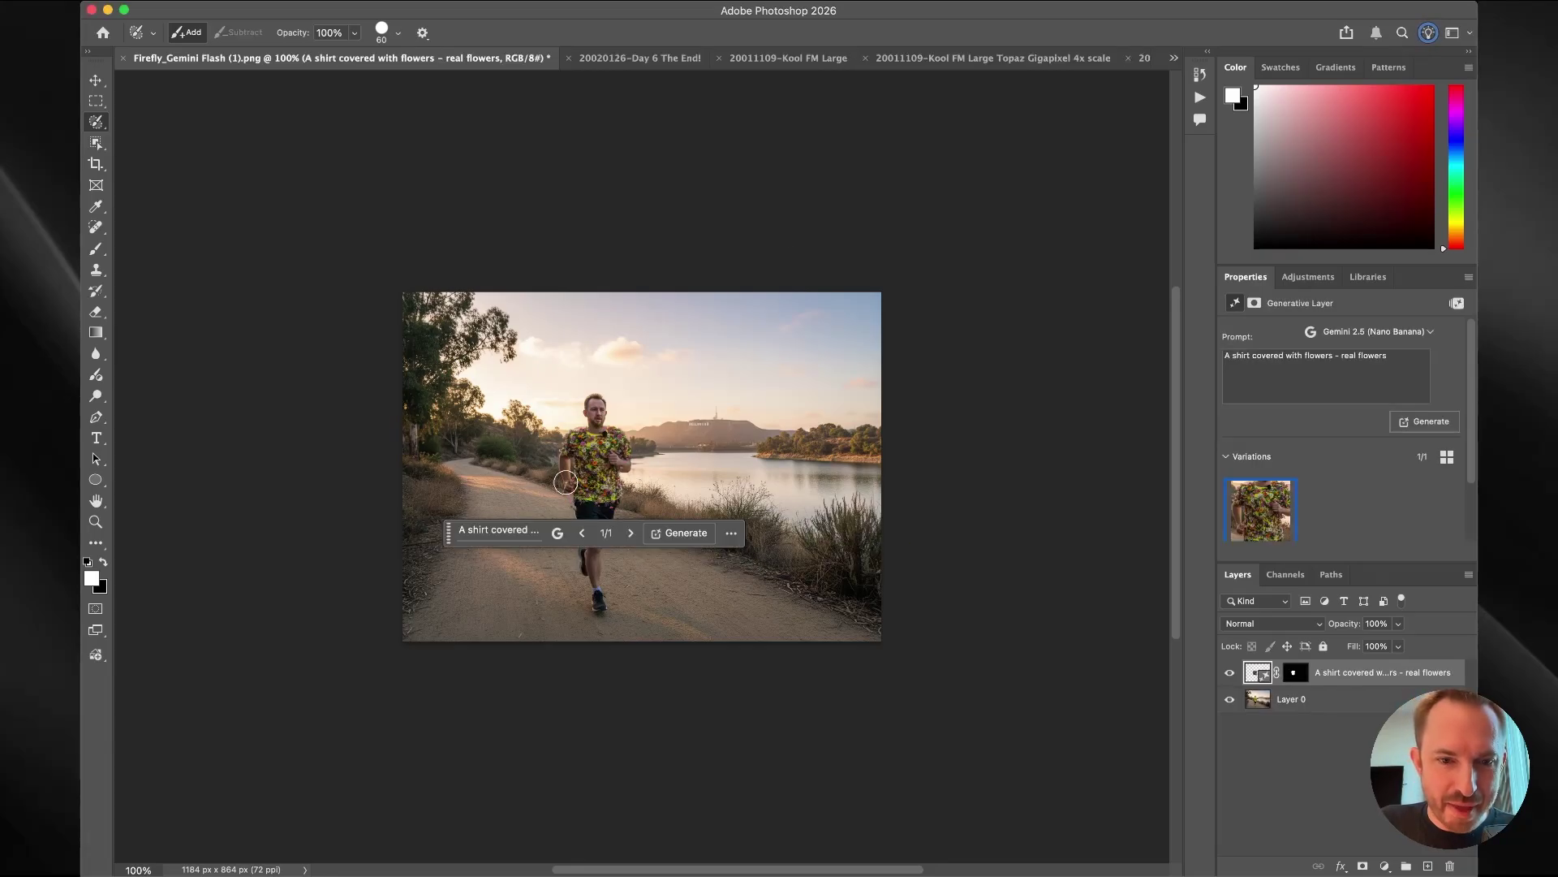
pyautogui.moveTo(448, 533); pyautogui.dragTo(463, 721)
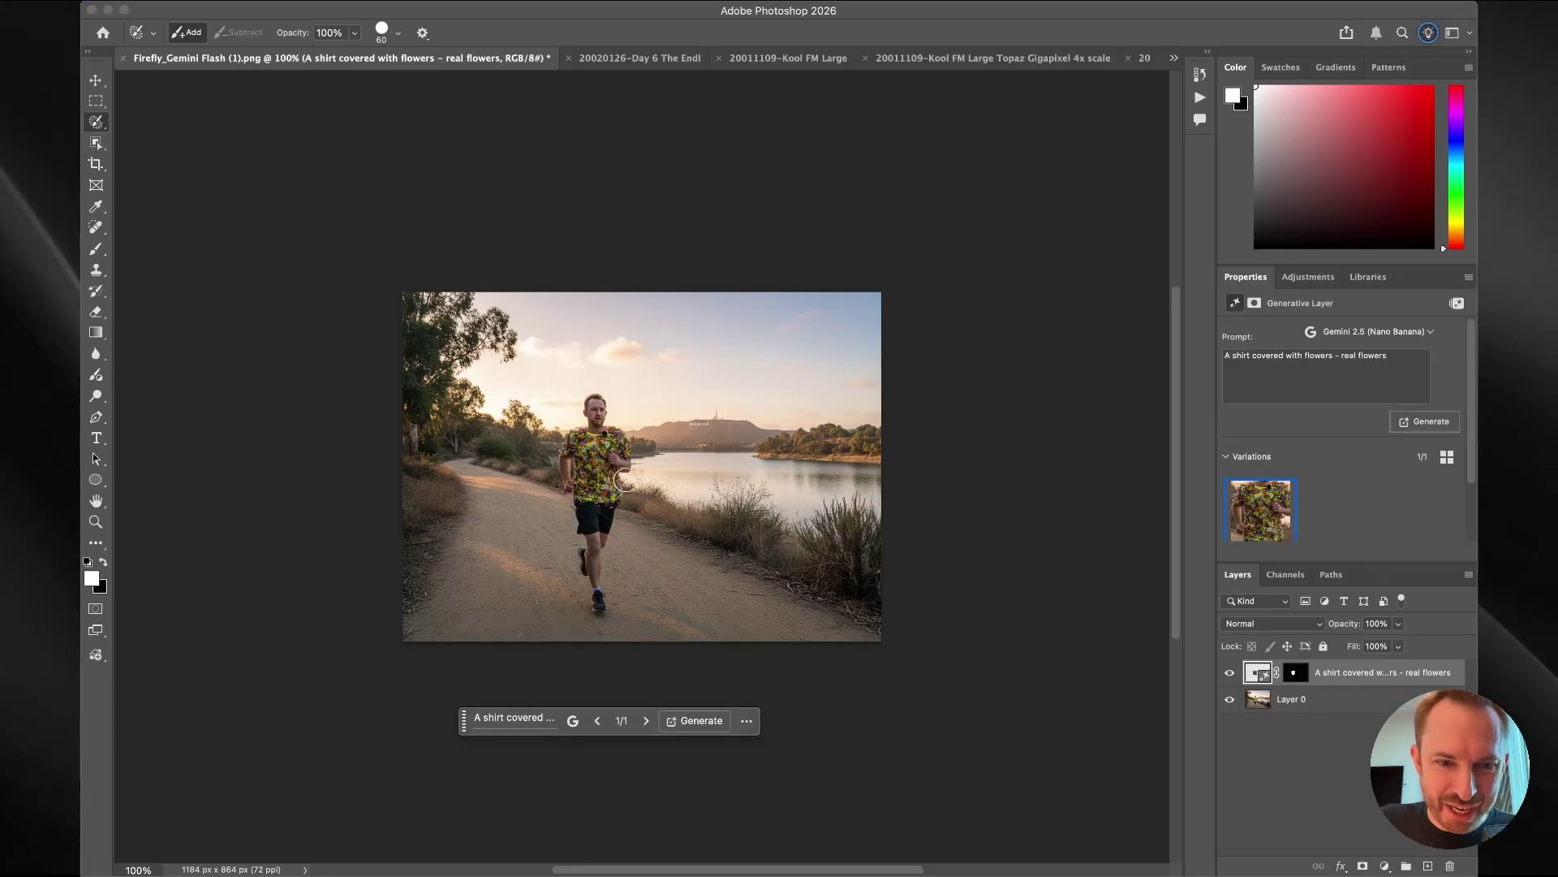
pyautogui.moveTo(609, 305)
pyautogui.mouseDown()
pyautogui.moveTo(869, 338)
pyautogui.moveTo(558, 297)
pyautogui.moveTo(810, 311)
pyautogui.moveTo(896, 294)
pyautogui.moveTo(675, 306)
pyautogui.moveTo(888, 320)
pyautogui.moveTo(607, 337)
pyautogui.moveTo(565, 296)
pyautogui.moveTo(647, 340)
pyautogui.moveTo(644, 365)
pyautogui.moveTo(932, 378)
pyautogui.moveTo(683, 342)
pyautogui.moveTo(849, 380)
pyautogui.moveTo(890, 340)
pyautogui.moveTo(743, 342)
pyautogui.moveTo(860, 350)
pyautogui.moveTo(872, 393)
pyautogui.moveTo(818, 357)
pyautogui.moveTo(801, 383)
pyautogui.moveTo(801, 345)
pyautogui.moveTo(791, 375)
pyautogui.moveTo(833, 395)
pyautogui.moveTo(637, 357)
pyautogui.mouseUp()
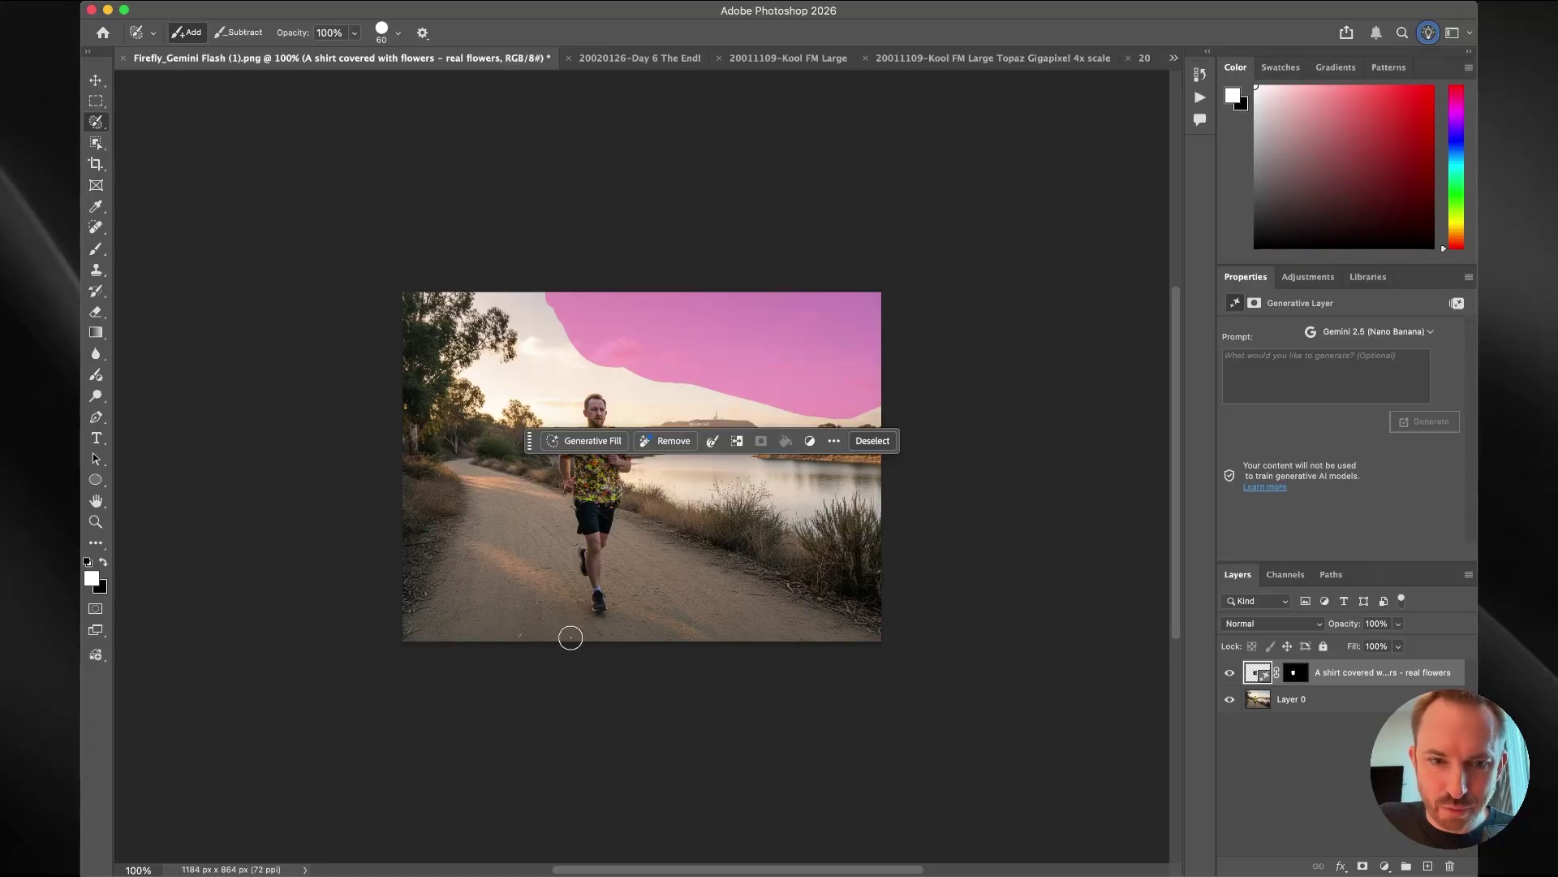
pyautogui.click(586, 441)
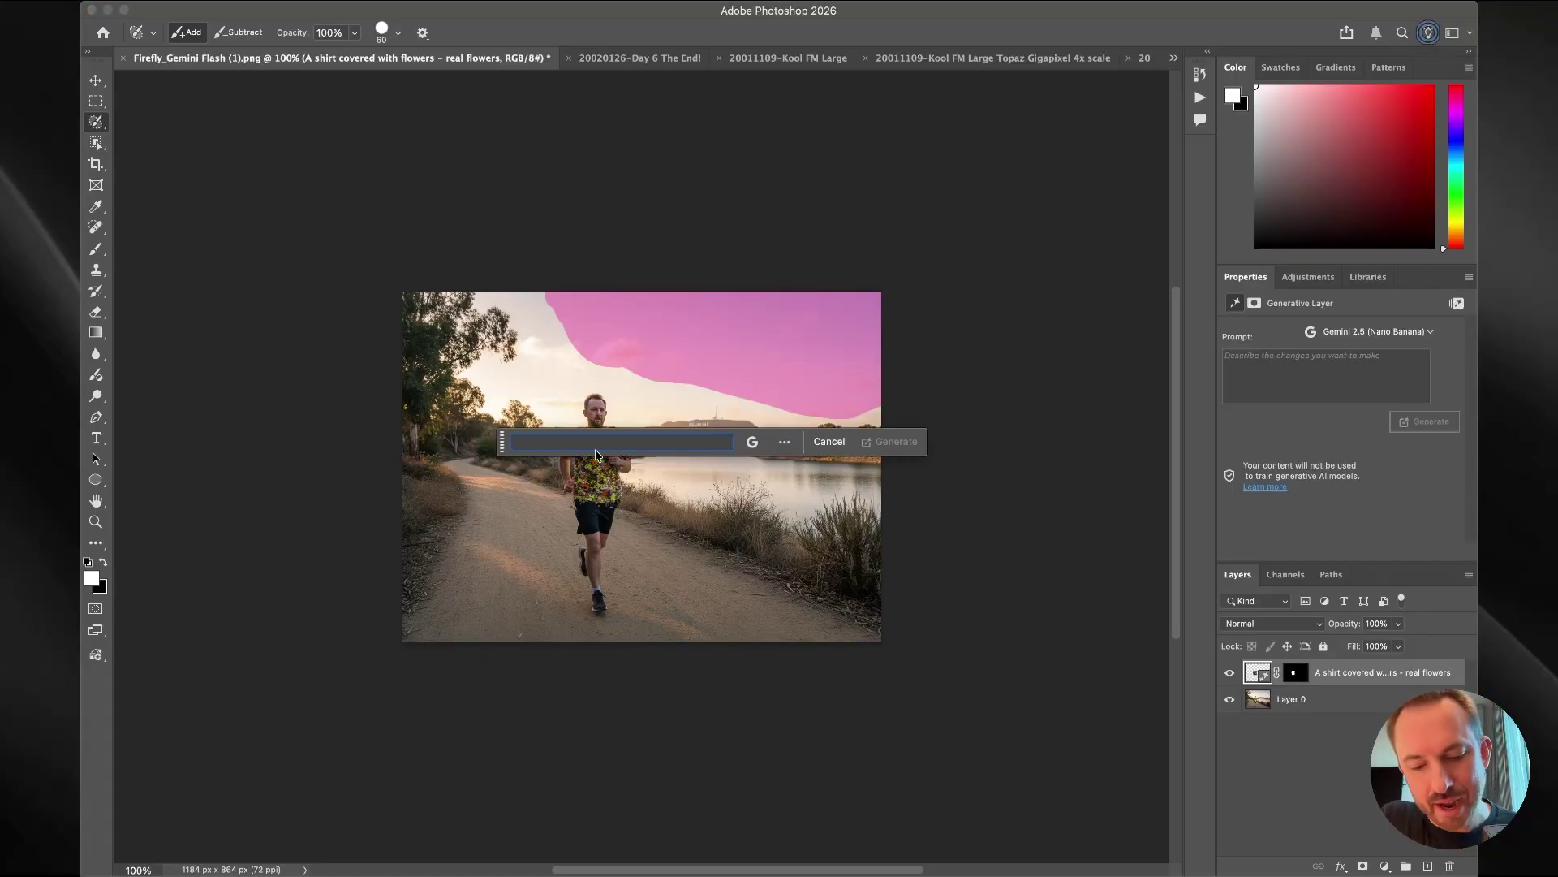
pyautogui.write('alien spaceship')
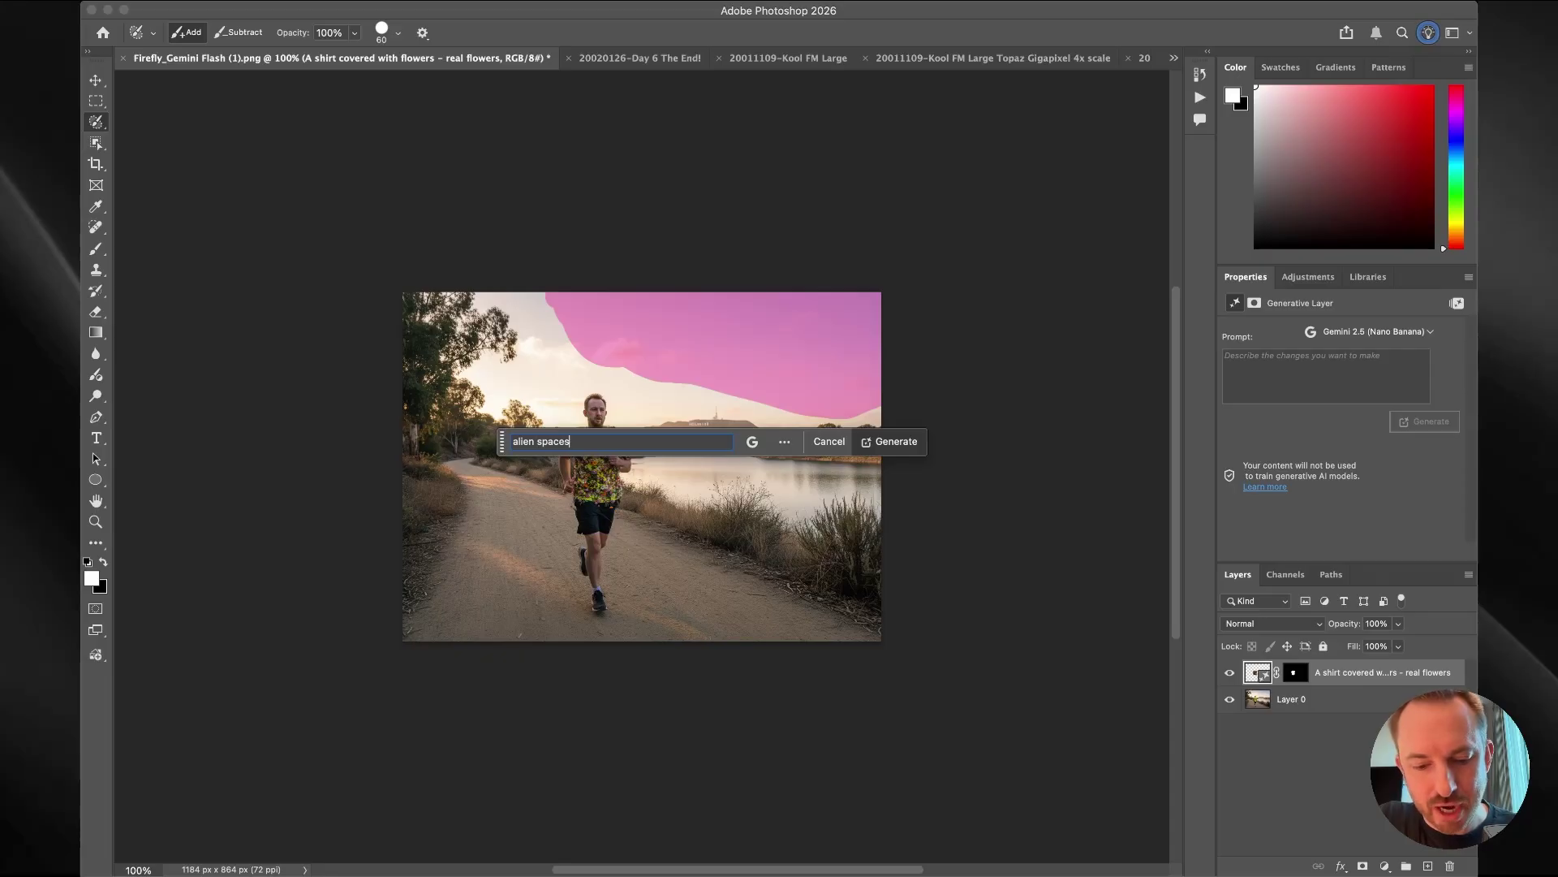
pyautogui.click(897, 441)
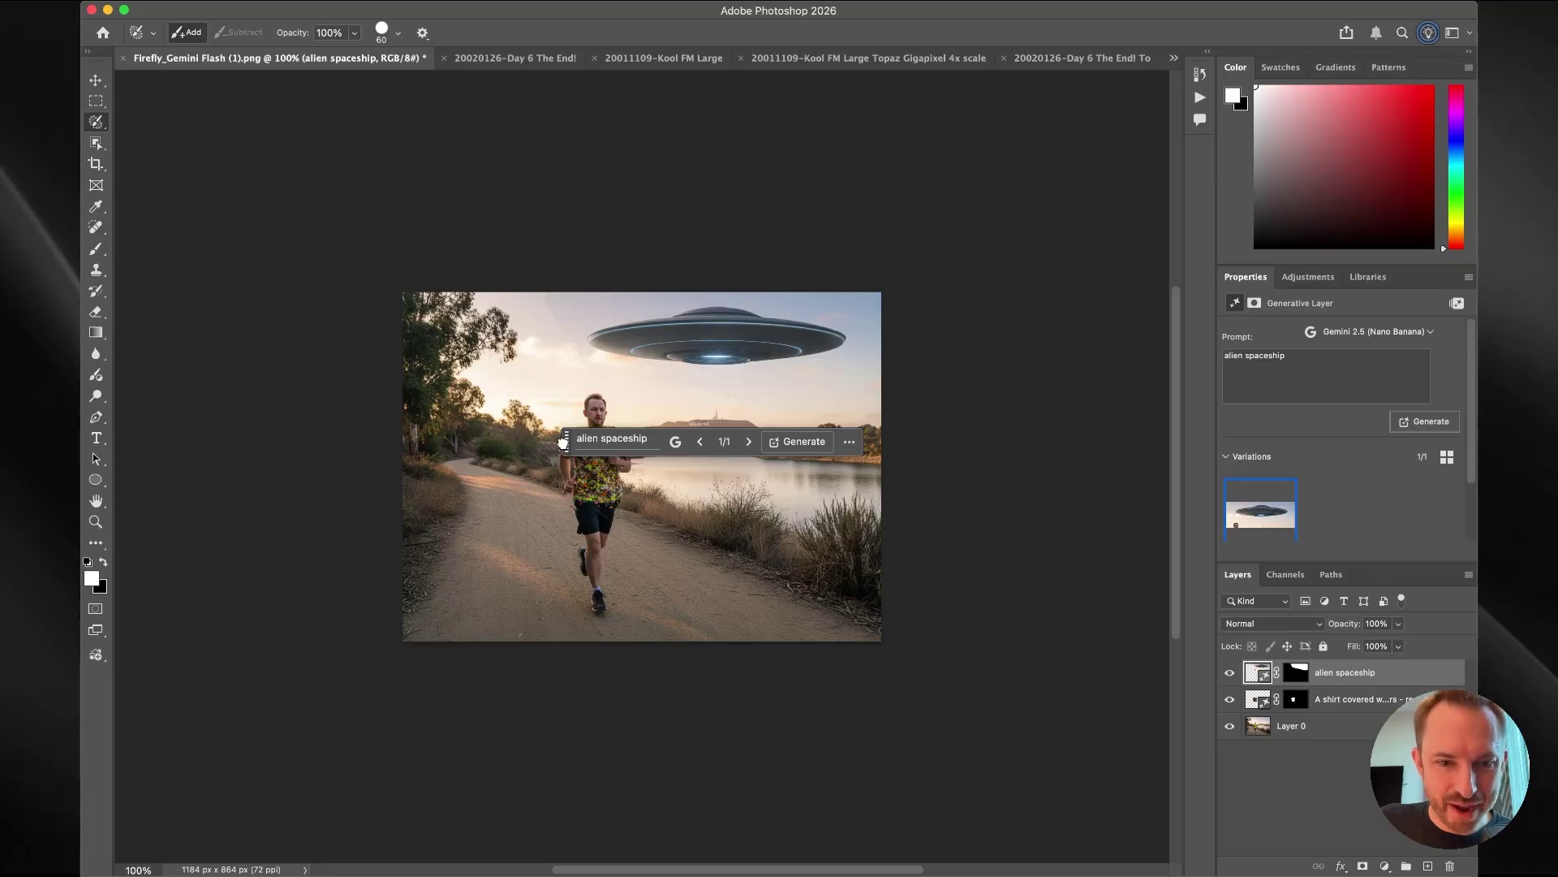
pyautogui.moveTo(566, 442); pyautogui.dragTo(755, 729)
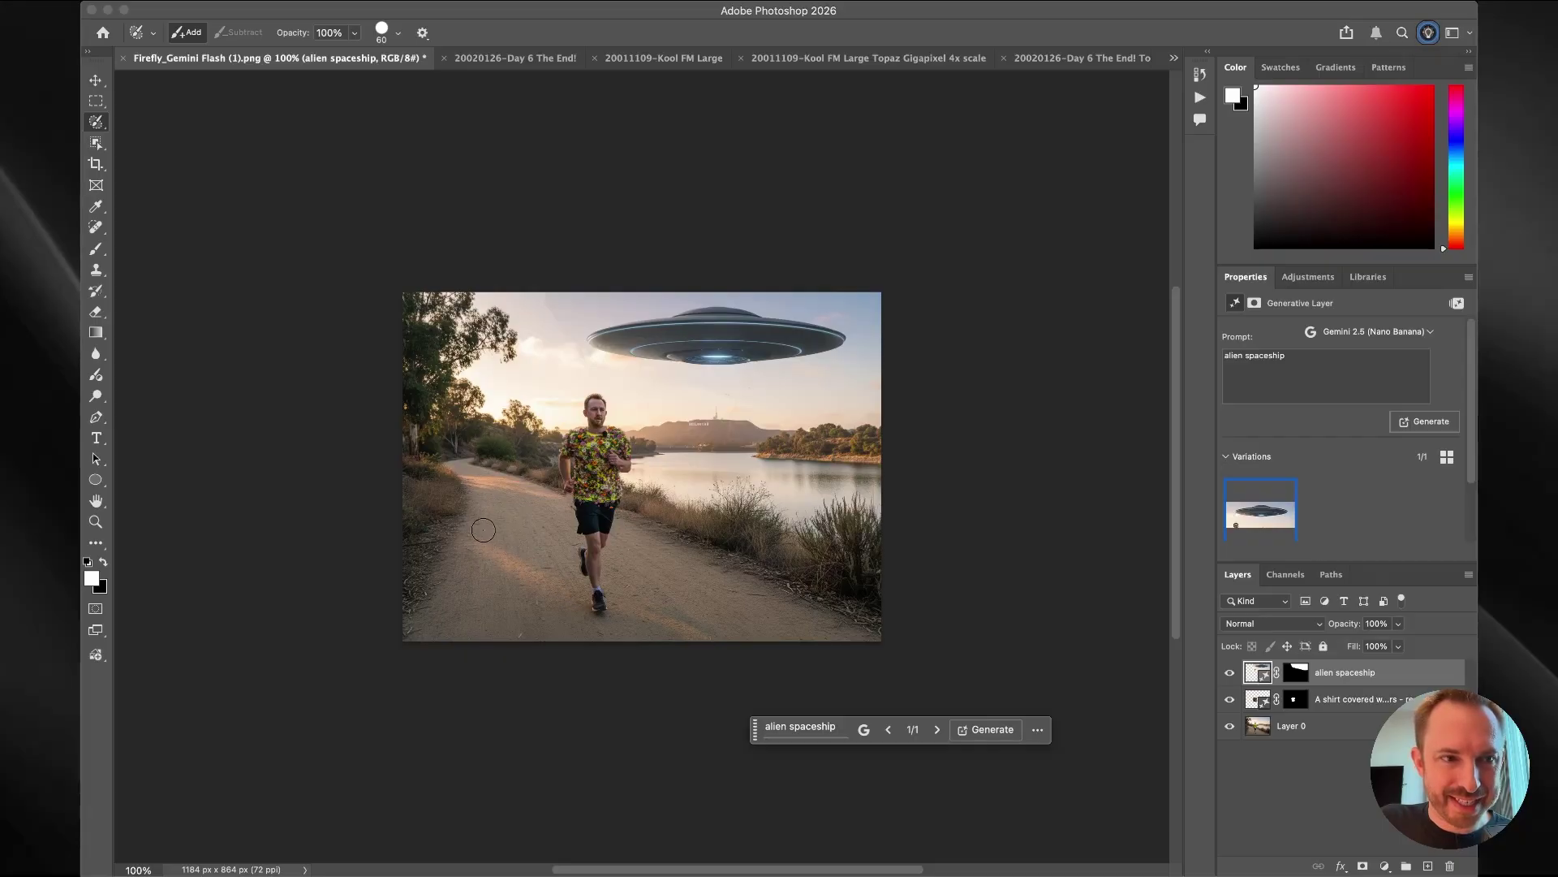
# - Select the dirt path on the original photo layer with Object Selection
pyautogui.click(95, 143)
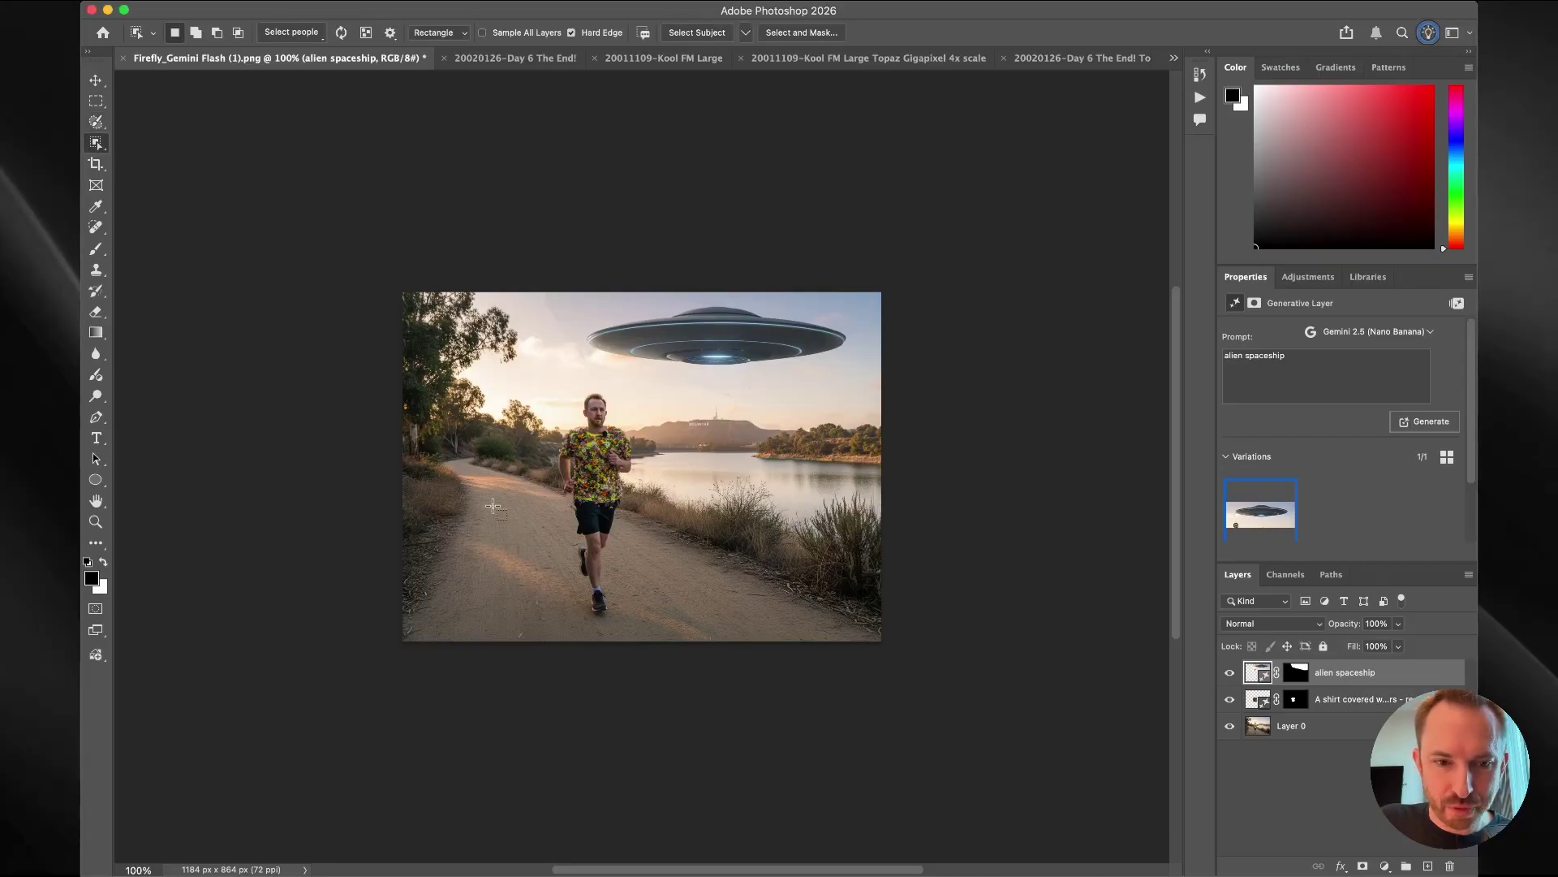
pyautogui.hotkey('alt', 'shift', '[')
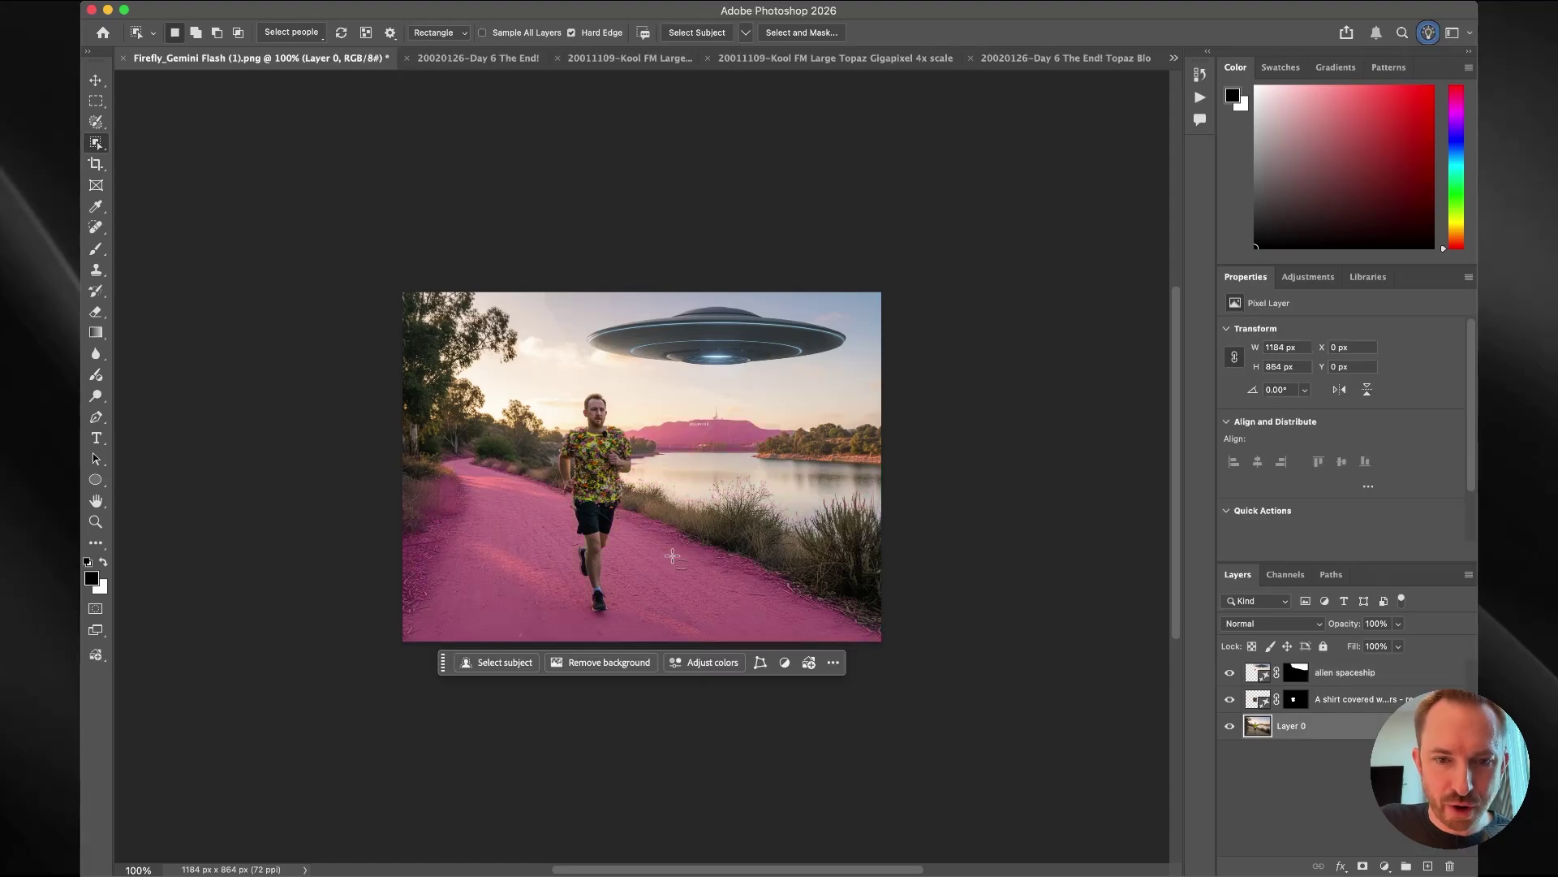
pyautogui.click(506, 540)
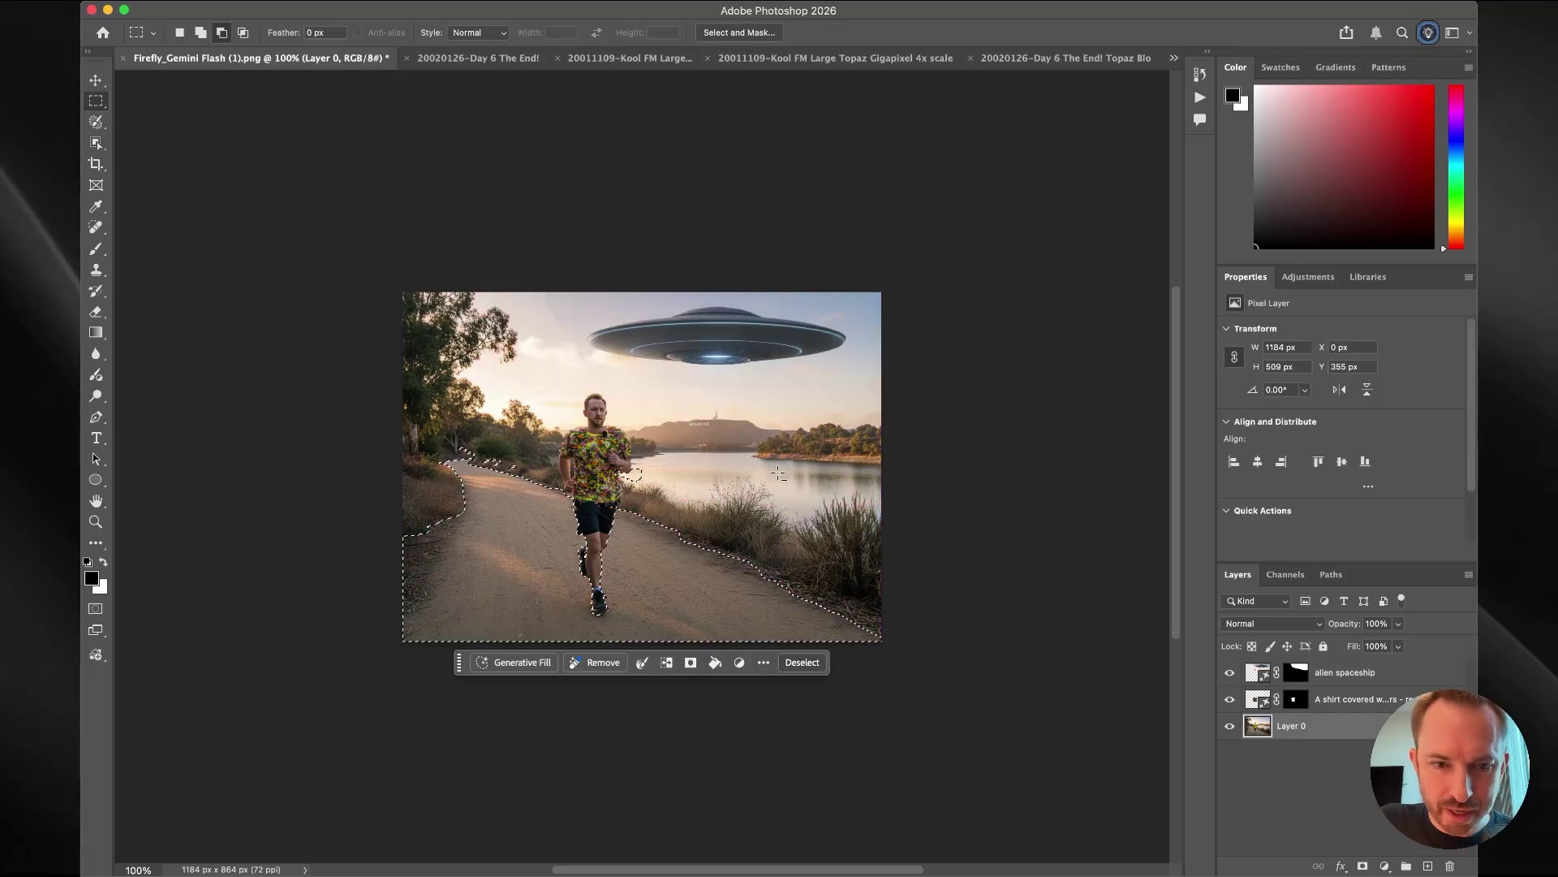
pyautogui.press('m')
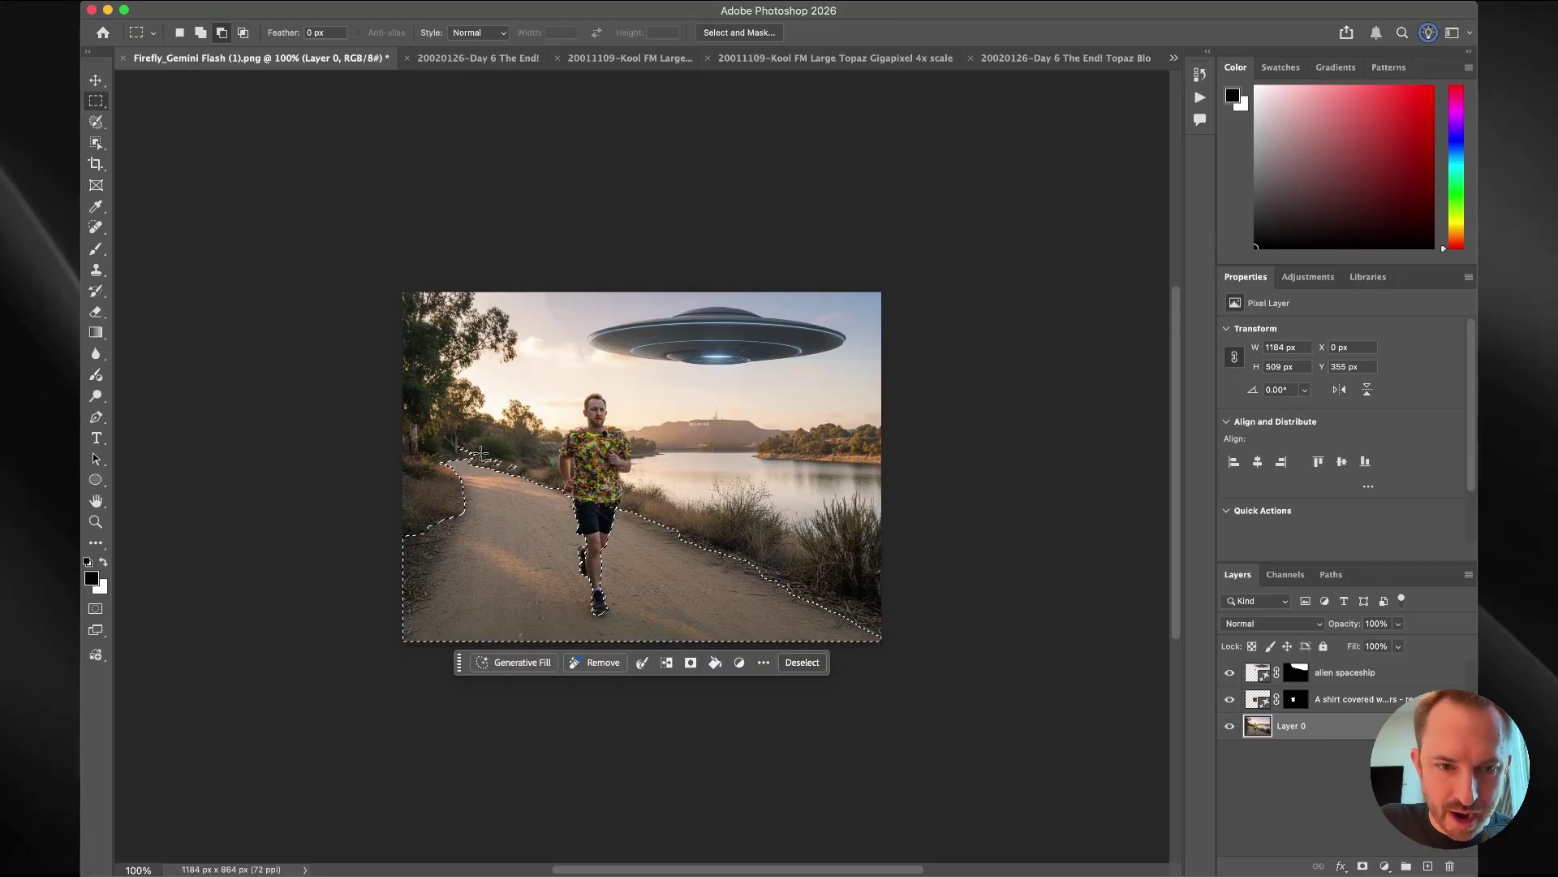
pyautogui.moveTo(496, 456); pyautogui.dragTo(517, 468)
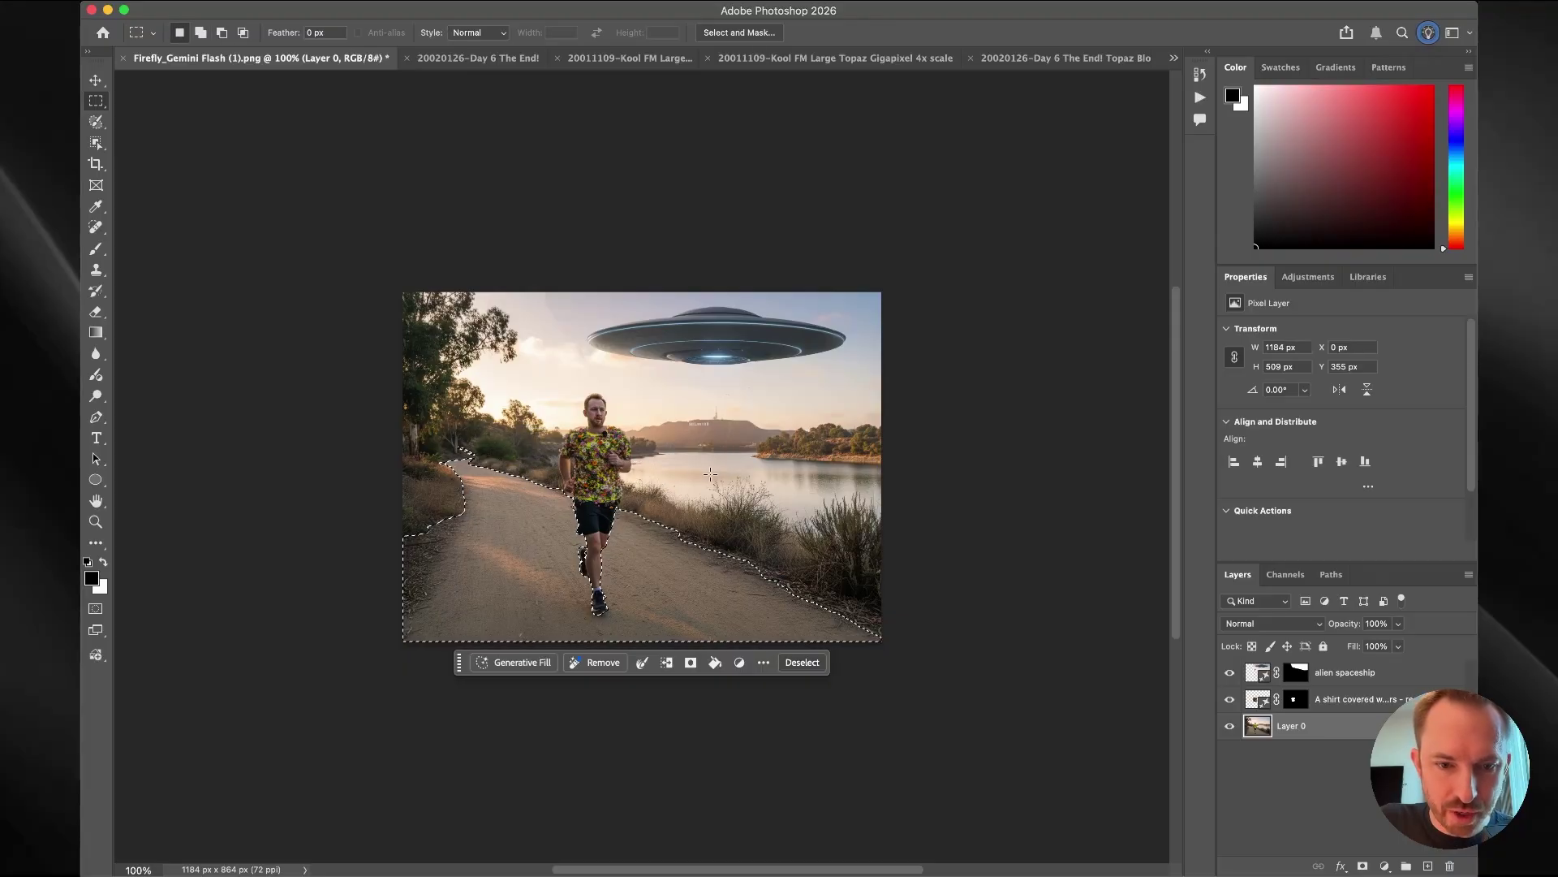
# - Generative Fill the path with 'a paved running track' and zoom in on the result
pyautogui.click(523, 662)
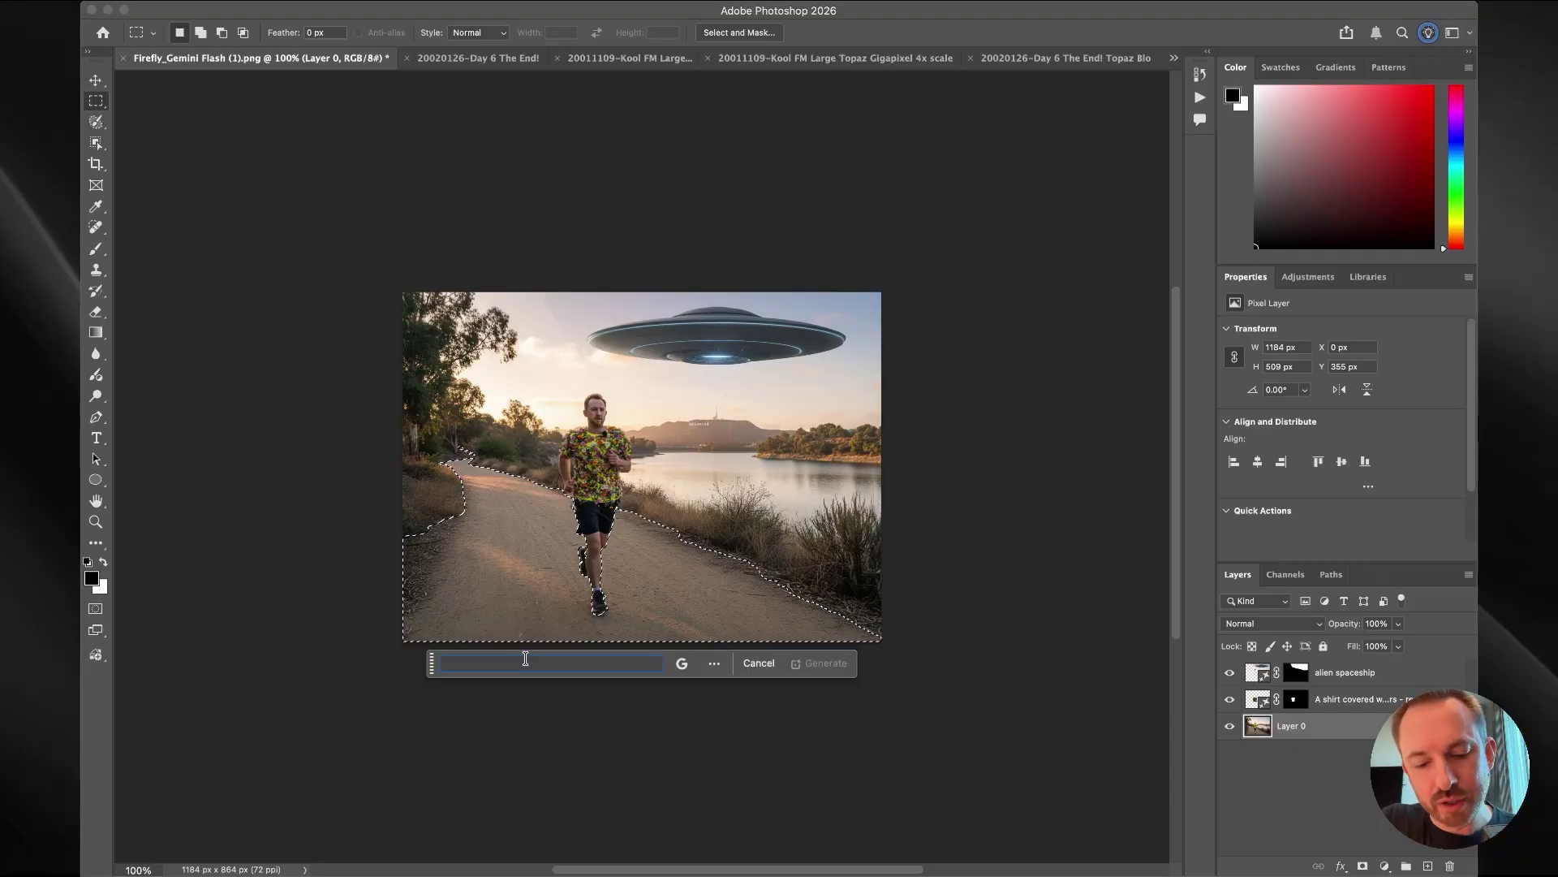
pyautogui.write('a paved running track')
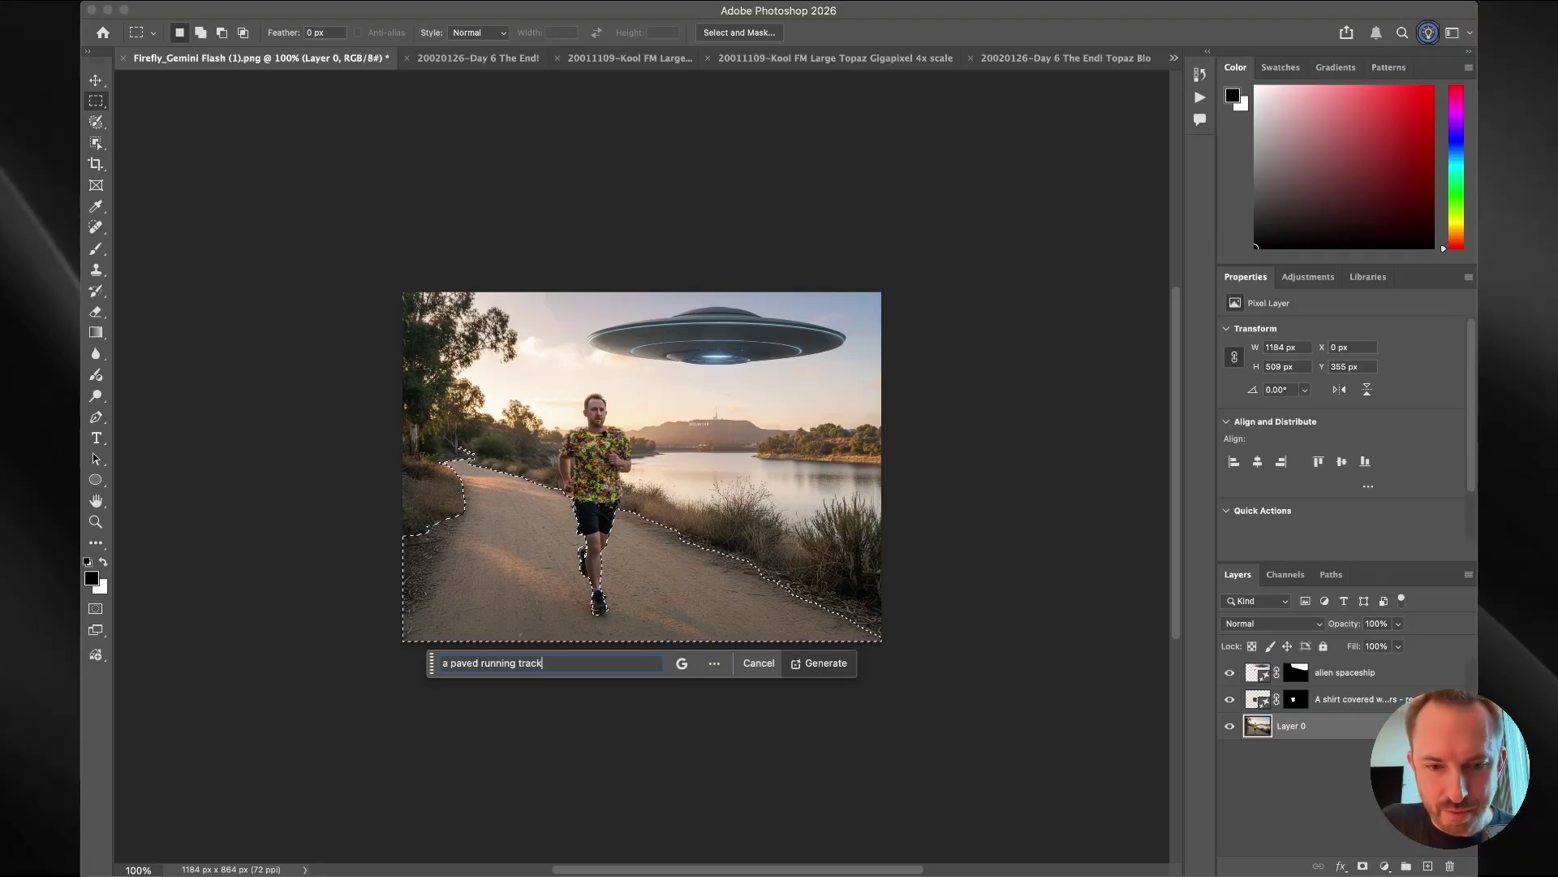
pyautogui.click(821, 664)
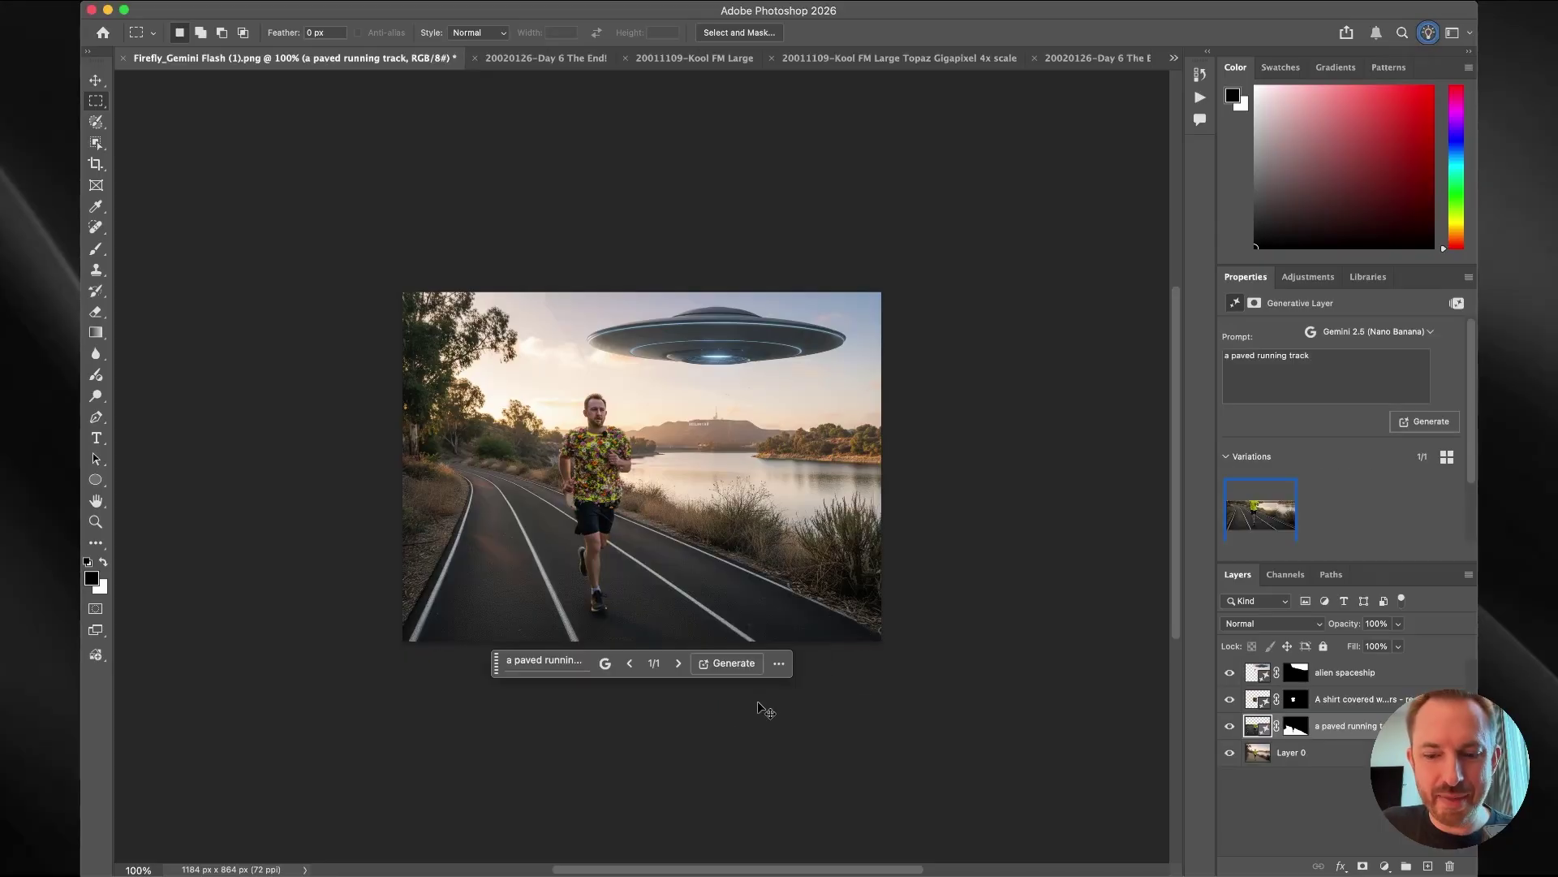
pyautogui.press('super+plus')
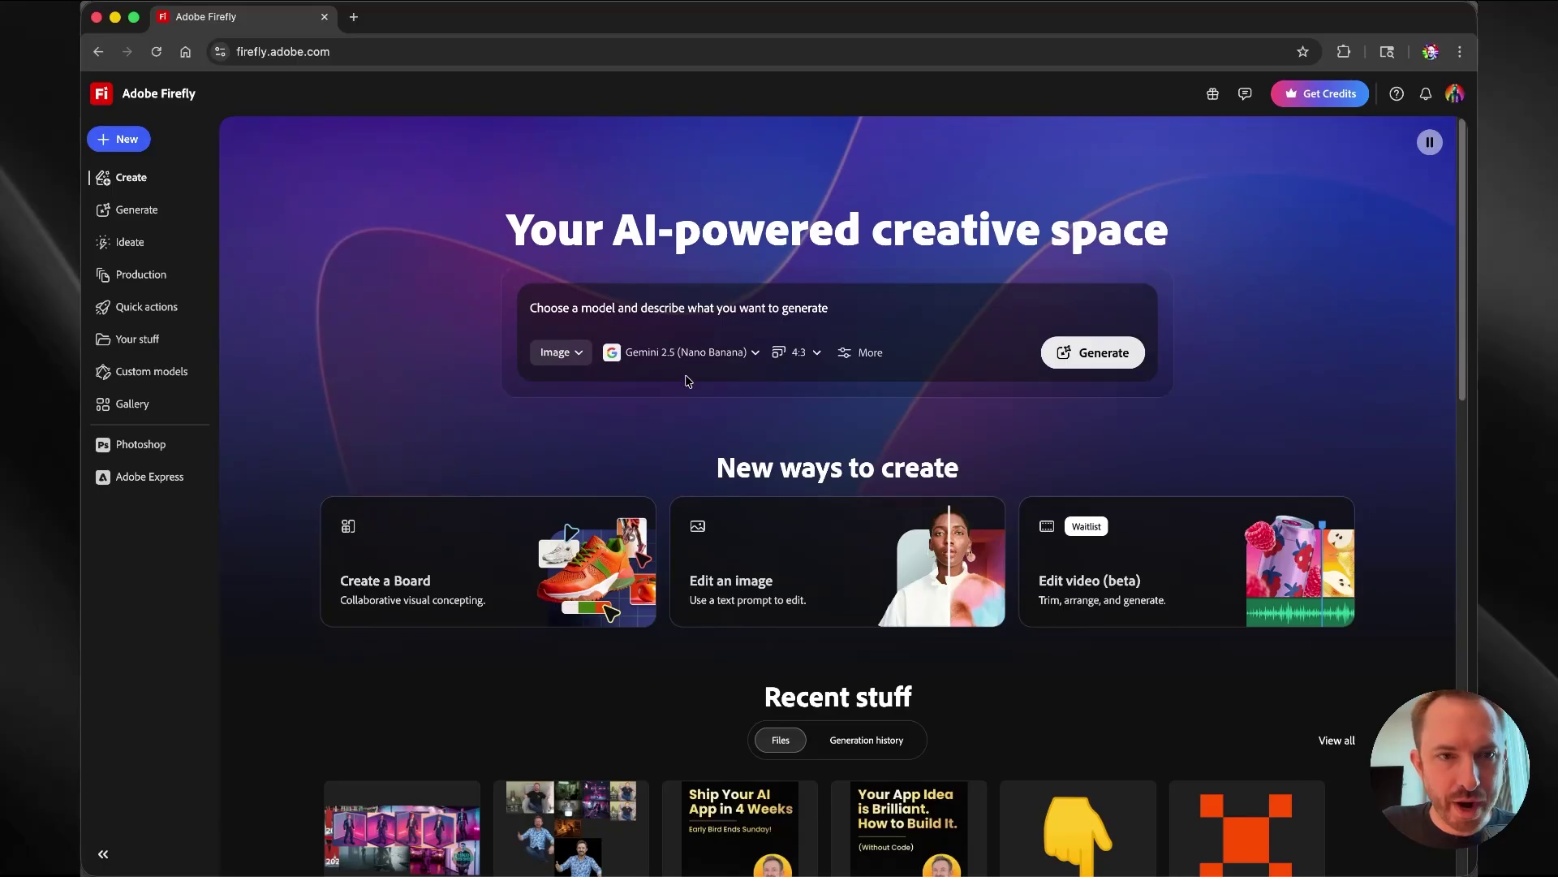
# - Generate 'A running alien' with Firefly Image 5 (preview) and move the alien to the track's left side
pyautogui.click(680, 358)
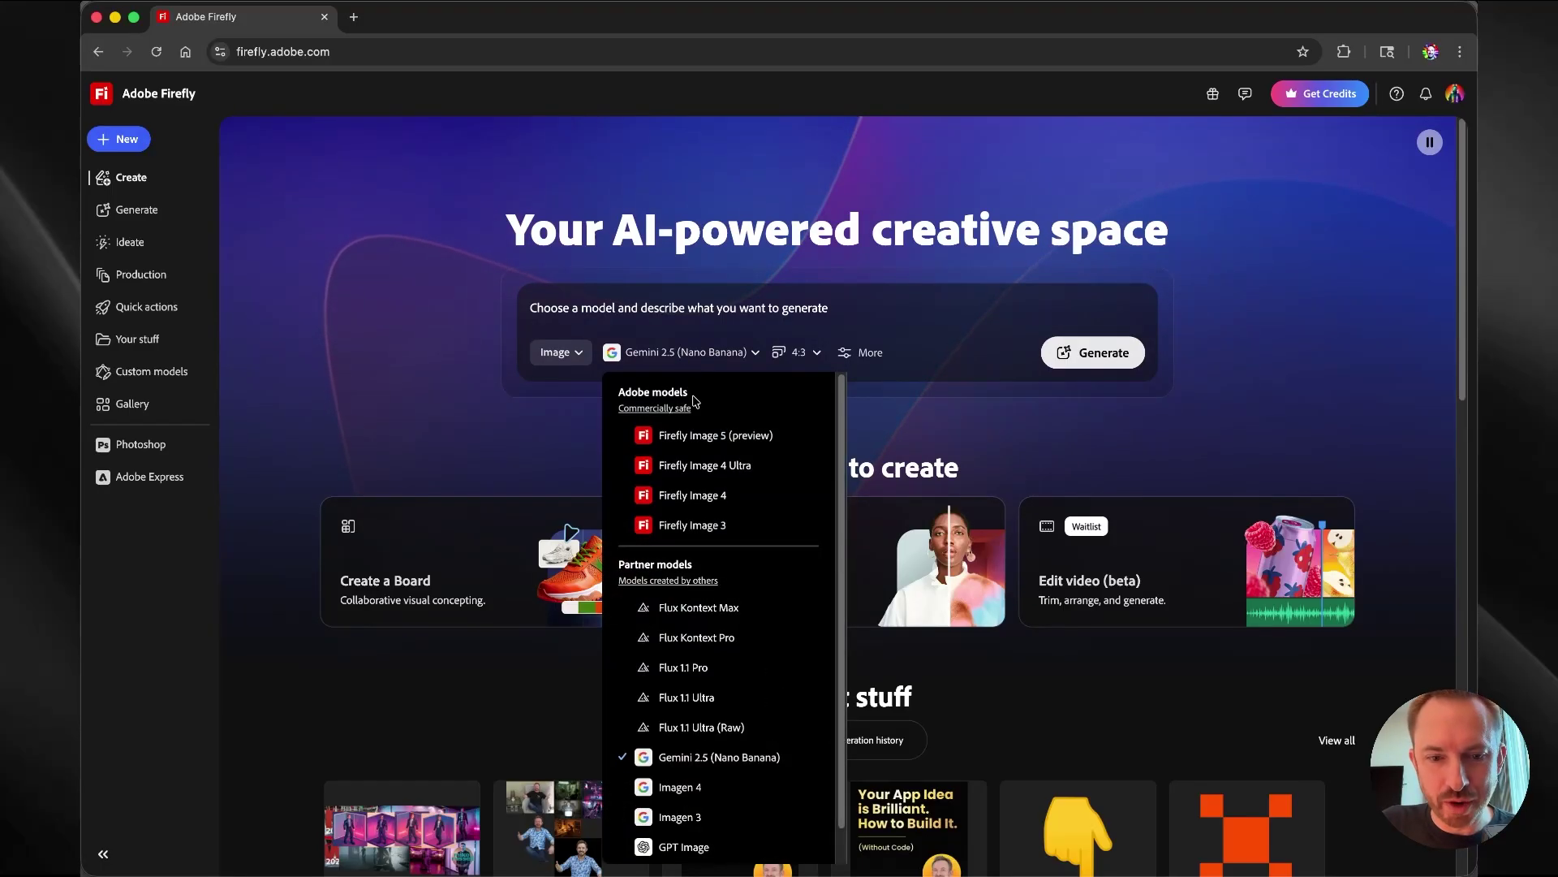
pyautogui.click(714, 438)
pyautogui.click(605, 306)
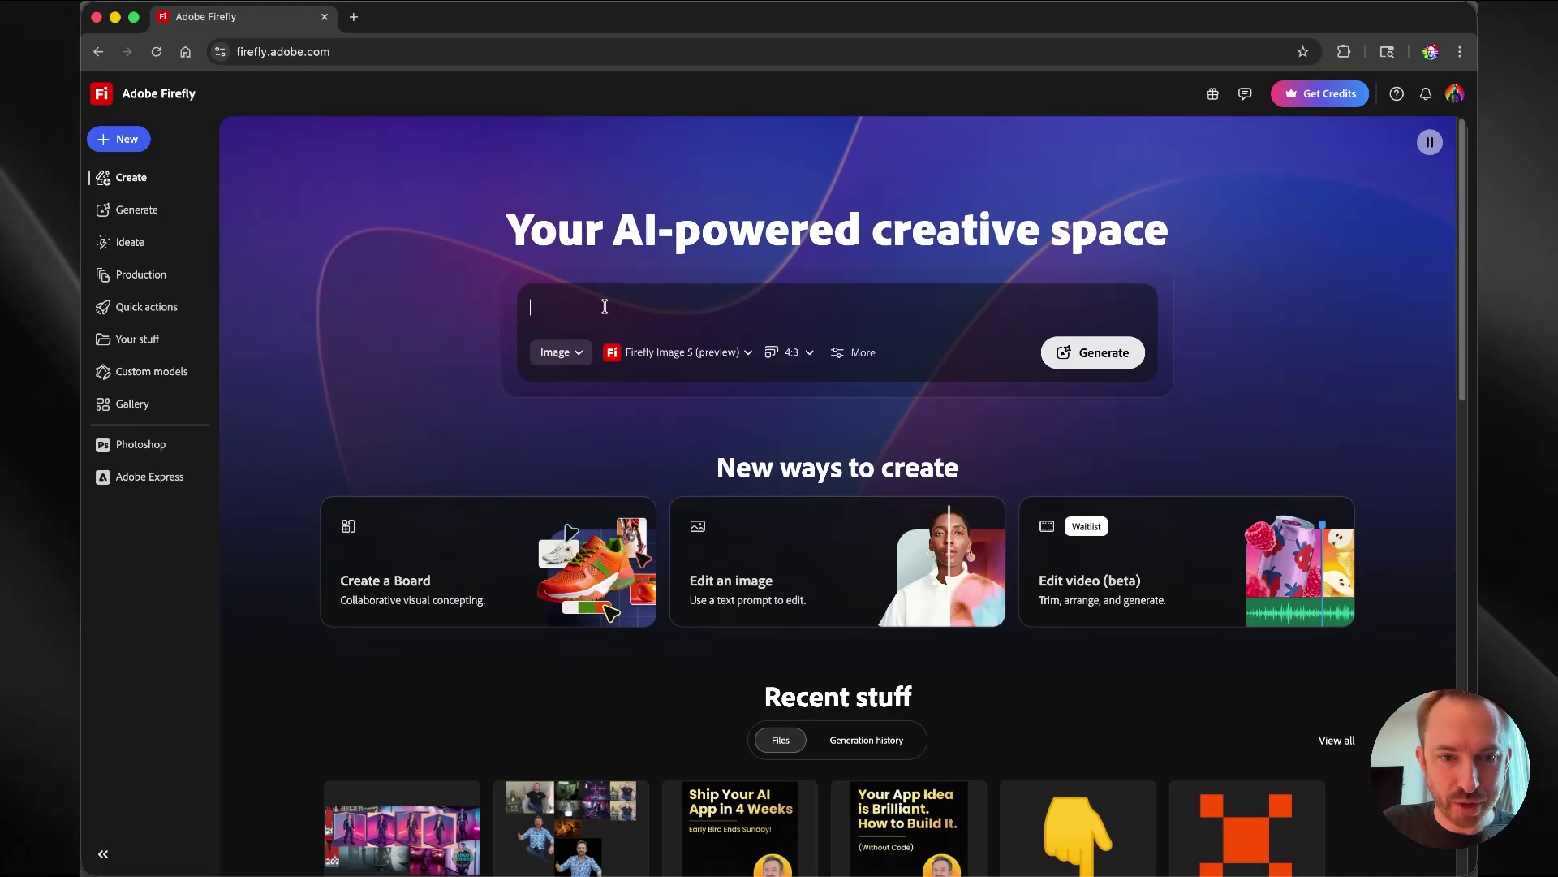
pyautogui.write('A')
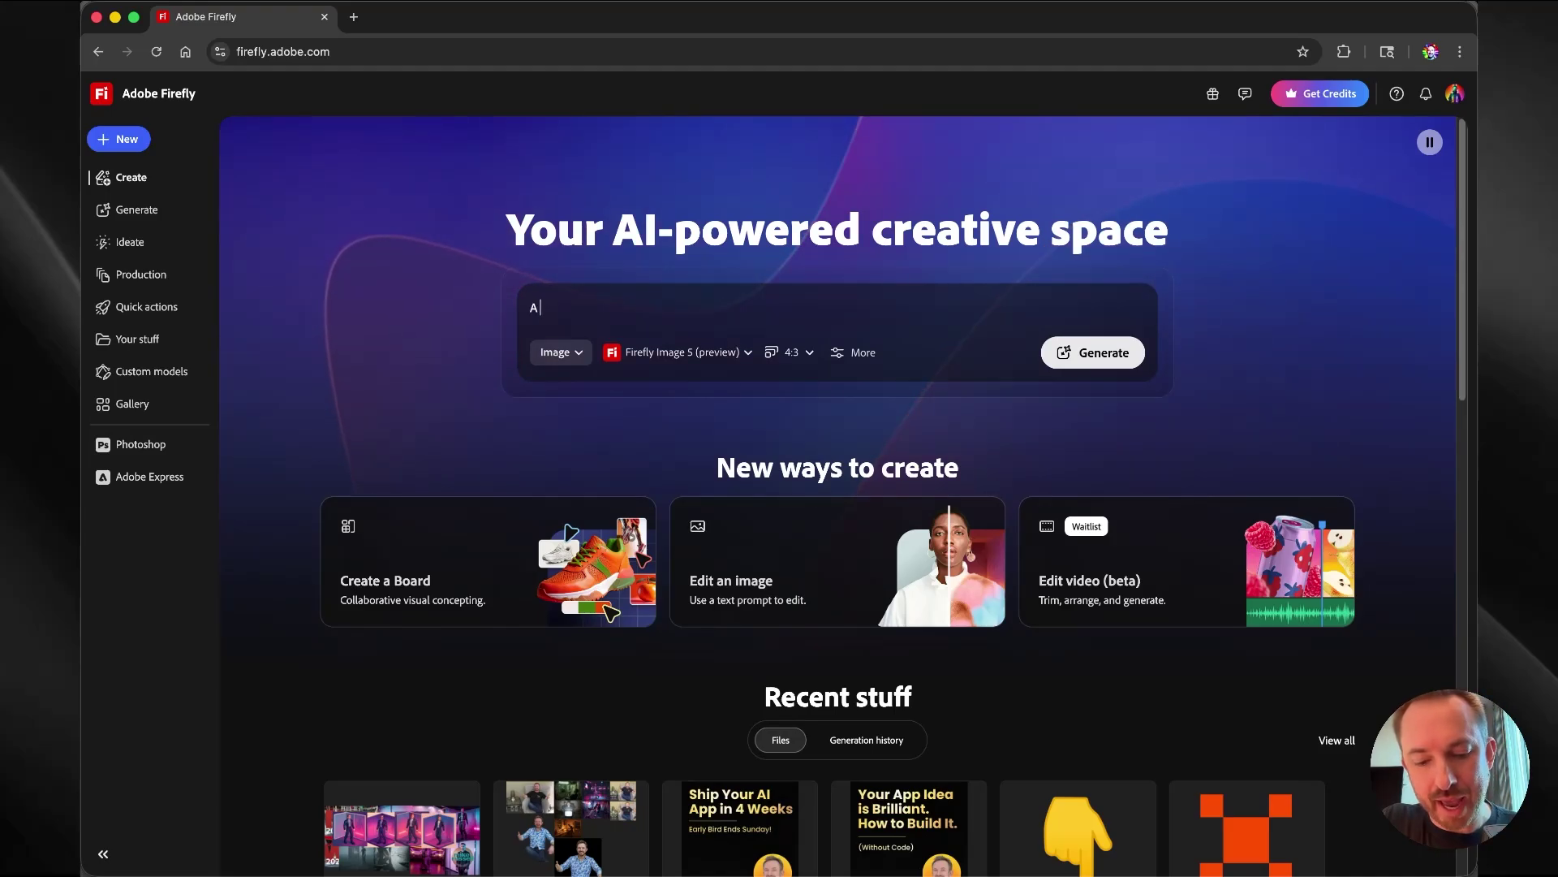
pyautogui.write(' running alie')
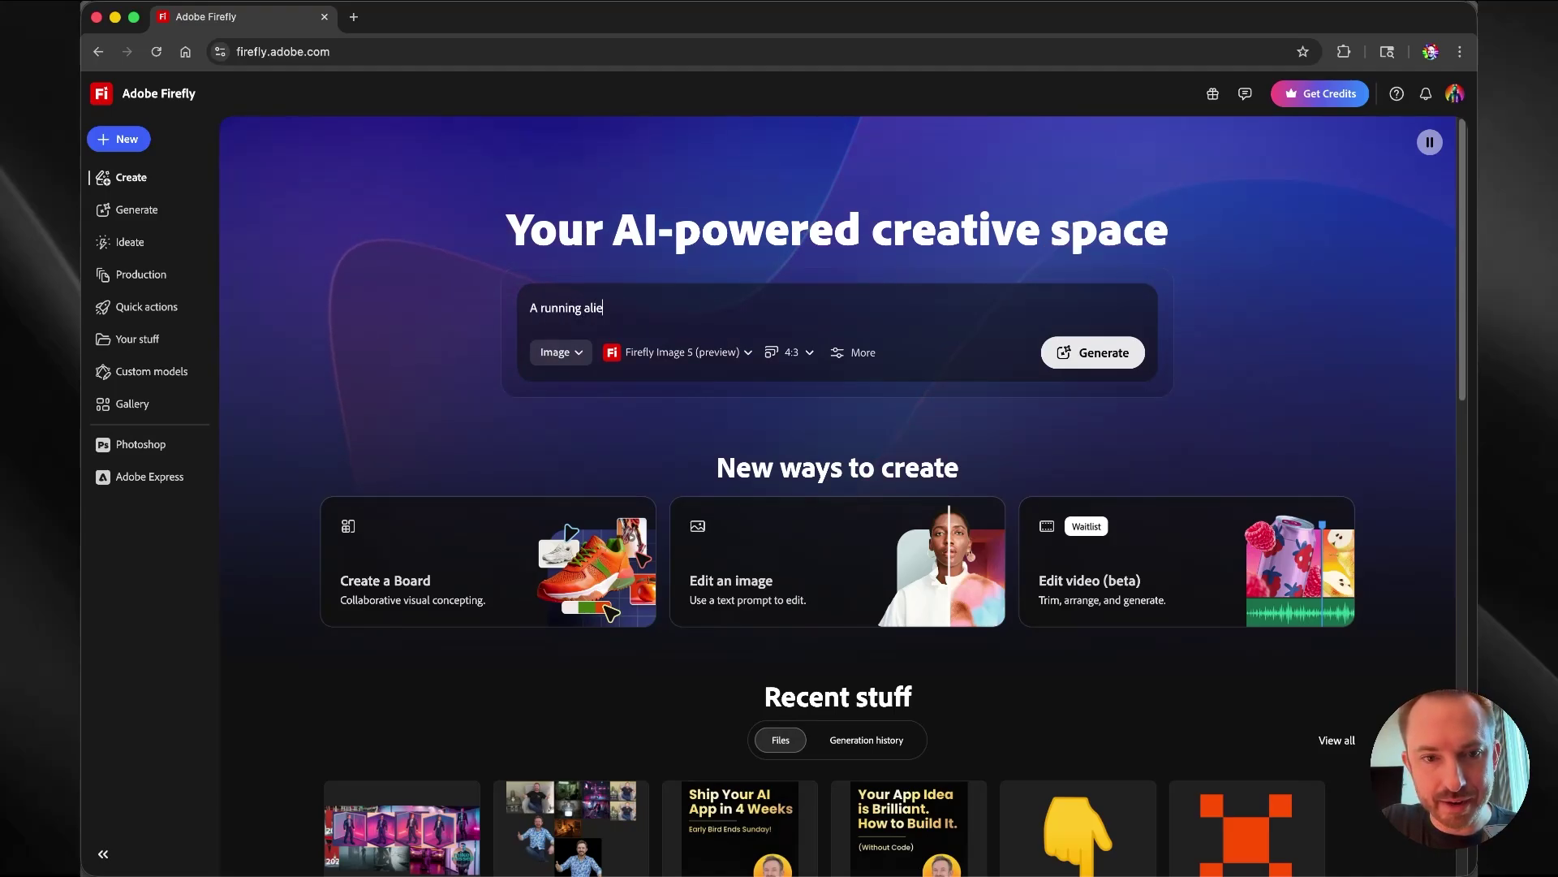
pyautogui.write('n')
pyautogui.click(1088, 352)
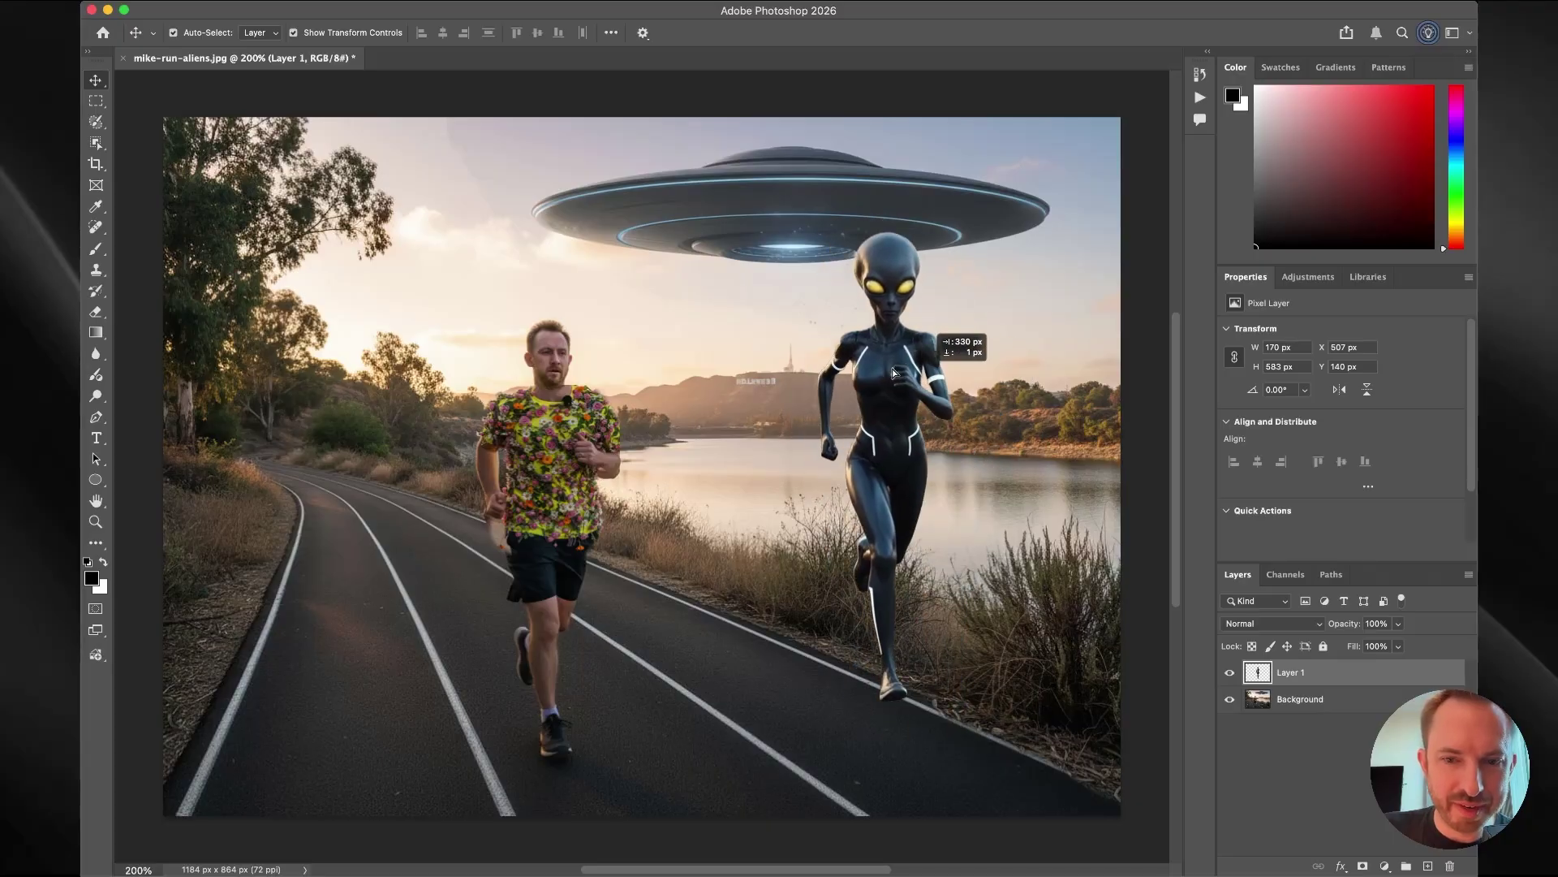
pyautogui.moveTo(899, 380); pyautogui.dragTo(370, 297)
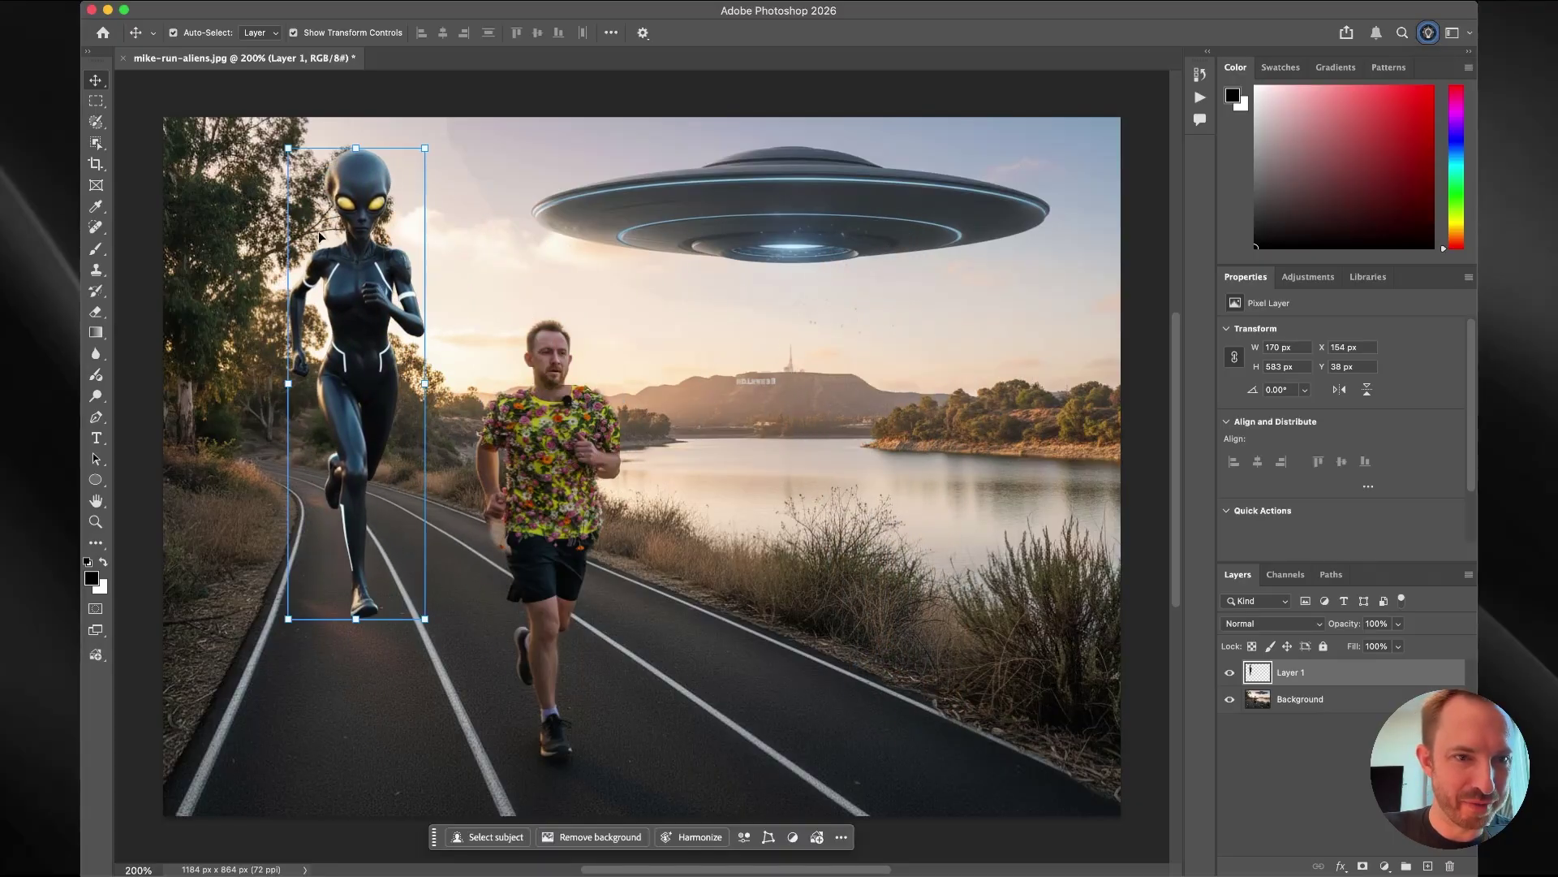
# - Scale the alien down to 104 × 356 px behind the runner and reselect its layer
pyautogui.moveTo(288, 147); pyautogui.dragTo(335, 311)
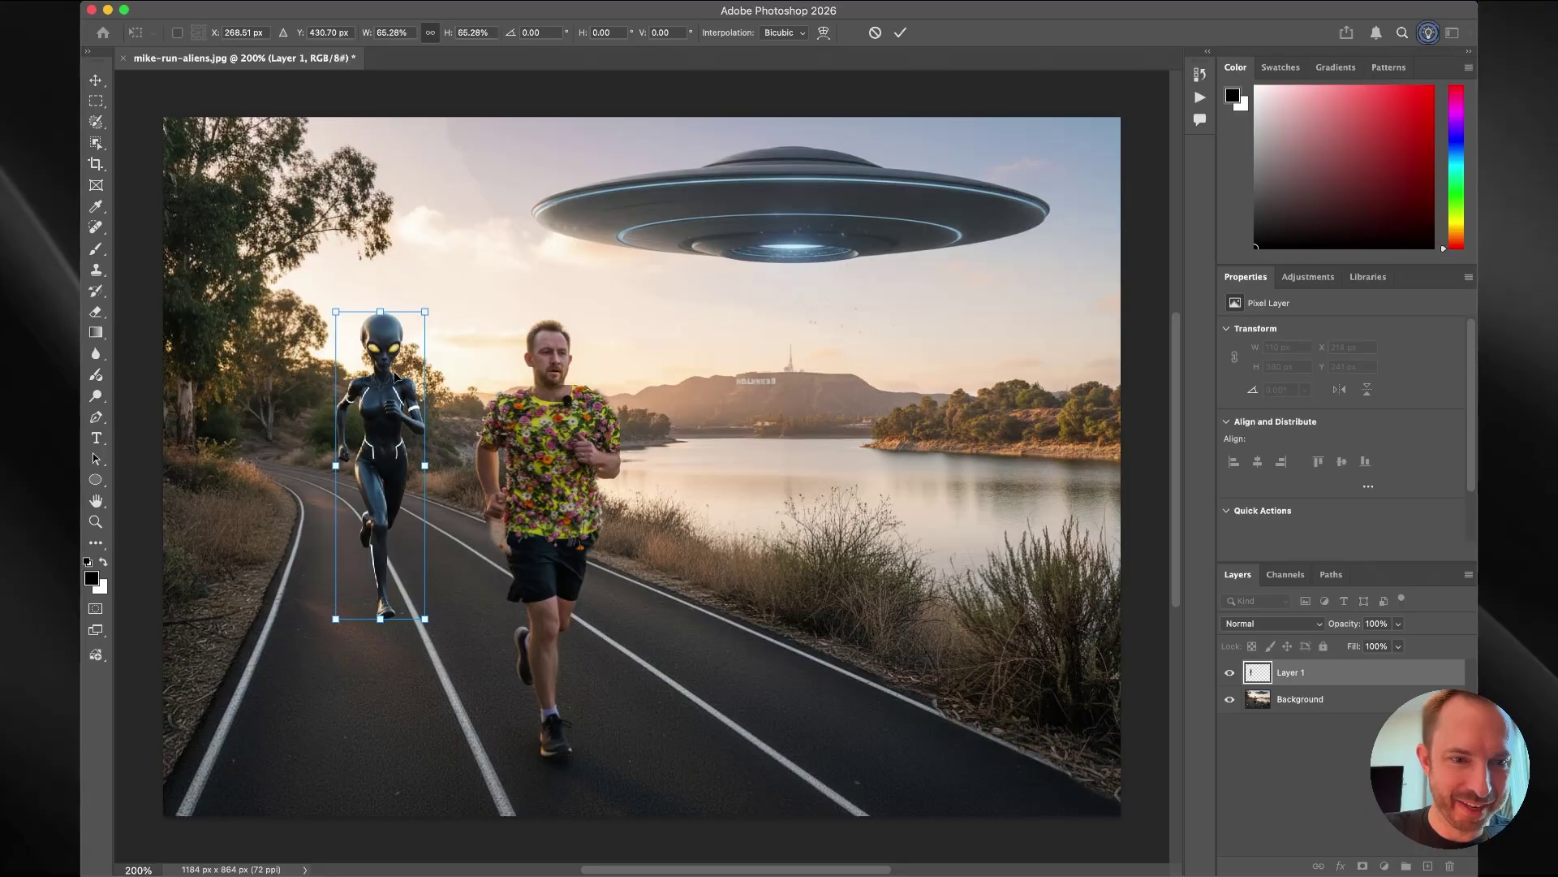
pyautogui.moveTo(395, 375); pyautogui.dragTo(351, 331)
pyautogui.moveTo(294, 268); pyautogui.dragTo(305, 281)
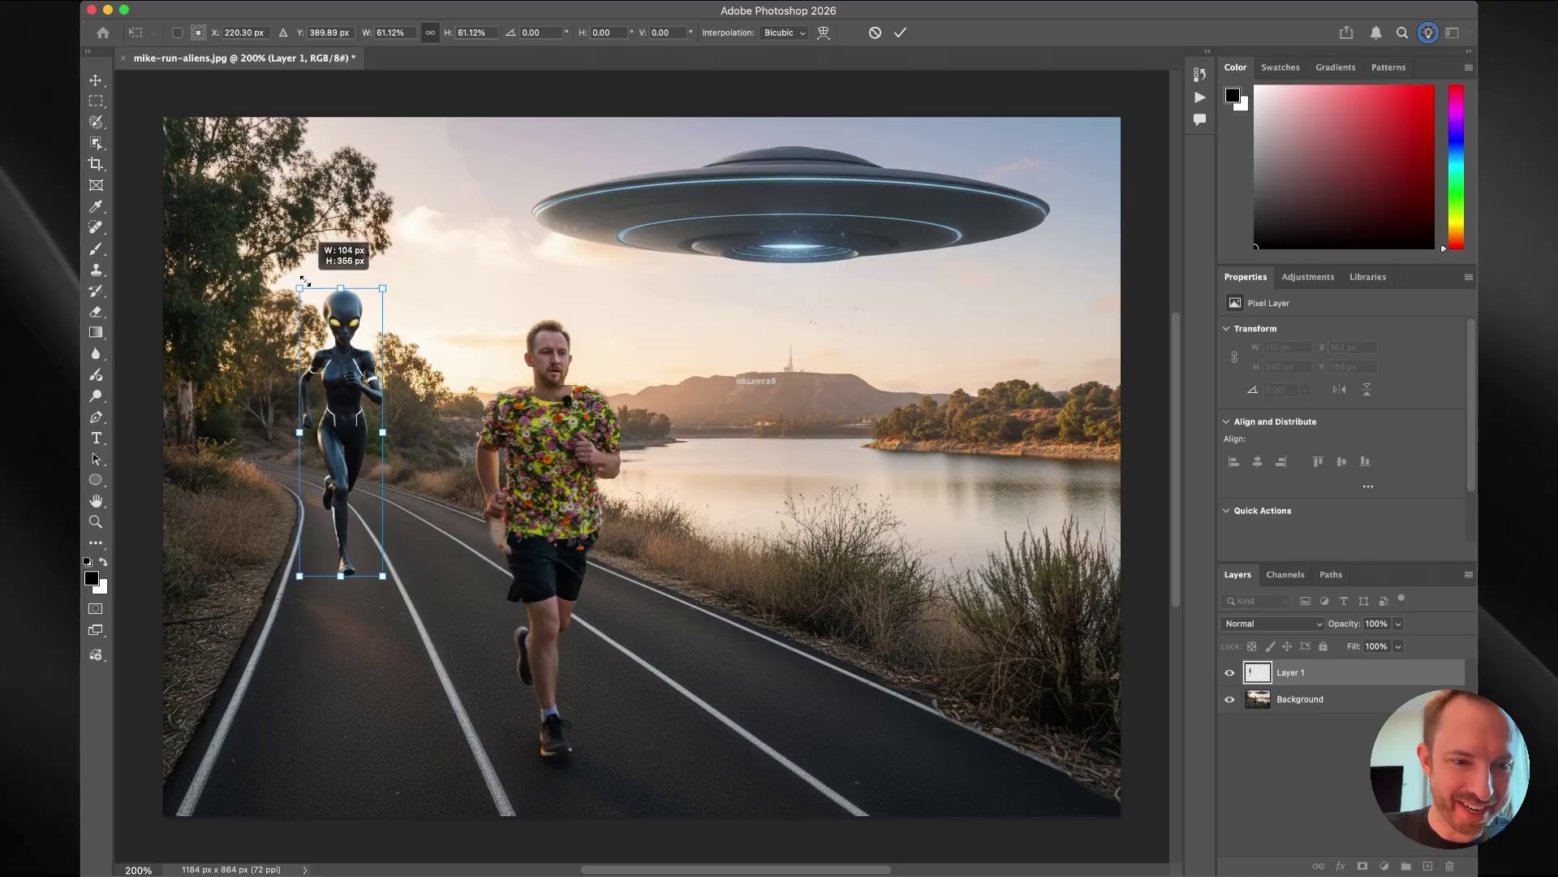
pyautogui.press('Return')
pyautogui.click(573, 325)
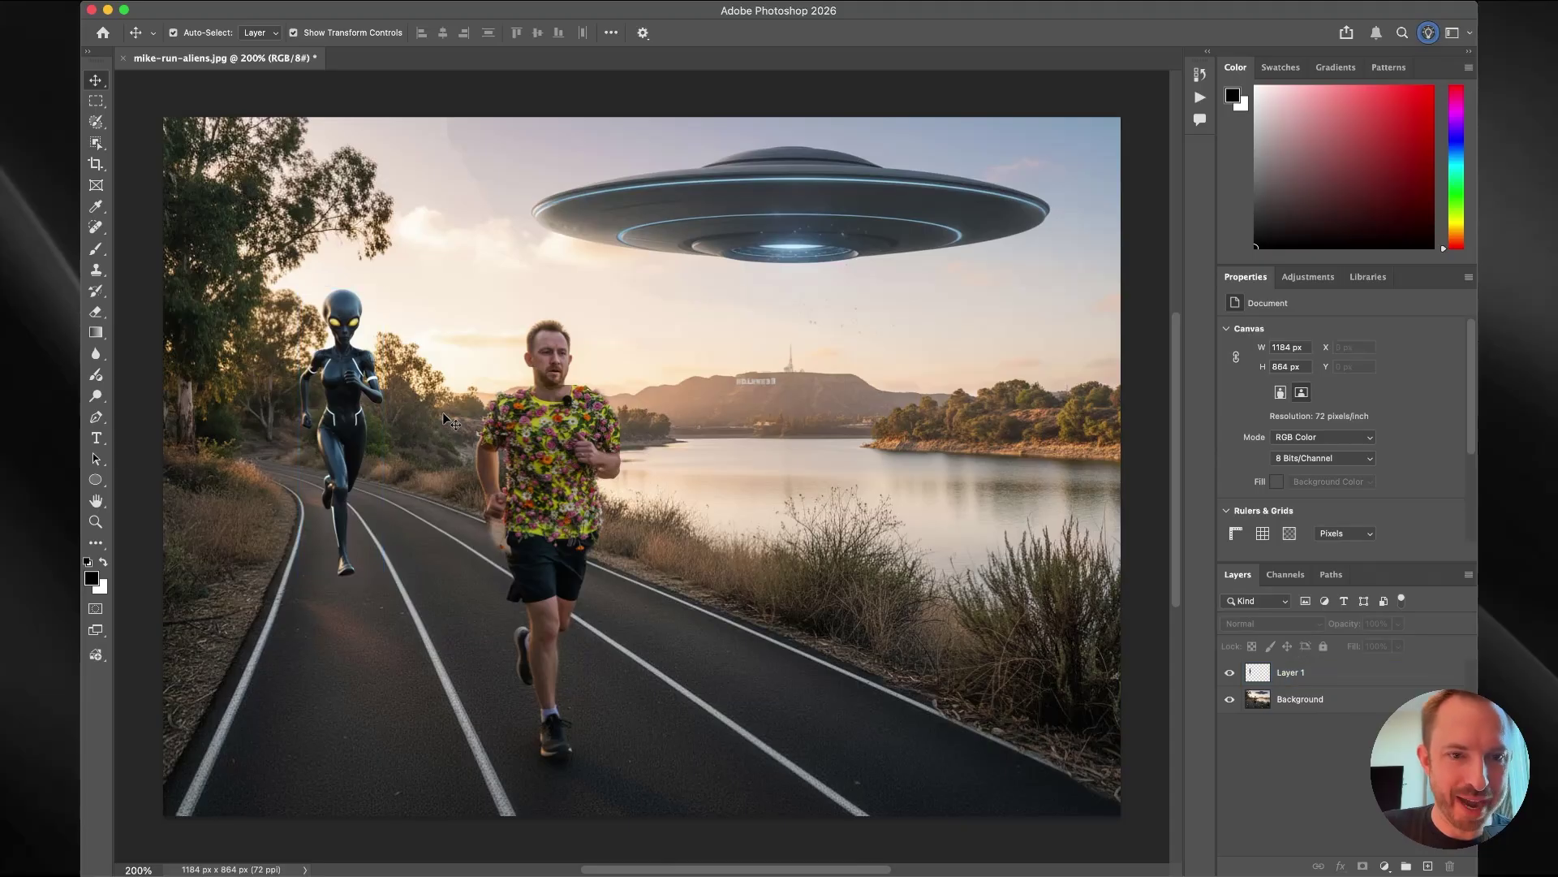
pyautogui.click(337, 372)
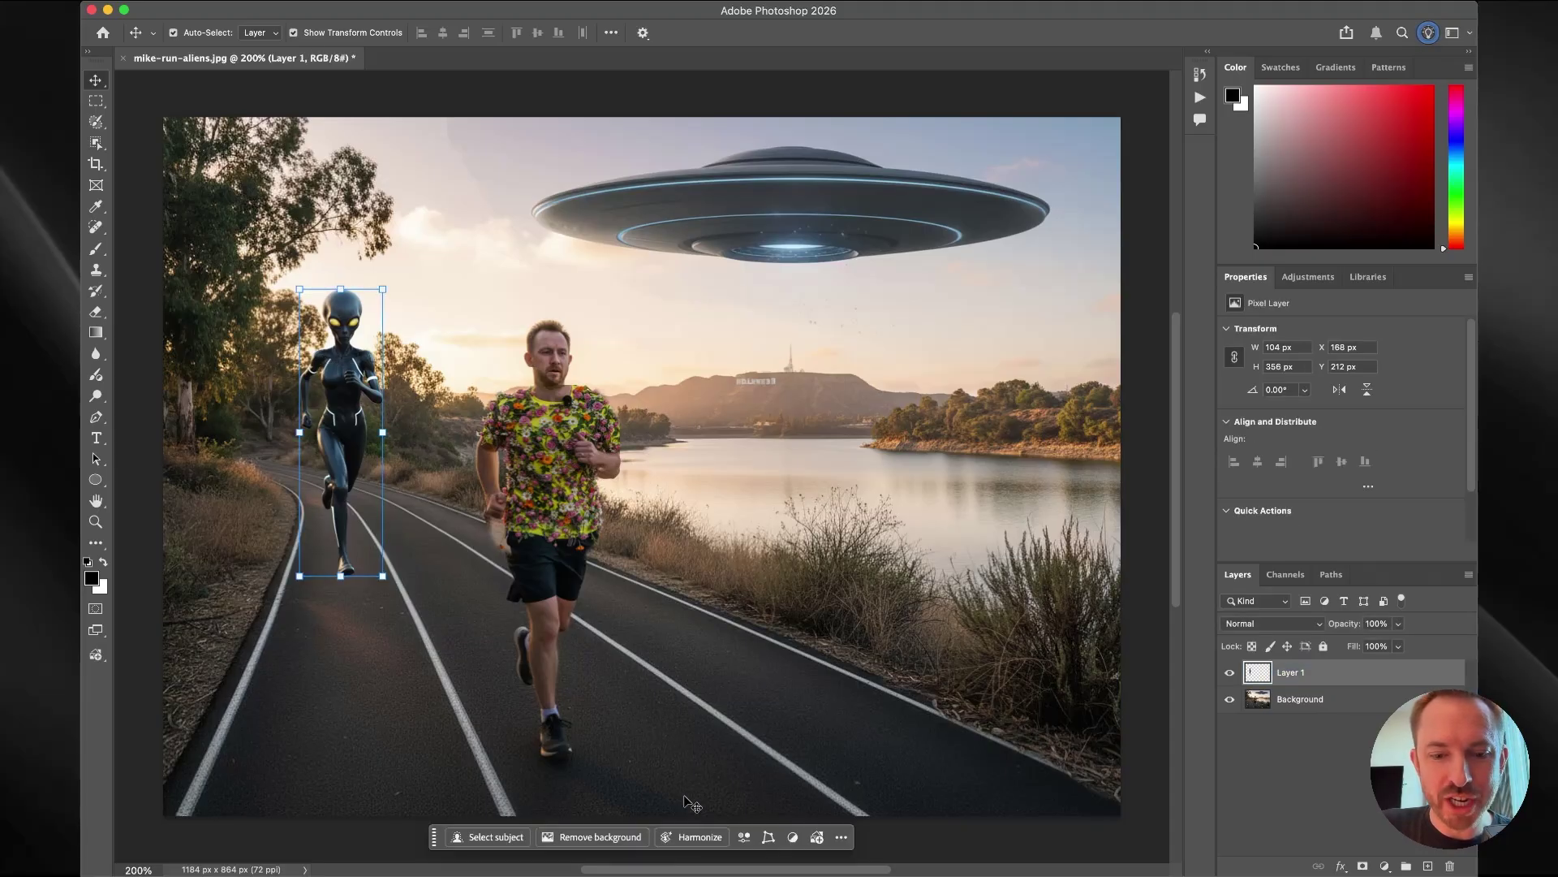
# - Harmonize the alien to the sunset lighting, compare before and after, and fit the image in view
pyautogui.click(695, 839)
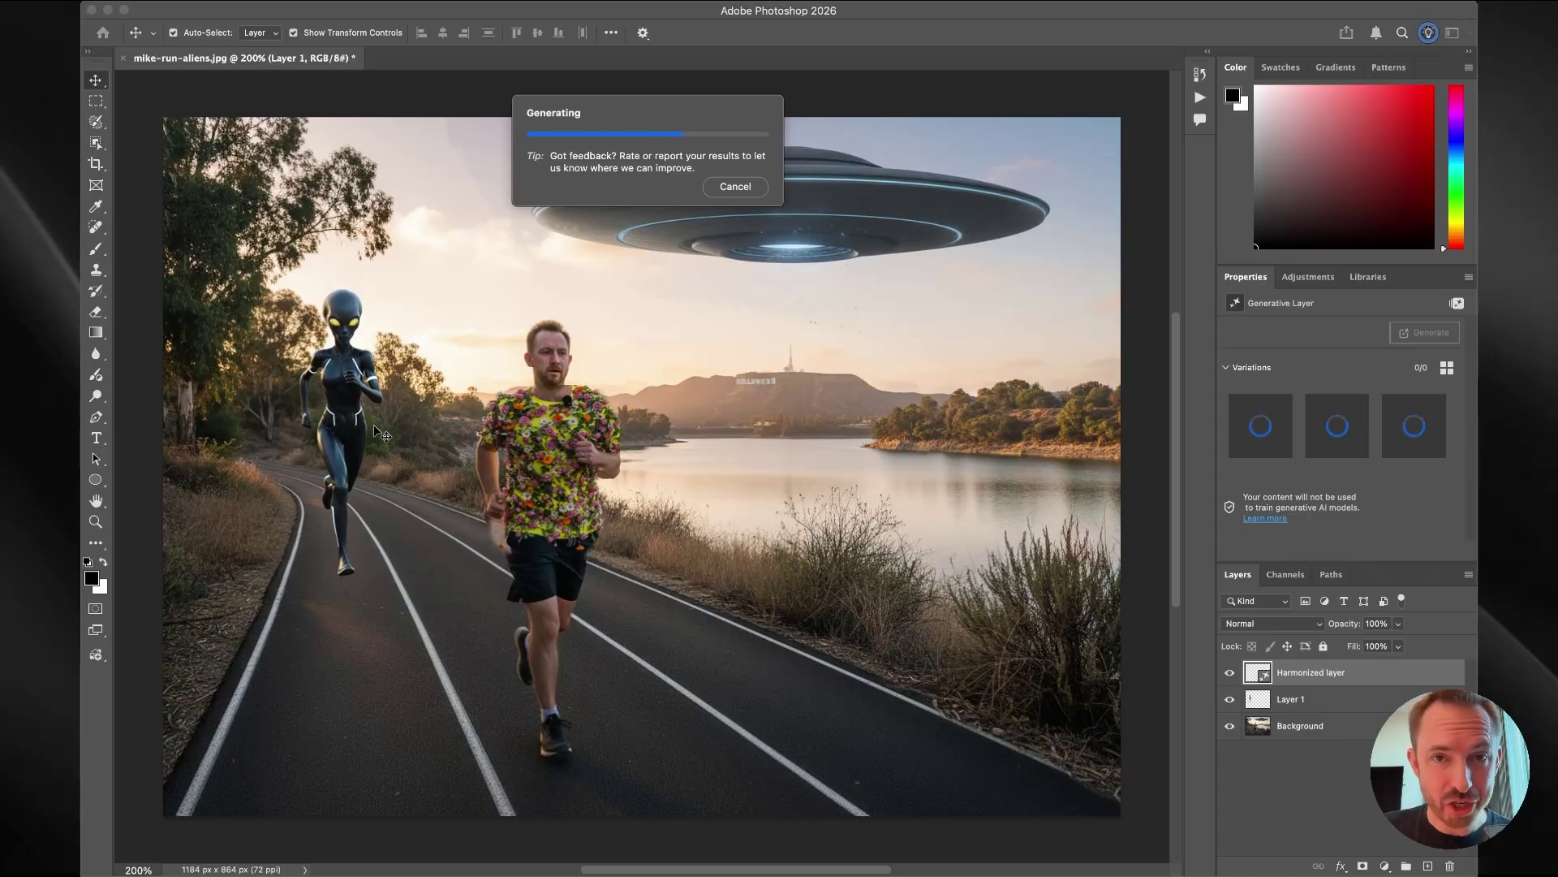
pyautogui.press('super+equal')
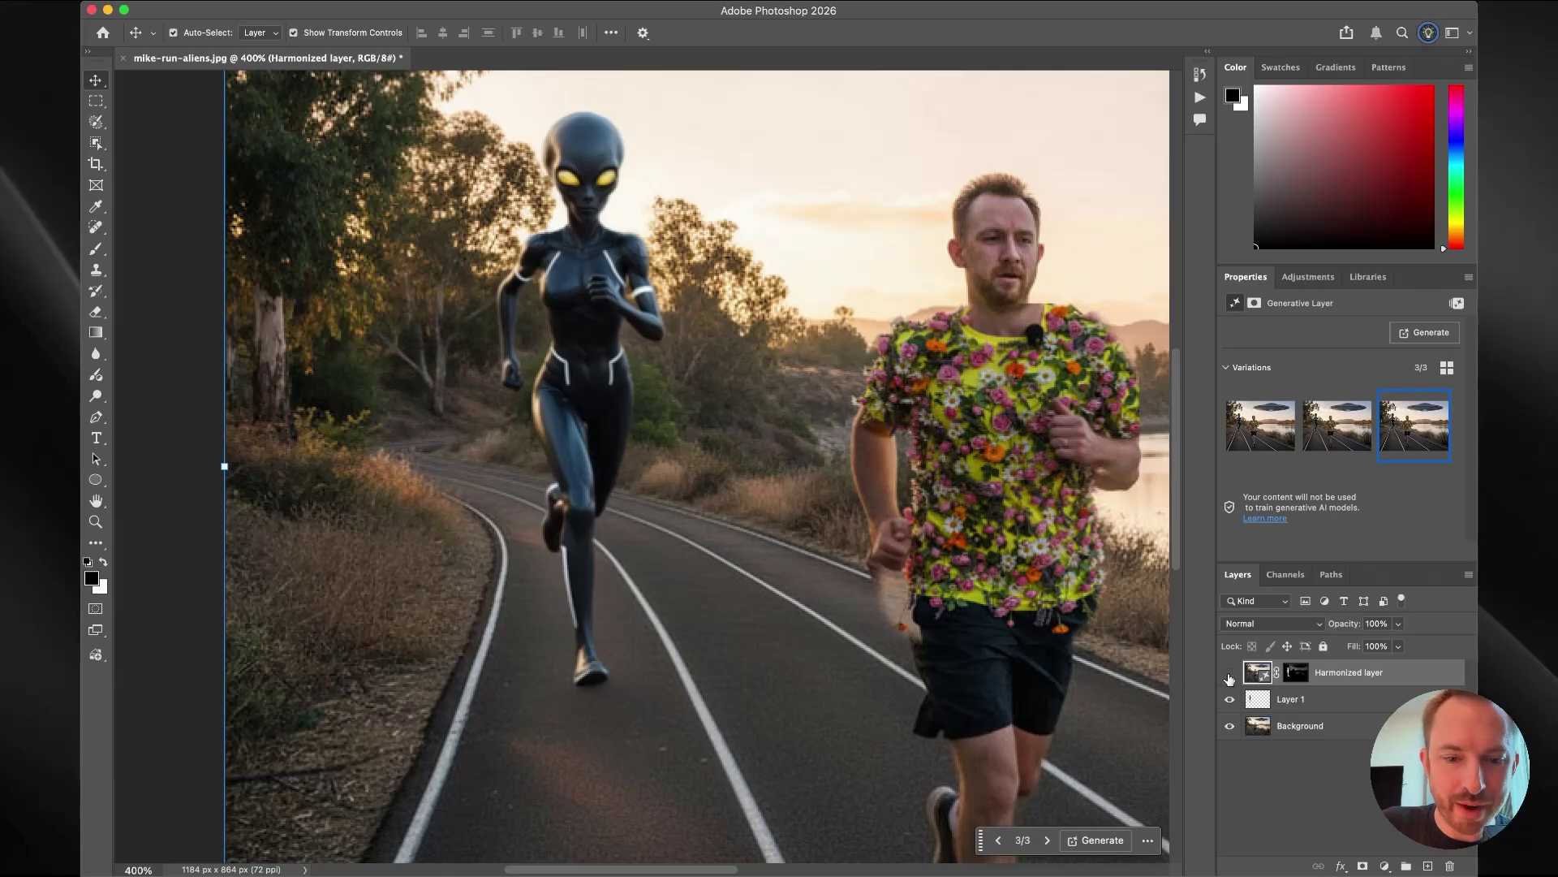
pyautogui.click(1229, 676)
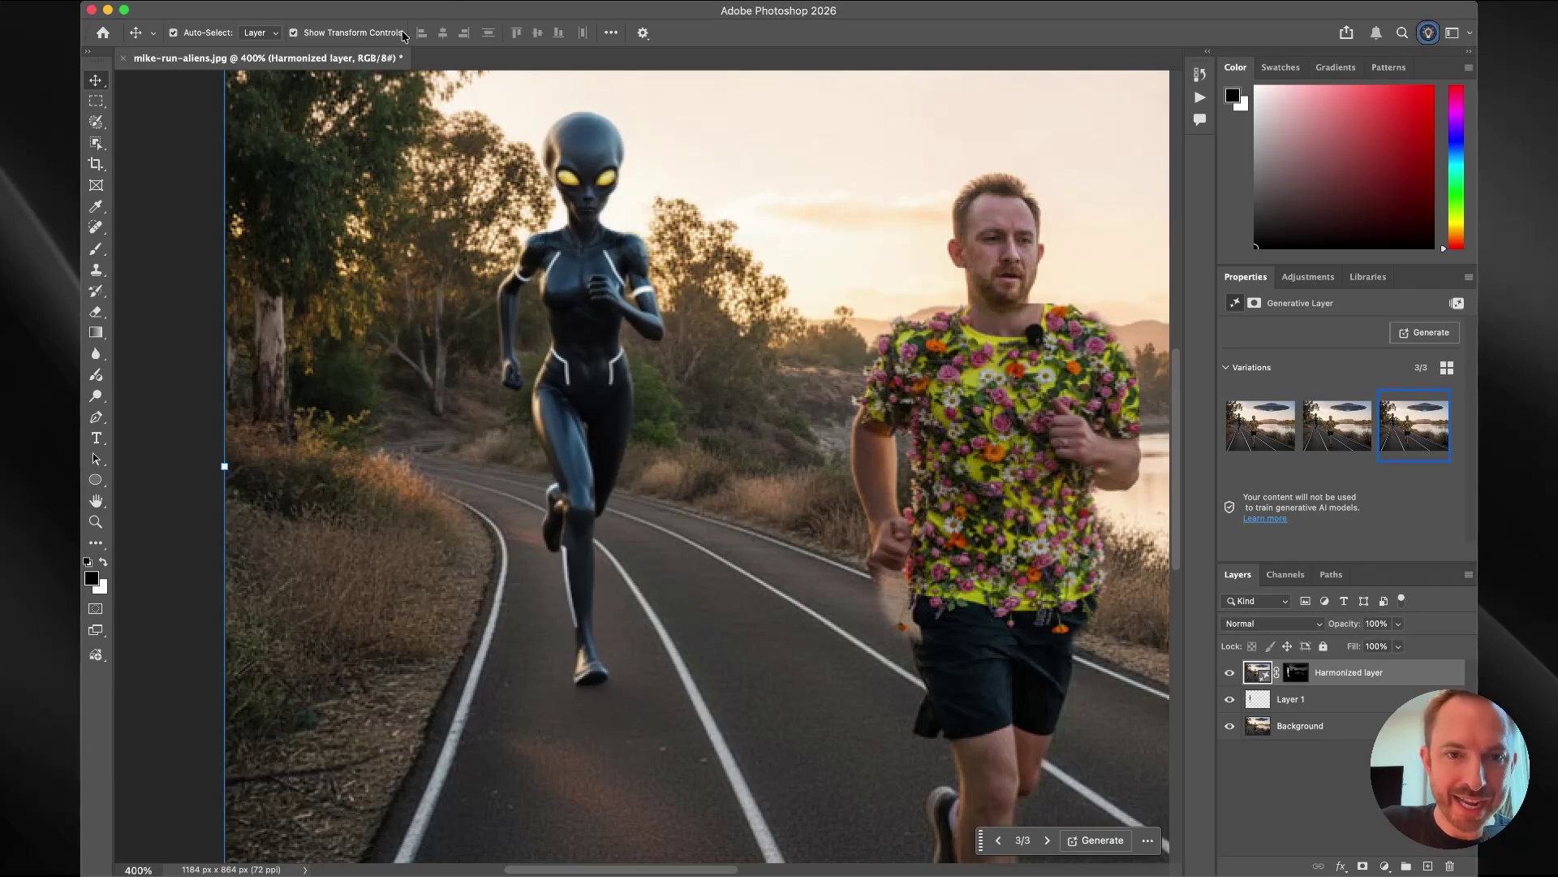
pyautogui.click(173, 33)
pyautogui.press('super+z')
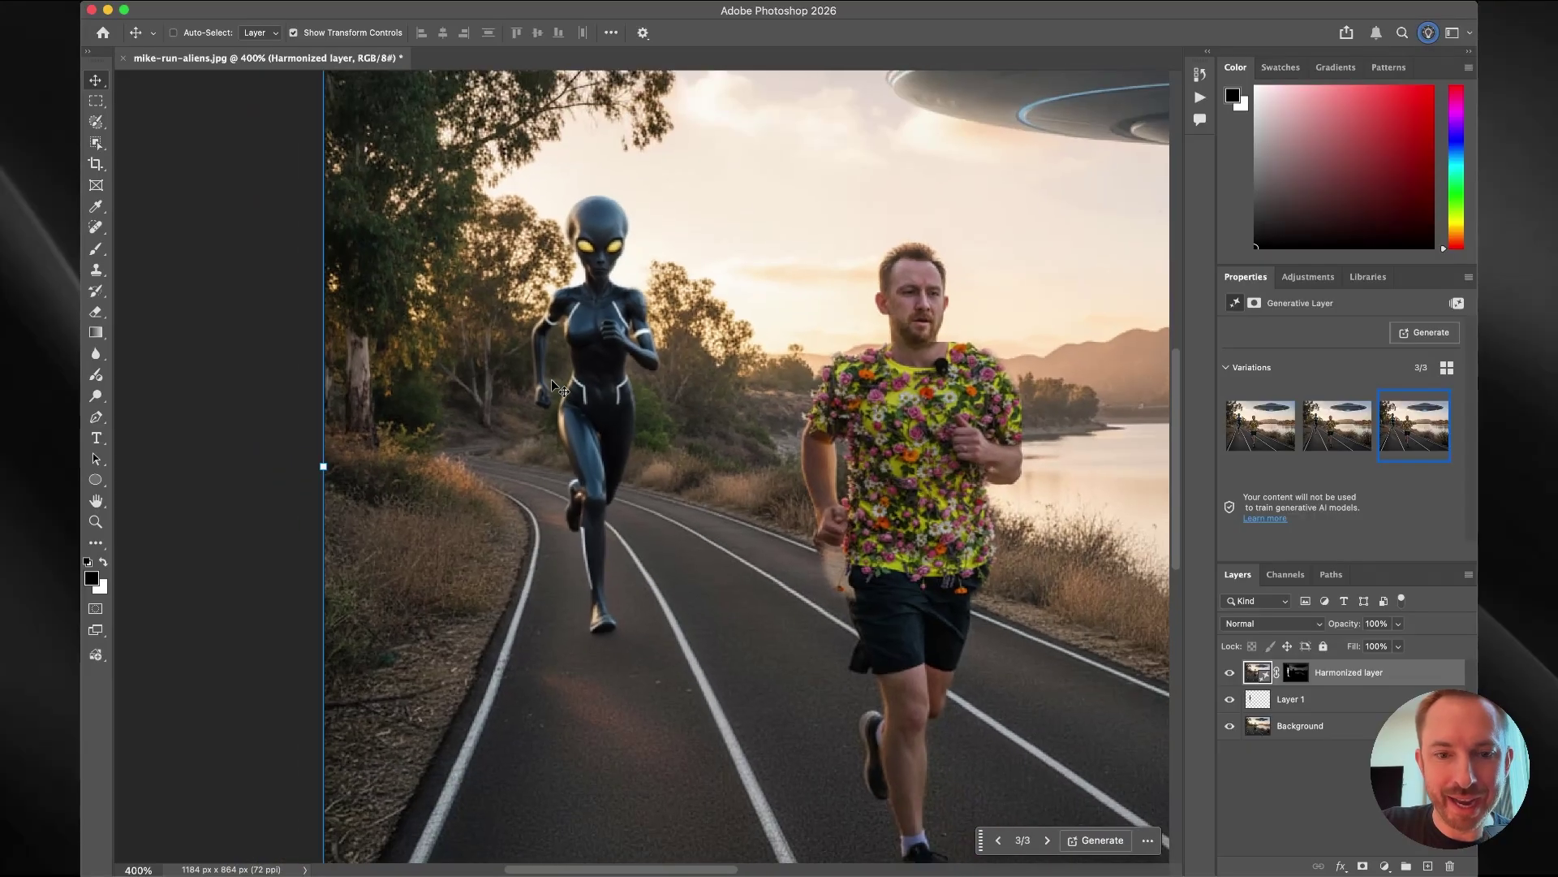
pyautogui.press('super+1')
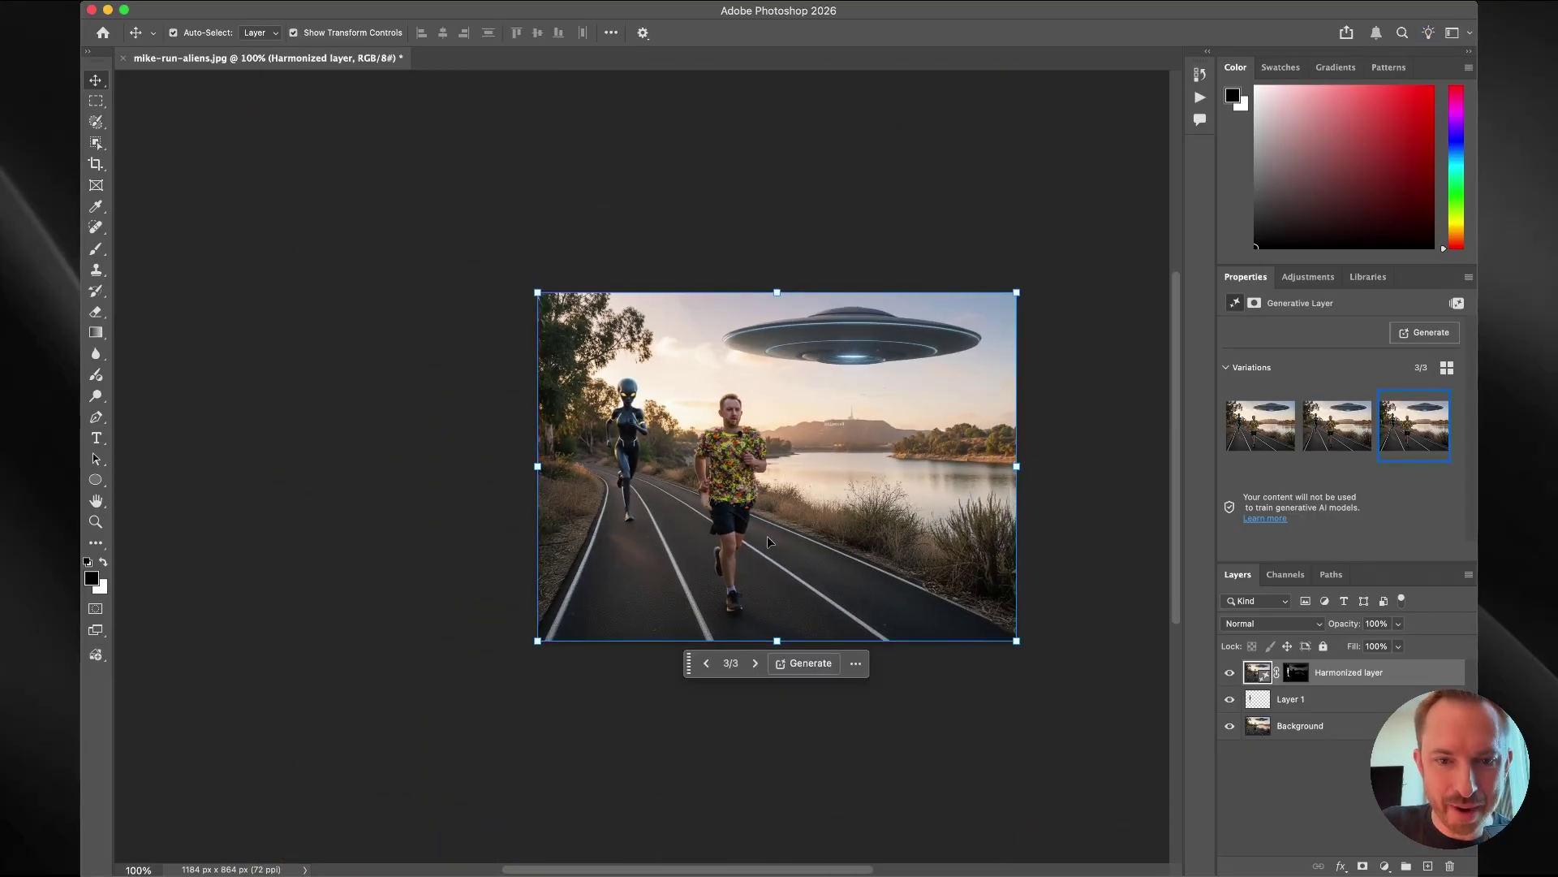